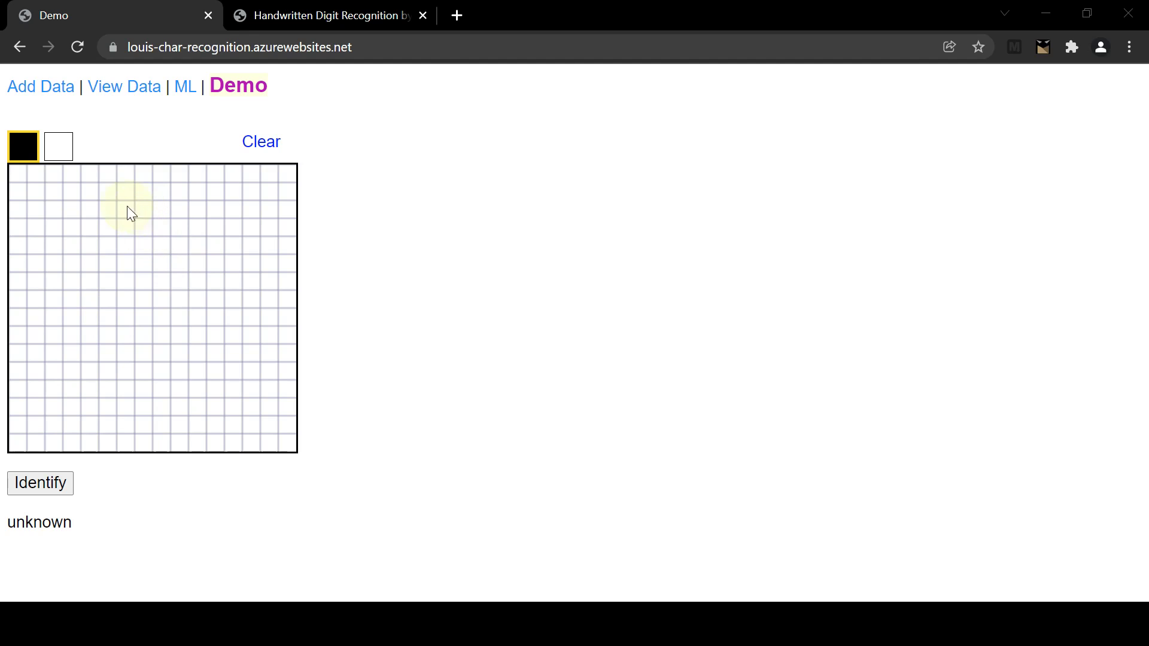
Step: Draw a 1 and then a 2 on the grid, identifying and clearing each
{"action": "left_click_drag", "start_coordinate": [125, 190], "coordinate": [130, 359]}
{"action": "left_click", "coordinate": [57, 487]}
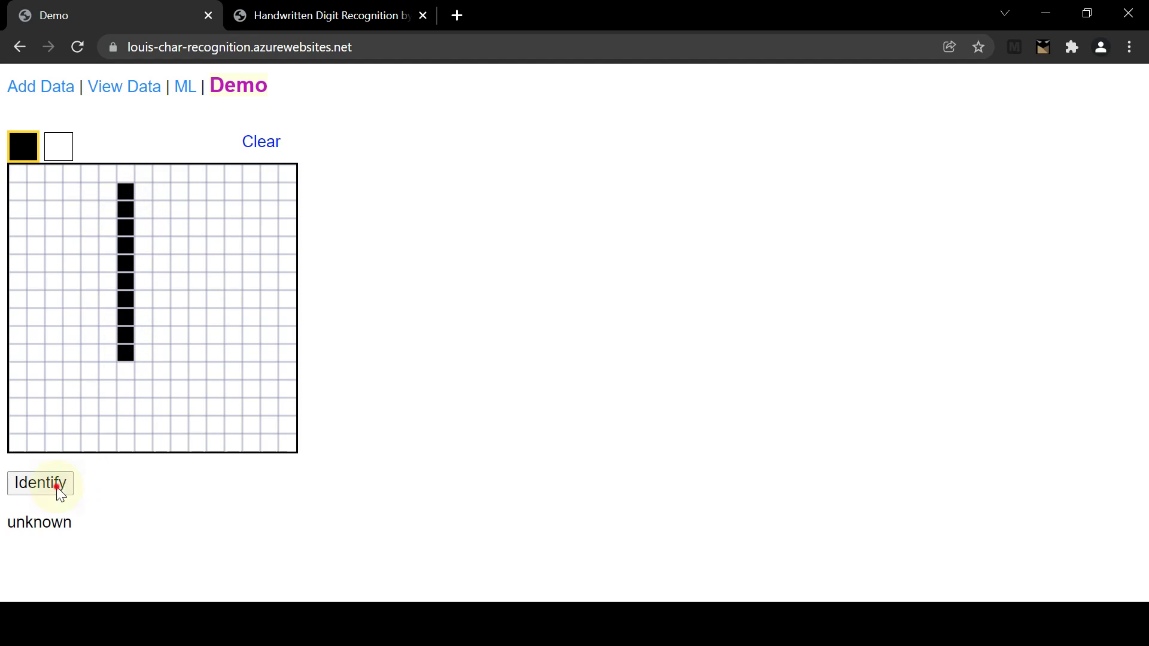
{"action": "left_click", "coordinate": [250, 154]}
{"action": "mouse_move", "coordinate": [108, 209]}
{"action": "left_mouse_down"}
{"action": "mouse_move", "coordinate": [179, 240]}
{"action": "mouse_move", "coordinate": [168, 325]}
{"action": "mouse_move", "coordinate": [109, 381]}
{"action": "left_mouse_up"}
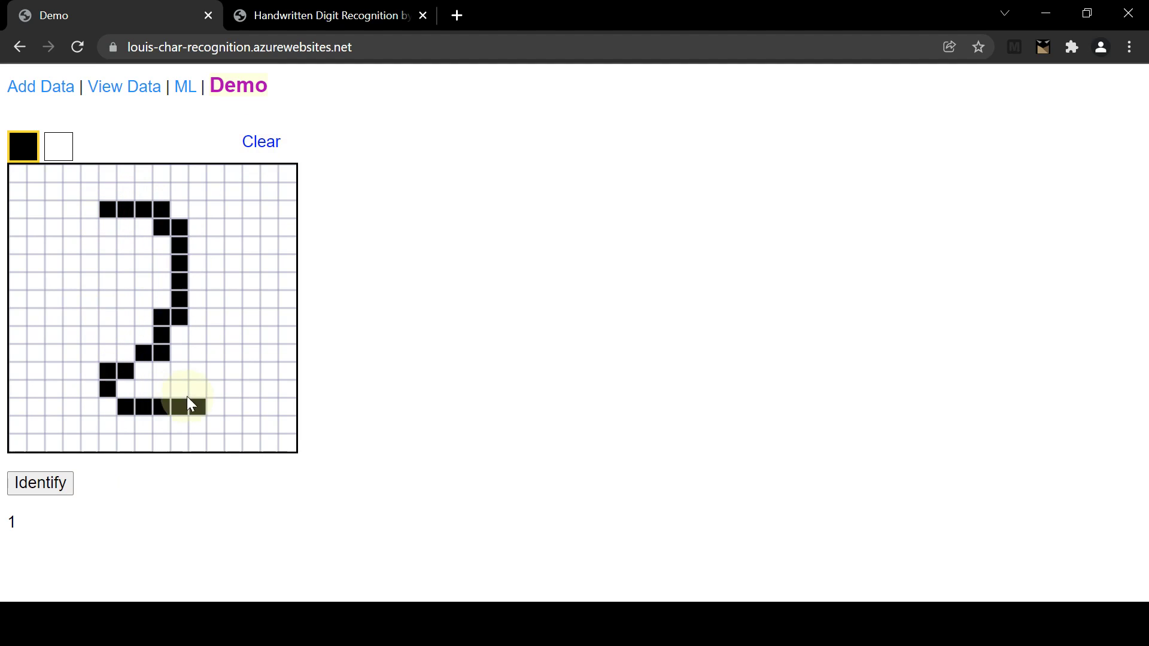
{"action": "left_click", "coordinate": [63, 485]}
{"action": "left_click", "coordinate": [257, 152]}
Step: Draw a 3 on the grid, have it identified, then clear it
{"action": "mouse_move", "coordinate": [105, 211]}
{"action": "left_mouse_down"}
{"action": "mouse_move", "coordinate": [182, 214]}
{"action": "mouse_move", "coordinate": [141, 277]}
{"action": "mouse_move", "coordinate": [166, 366]}
{"action": "mouse_move", "coordinate": [117, 389]}
{"action": "left_mouse_up"}
{"action": "left_click", "coordinate": [67, 482]}
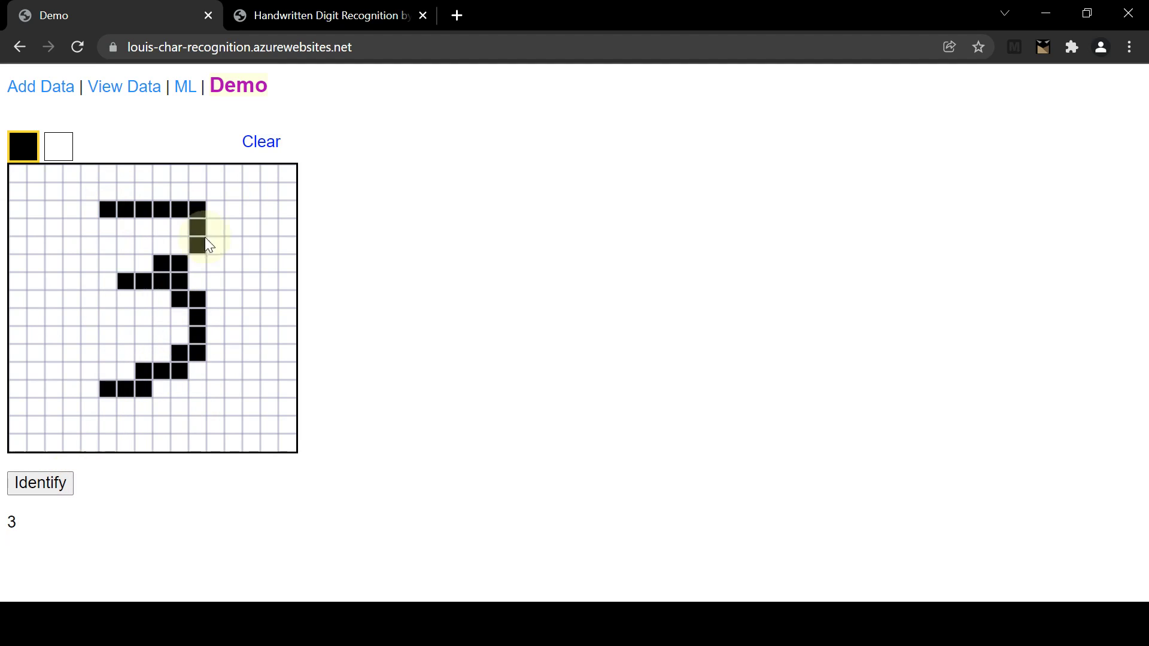
{"action": "left_click", "coordinate": [259, 142]}
Step: Draw a 4, erase its stray crossbar cell with white, and have it identified as 4
{"action": "mouse_move", "coordinate": [107, 209]}
{"action": "left_mouse_down"}
{"action": "mouse_move", "coordinate": [74, 302]}
{"action": "mouse_move", "coordinate": [155, 321]}
{"action": "mouse_move", "coordinate": [212, 313]}
{"action": "left_mouse_up"}
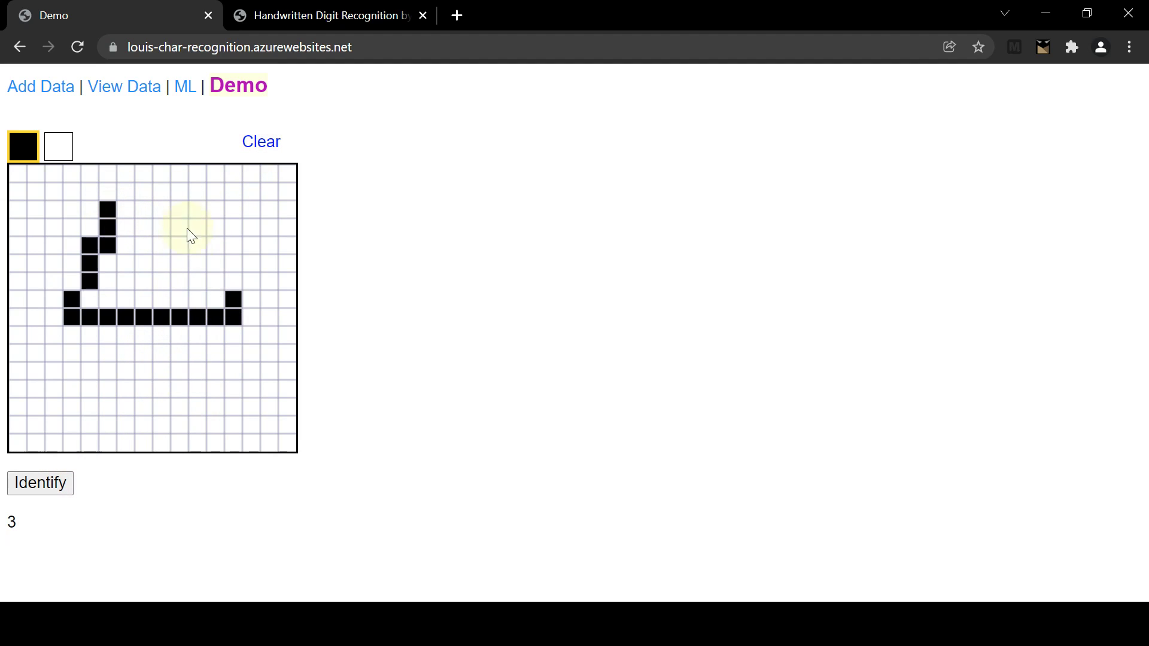
{"action": "left_click_drag", "start_coordinate": [179, 211], "coordinate": [174, 403]}
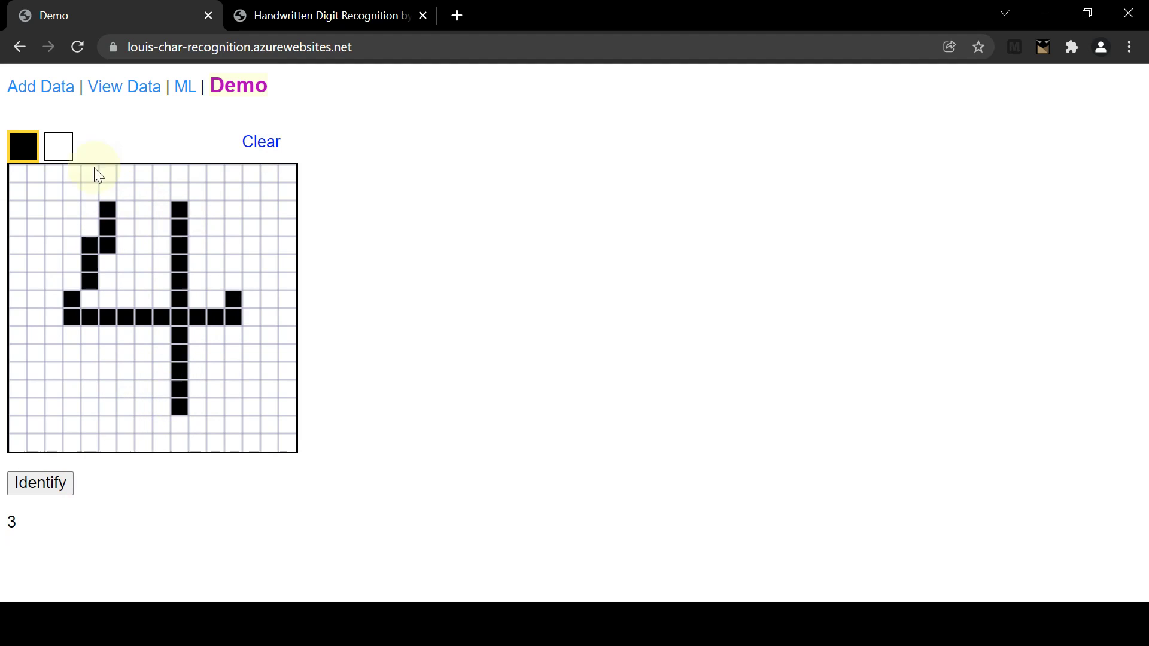
{"action": "left_click", "coordinate": [60, 146]}
{"action": "left_click", "coordinate": [233, 300]}
{"action": "left_click", "coordinate": [45, 482]}
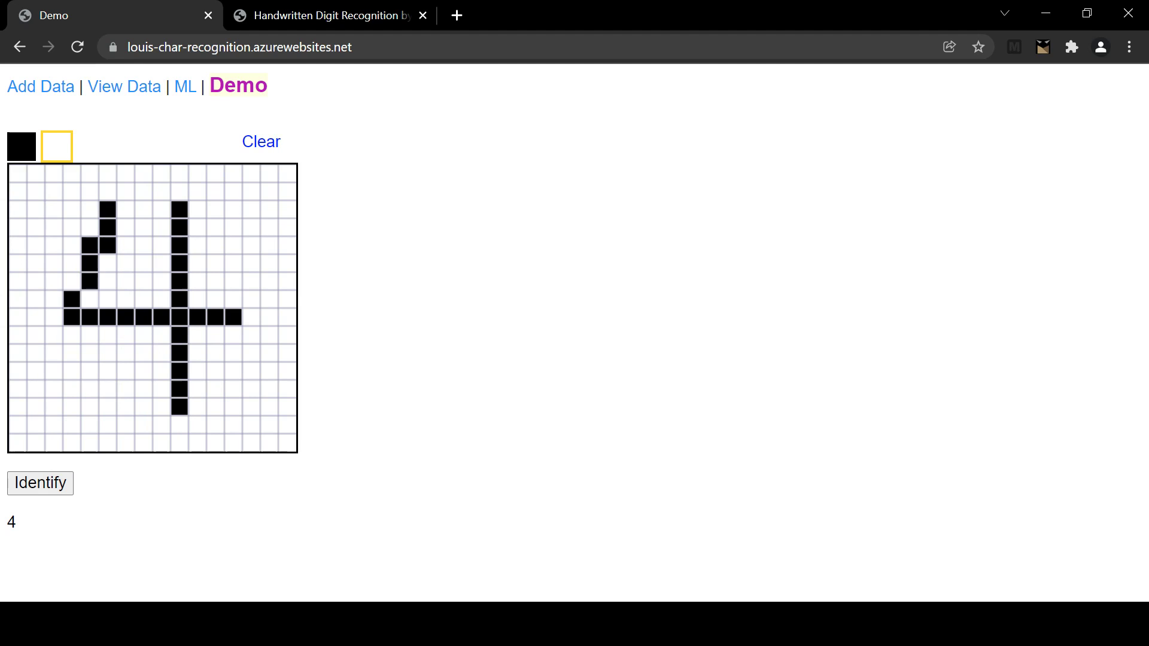
Step: Clear the grid, draw a black X that is identified as unknown, then switch to the DenseInL2 tab
{"action": "left_click", "coordinate": [275, 143]}
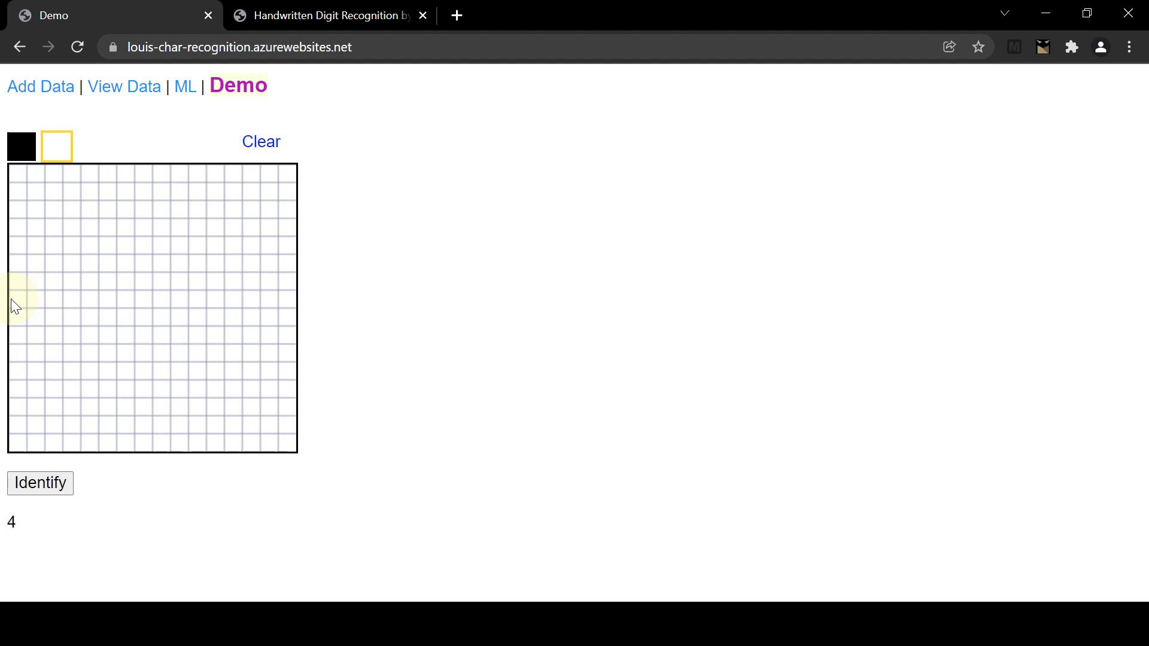
{"action": "left_click", "coordinate": [24, 147]}
{"action": "left_click_drag", "start_coordinate": [94, 252], "coordinate": [233, 389]}
{"action": "mouse_move", "coordinate": [197, 227]}
{"action": "left_mouse_down"}
{"action": "mouse_move", "coordinate": [130, 321]}
{"action": "mouse_move", "coordinate": [91, 407]}
{"action": "left_mouse_up"}
{"action": "left_click", "coordinate": [62, 484]}
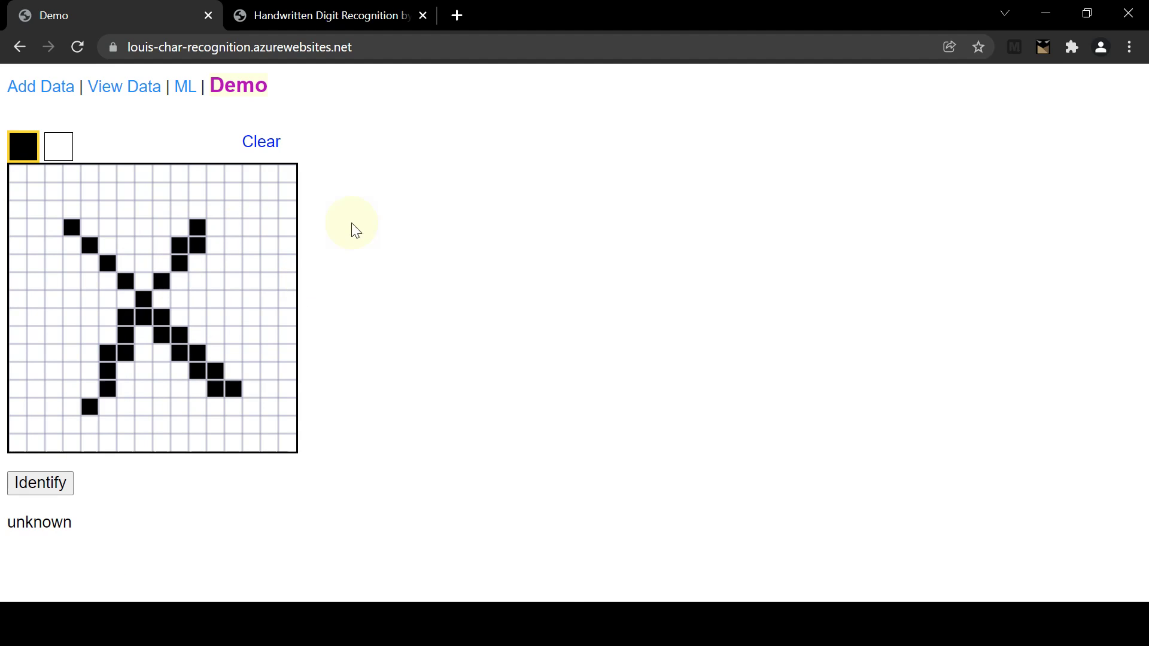
{"action": "key", "text": "ctrl+Tab"}
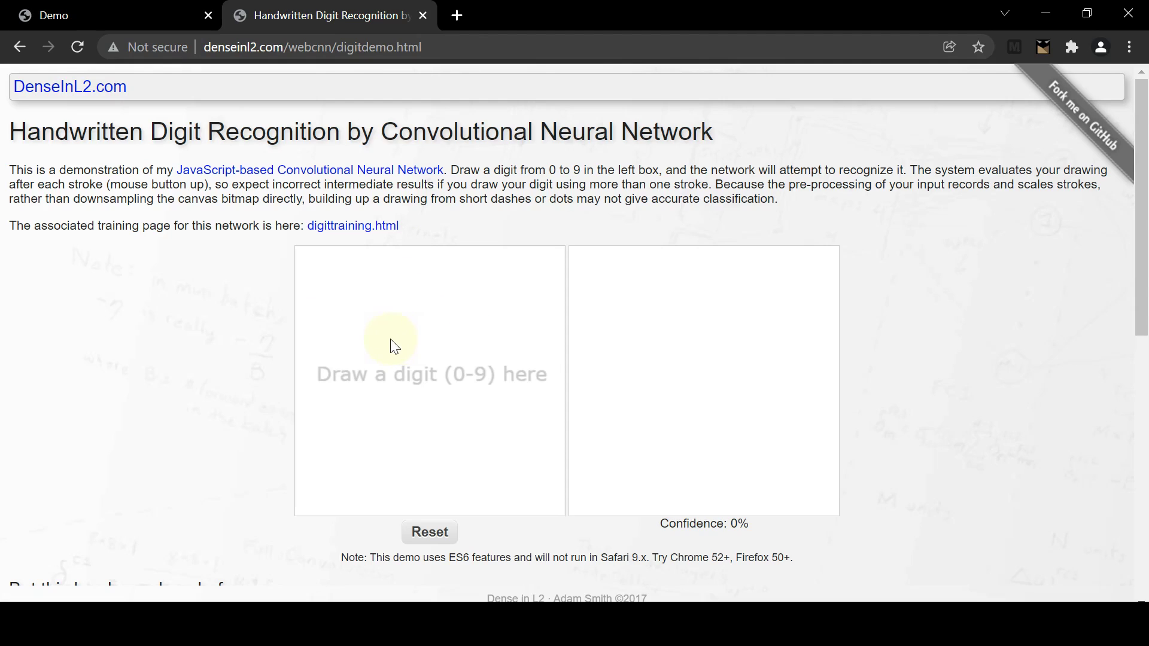
Step: Draw an X in the DenseInL2 canvas, which reads it as 4 at 100%, then close that tab
{"action": "mouse_move", "coordinate": [329, 281]}
{"action": "left_mouse_down"}
{"action": "mouse_move", "coordinate": [361, 330]}
{"action": "mouse_move", "coordinate": [486, 445]}
{"action": "left_mouse_up"}
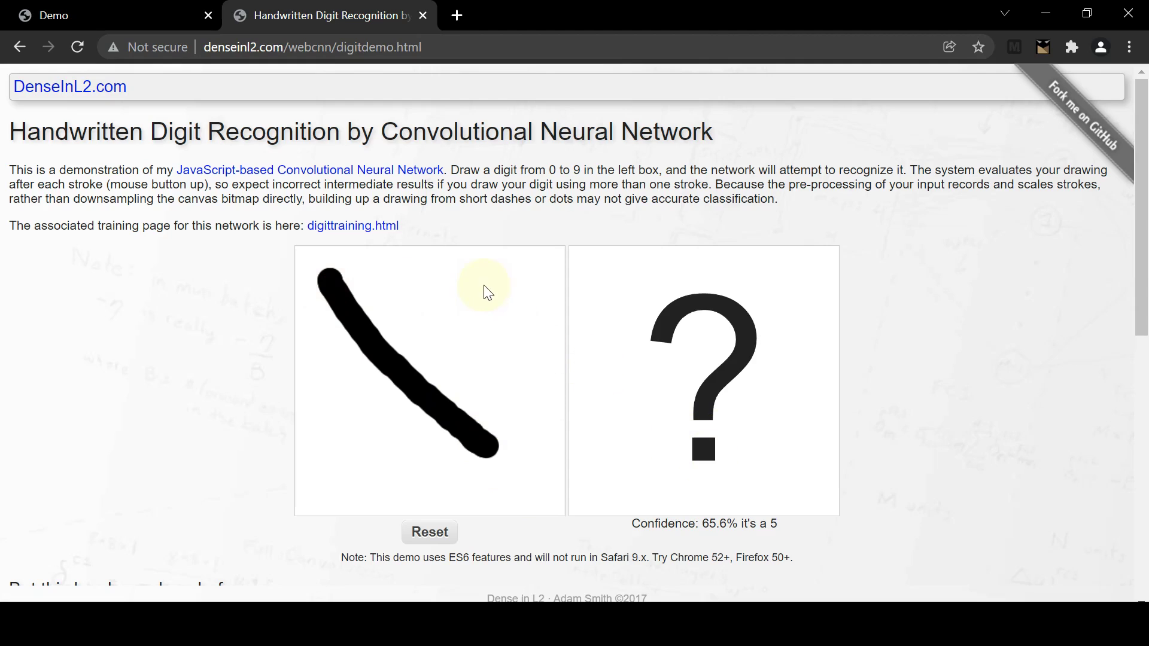
{"action": "left_click_drag", "start_coordinate": [484, 285], "coordinate": [378, 464]}
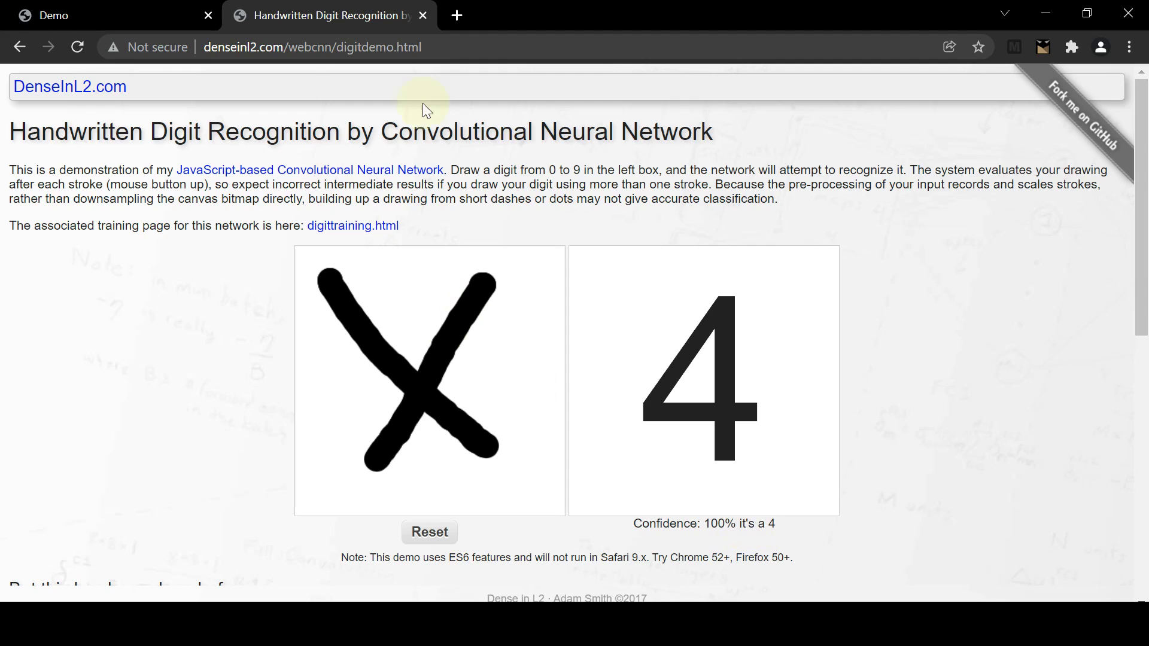
{"action": "left_click", "coordinate": [422, 15]}
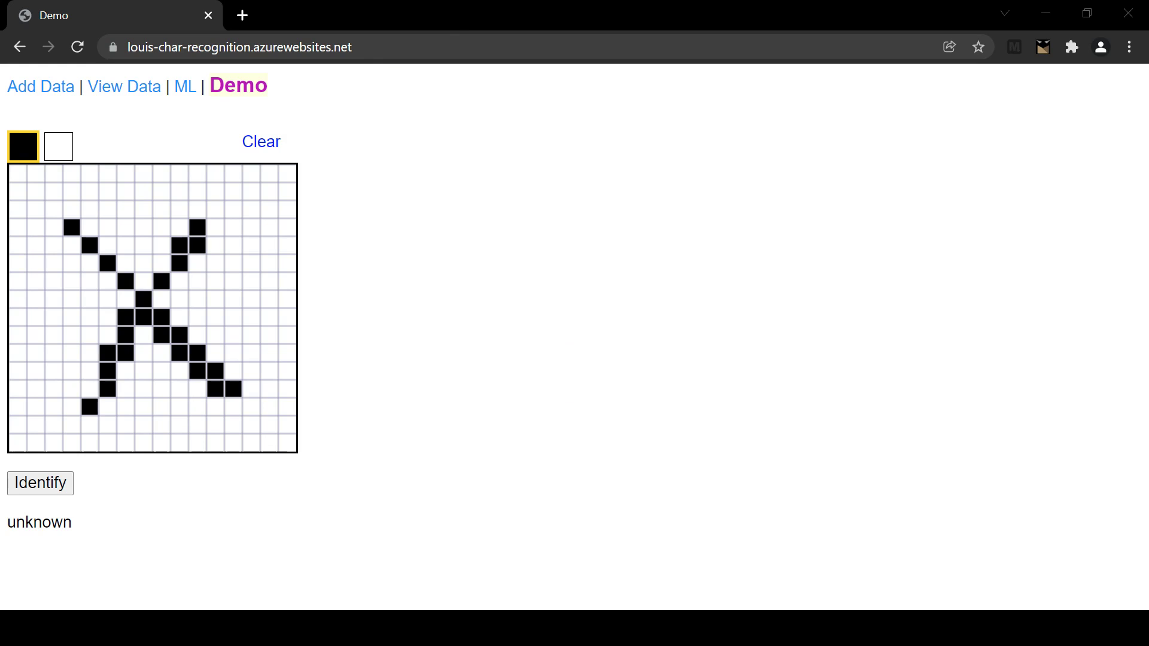
Step: On Add Data, paint a small top-left X, label it X, and save it
{"action": "left_click", "coordinate": [50, 97]}
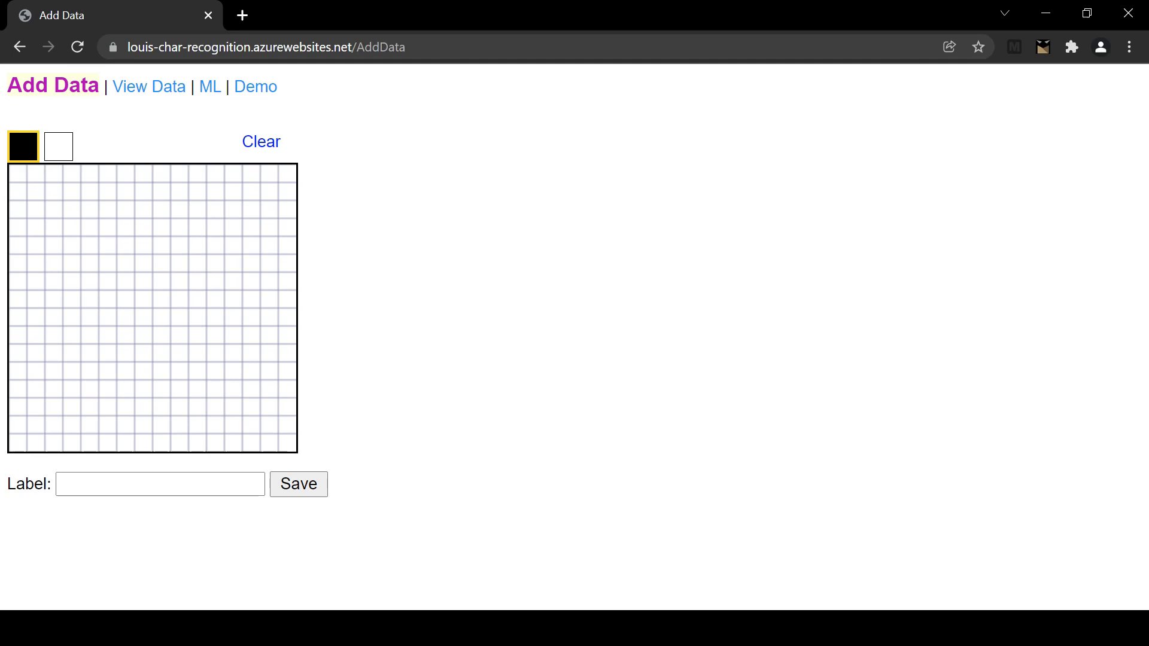
{"action": "left_click", "coordinate": [107, 246]}
{"action": "left_click", "coordinate": [108, 209]}
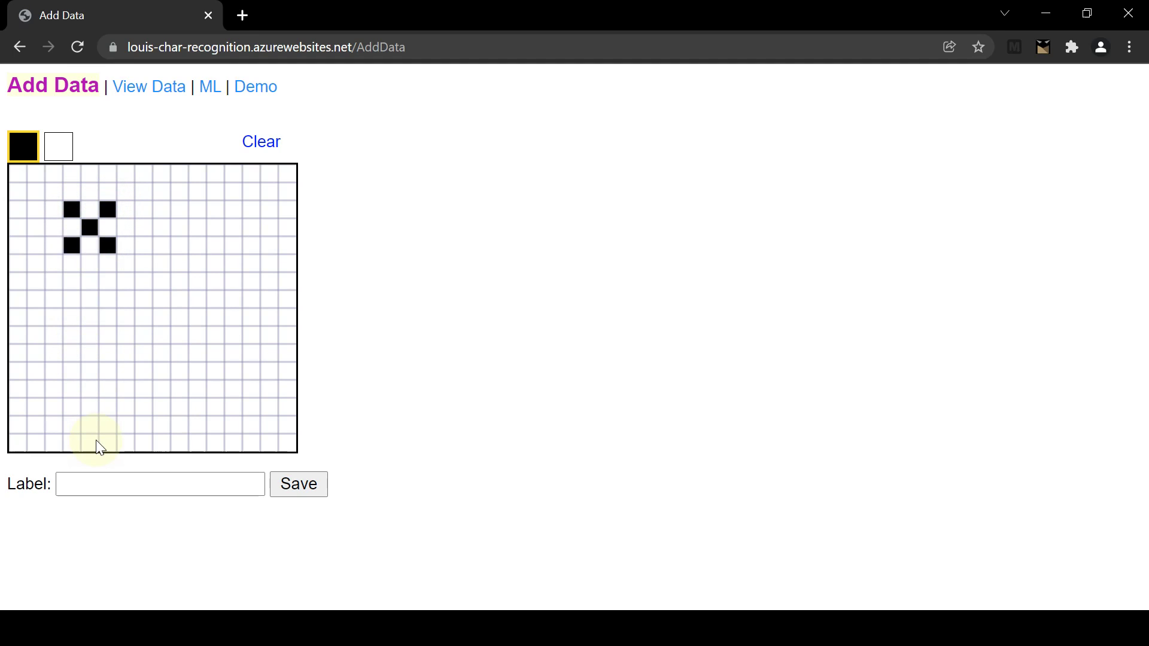
{"action": "left_click", "coordinate": [106, 478]}
{"action": "type", "text": "X"}
{"action": "left_click", "coordinate": [297, 494]}
{"action": "left_click_drag", "start_coordinate": [142, 533], "coordinate": [14, 528]}
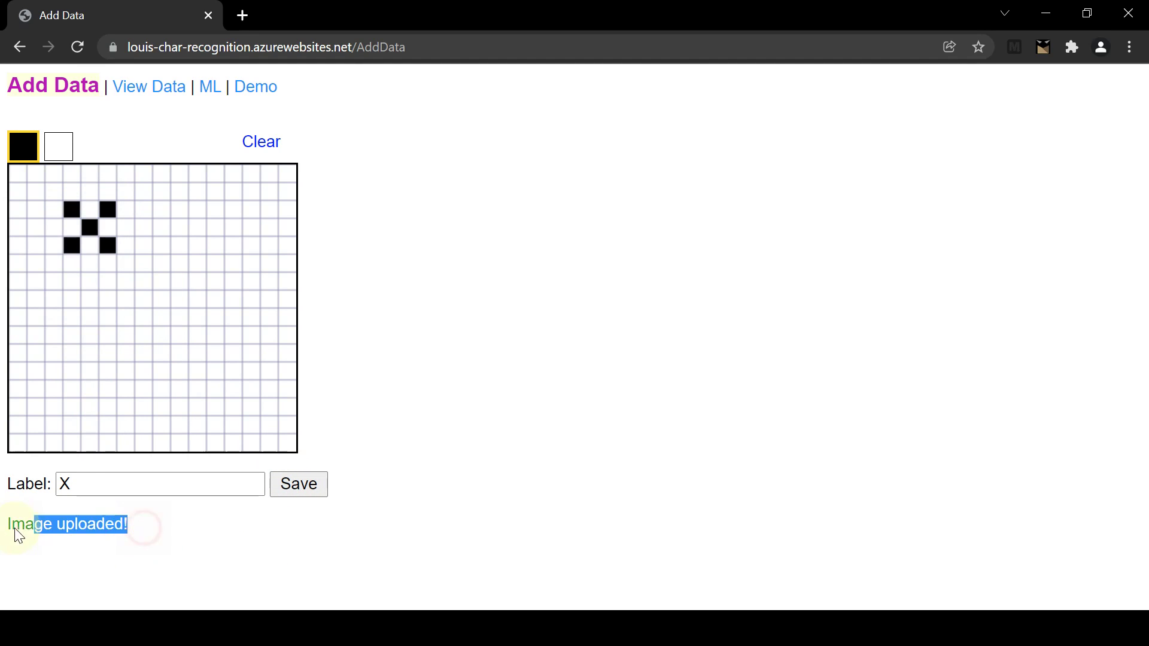
{"action": "left_click", "coordinate": [130, 557]}
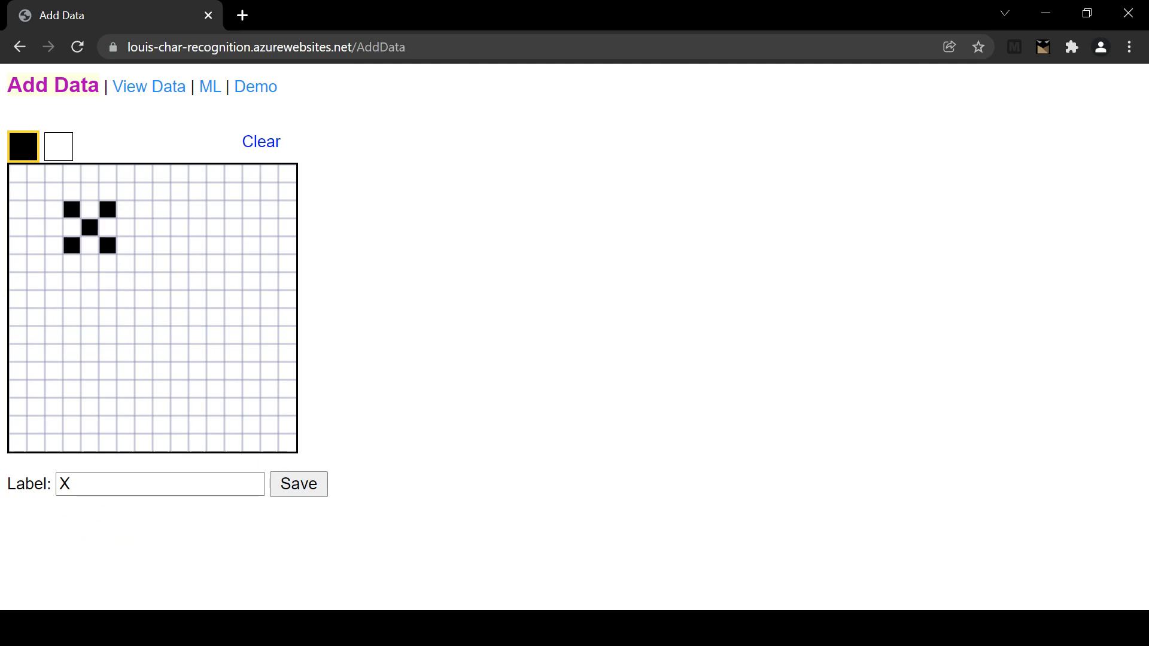
Step: Clear the grid and save a small top-right X labelled X
{"action": "left_click", "coordinate": [257, 144]}
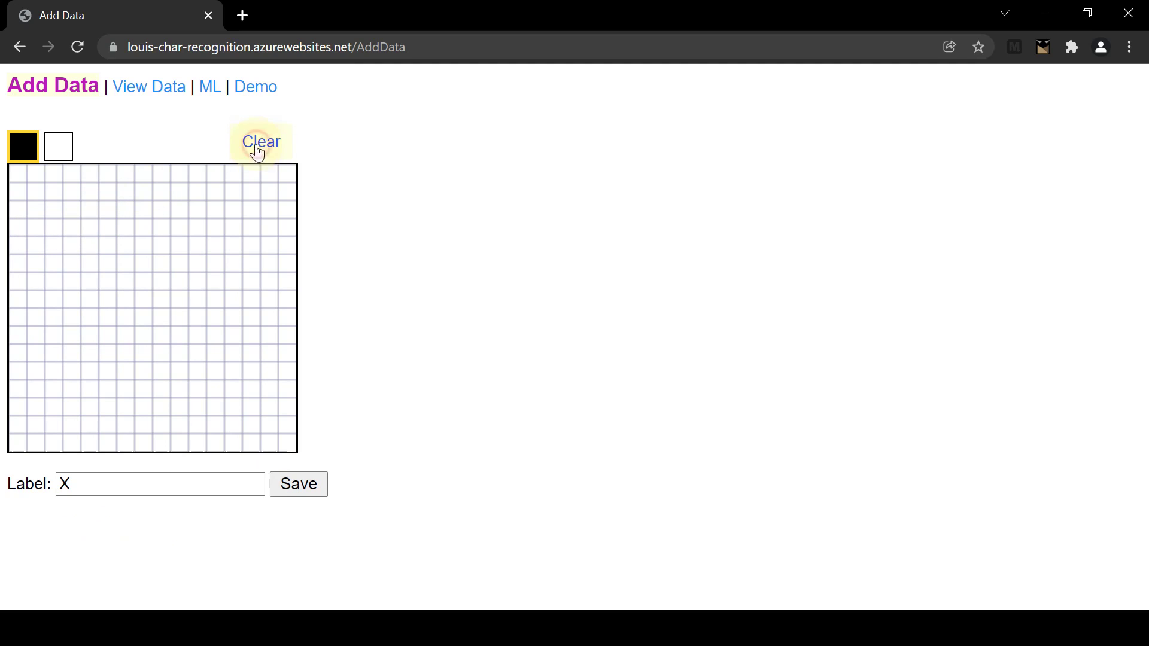
{"action": "left_click_drag", "start_coordinate": [234, 209], "coordinate": [266, 227]}
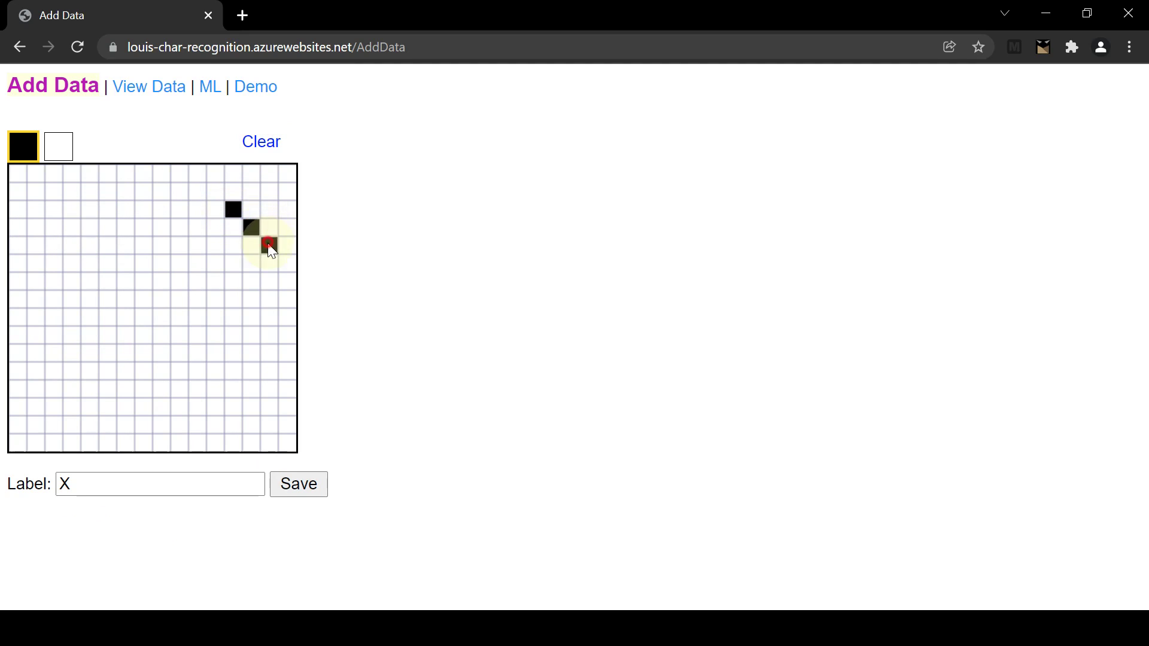
{"action": "left_click", "coordinate": [269, 209]}
{"action": "left_click", "coordinate": [235, 246]}
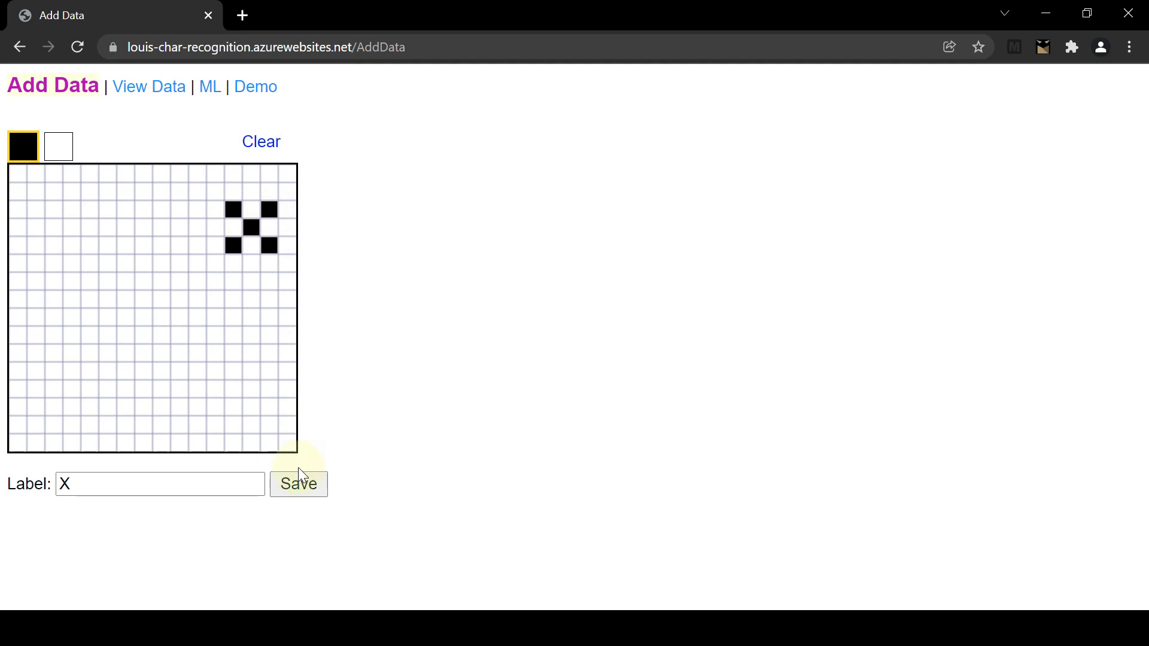
{"action": "left_click", "coordinate": [297, 485]}
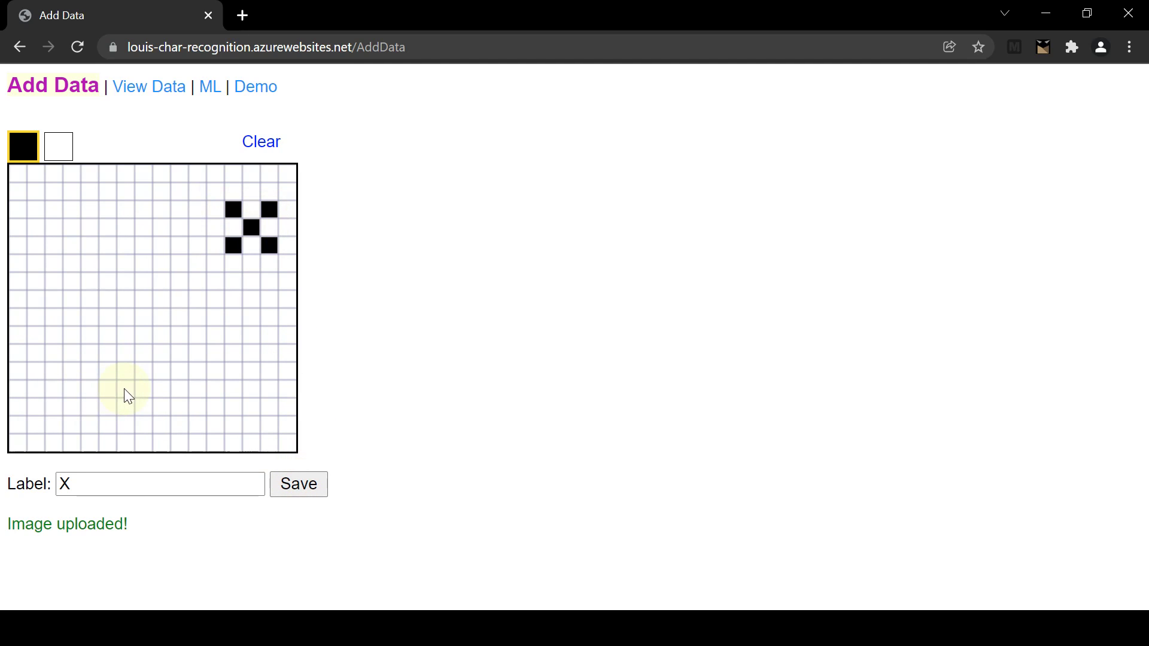
Step: Save a small X near the grid's bottom labelled X, then clear the grid
{"action": "left_click", "coordinate": [254, 143]}
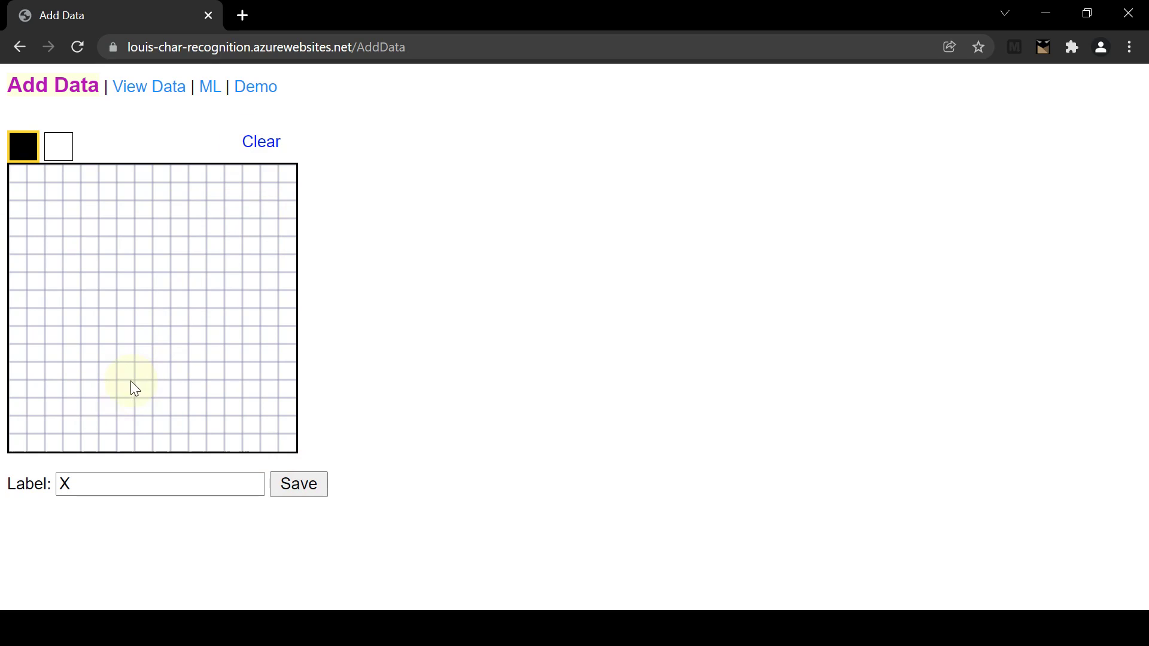
{"action": "left_click", "coordinate": [130, 388]}
{"action": "left_click", "coordinate": [143, 409]}
{"action": "left_click", "coordinate": [162, 389]}
{"action": "left_click", "coordinate": [126, 424]}
{"action": "left_click", "coordinate": [297, 484]}
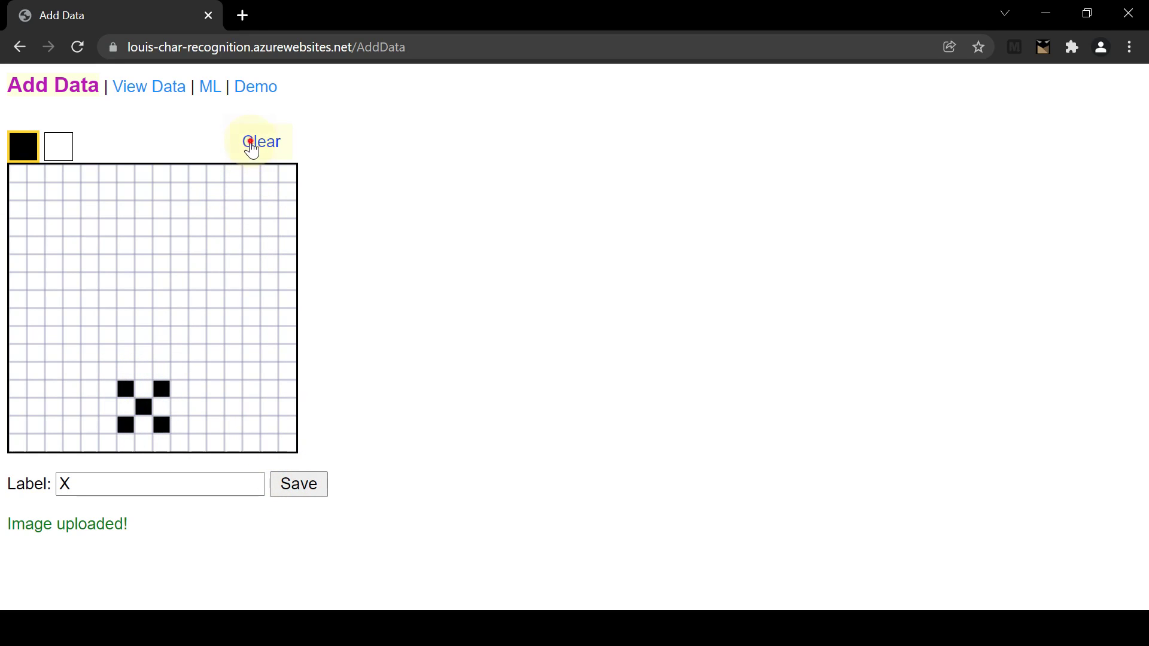
{"action": "left_click", "coordinate": [250, 143]}
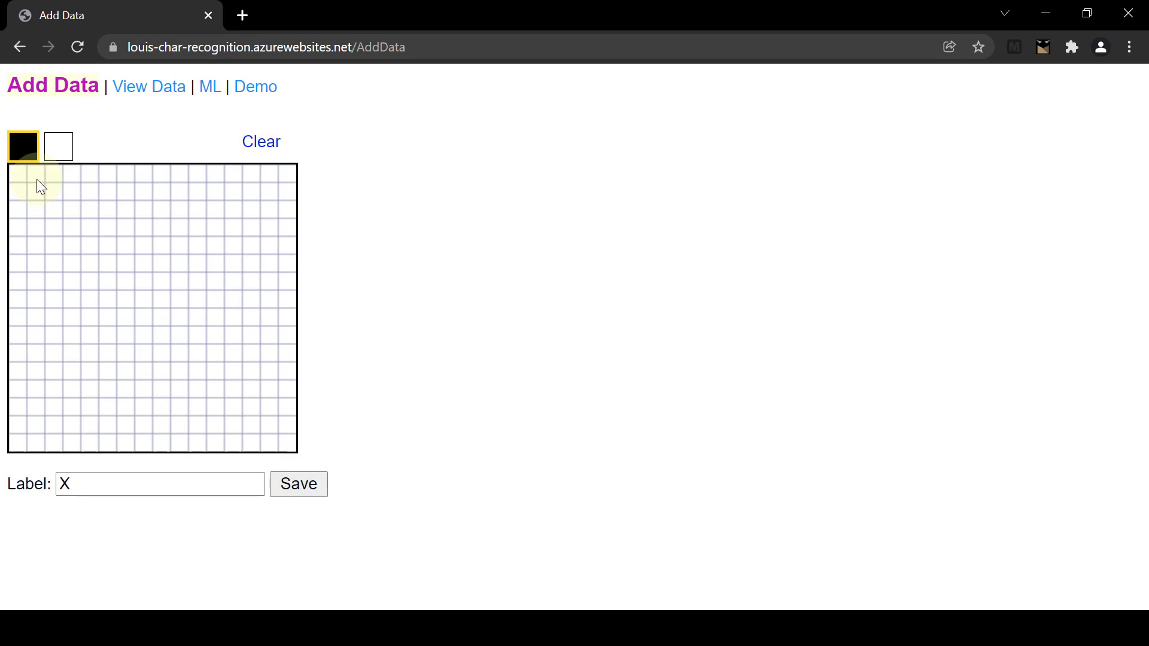
Step: Draw a full-size X corner to corner across the grid and save it
{"action": "left_click_drag", "start_coordinate": [21, 175], "coordinate": [55, 193]}
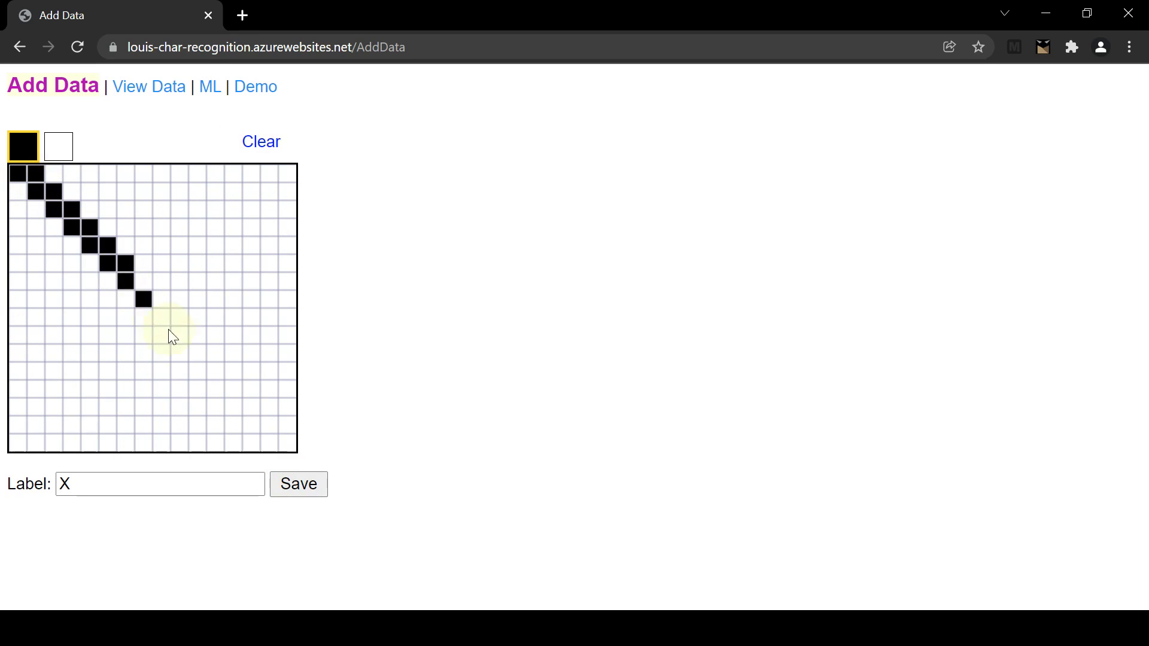
{"action": "left_click_drag", "start_coordinate": [169, 330], "coordinate": [244, 402]}
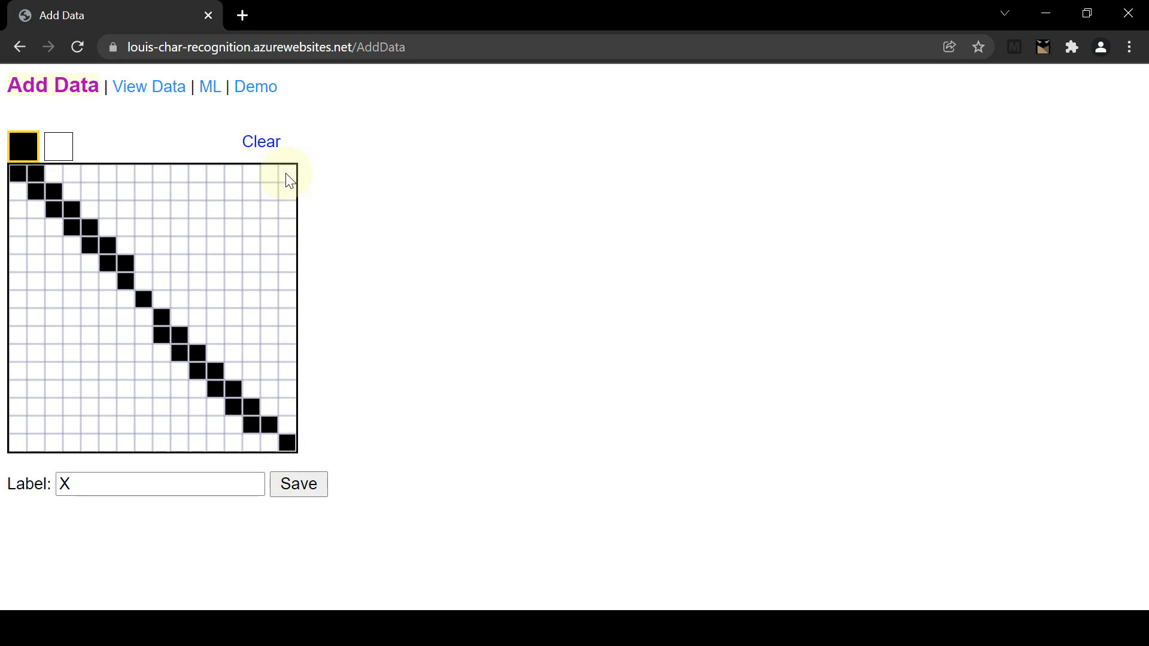
{"action": "mouse_move", "coordinate": [259, 216]}
{"action": "left_mouse_down"}
{"action": "mouse_move", "coordinate": [180, 318]}
{"action": "mouse_move", "coordinate": [105, 380]}
{"action": "mouse_move", "coordinate": [69, 394]}
{"action": "mouse_move", "coordinate": [29, 444]}
{"action": "left_mouse_up"}
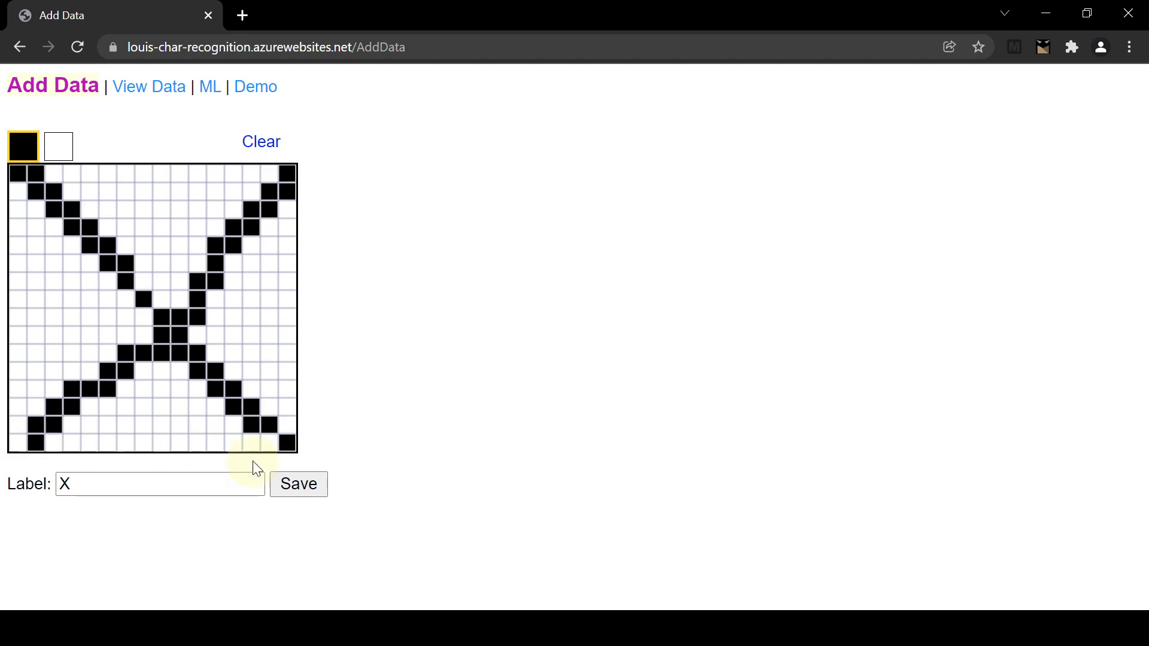
{"action": "left_click", "coordinate": [279, 492]}
Step: Thicken all four arms of the X and save the bold version labelled X
{"action": "left_click_drag", "start_coordinate": [87, 211], "coordinate": [160, 296]}
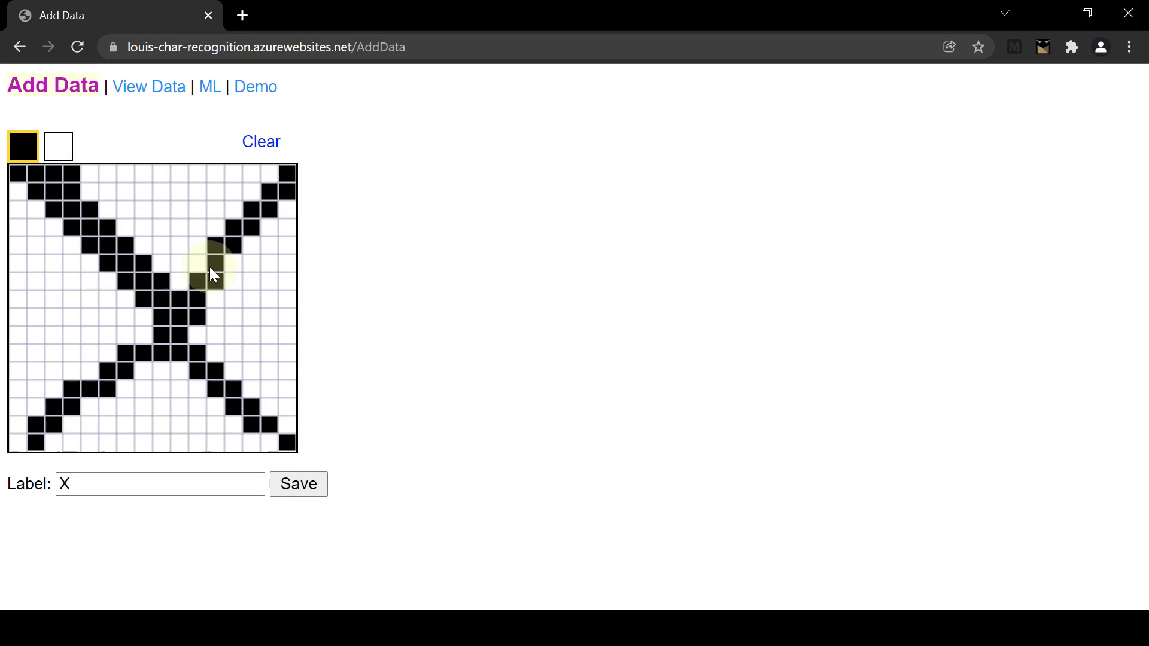
{"action": "mouse_move", "coordinate": [271, 166]}
{"action": "left_mouse_down"}
{"action": "mouse_move", "coordinate": [289, 201]}
{"action": "mouse_move", "coordinate": [213, 299]}
{"action": "left_mouse_up"}
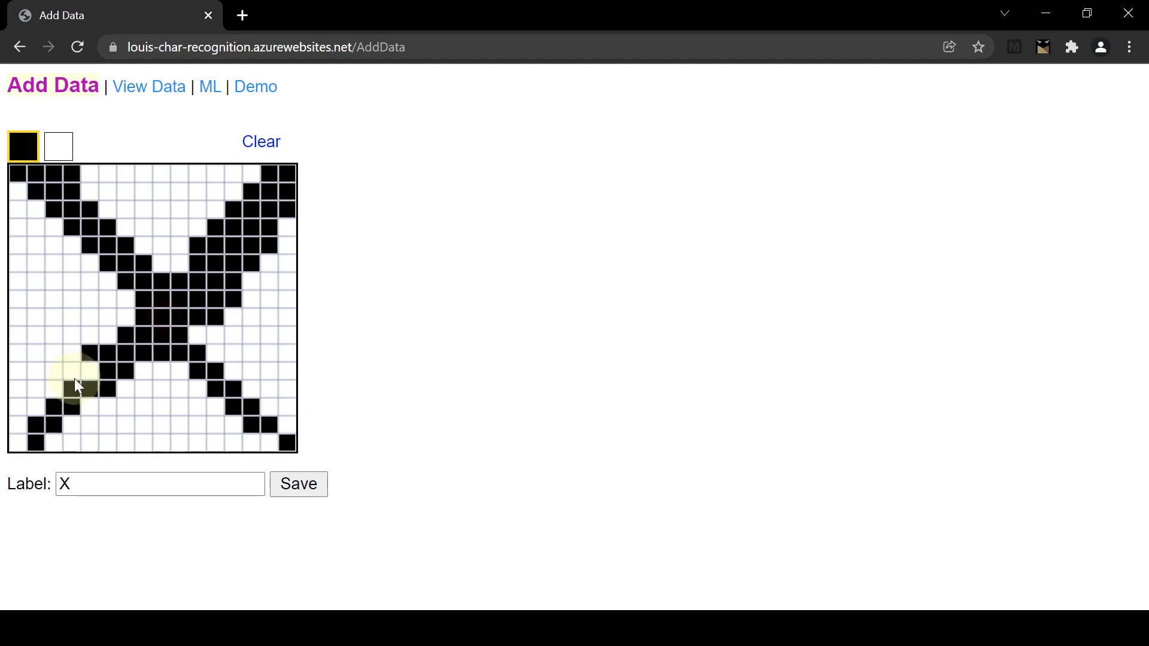
{"action": "mouse_move", "coordinate": [74, 378]}
{"action": "left_mouse_down"}
{"action": "mouse_move", "coordinate": [55, 410]}
{"action": "mouse_move", "coordinate": [13, 432]}
{"action": "mouse_move", "coordinate": [67, 379]}
{"action": "left_mouse_up"}
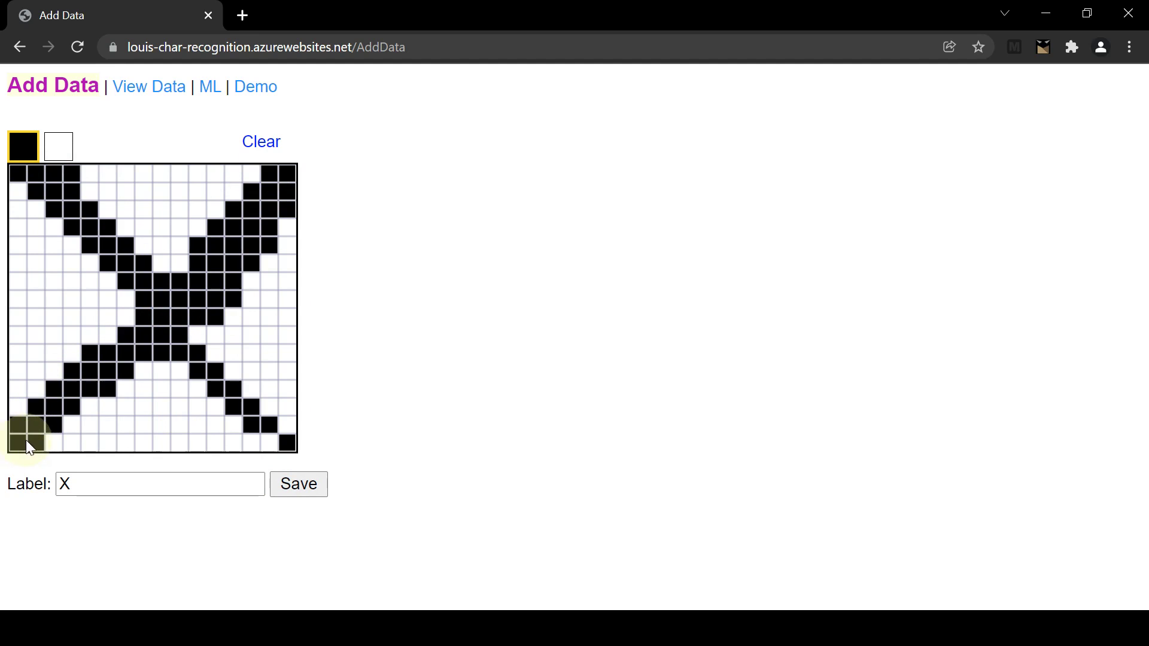
{"action": "mouse_move", "coordinate": [222, 371]}
{"action": "left_mouse_down"}
{"action": "mouse_move", "coordinate": [293, 432]}
{"action": "mouse_move", "coordinate": [263, 444]}
{"action": "left_mouse_up"}
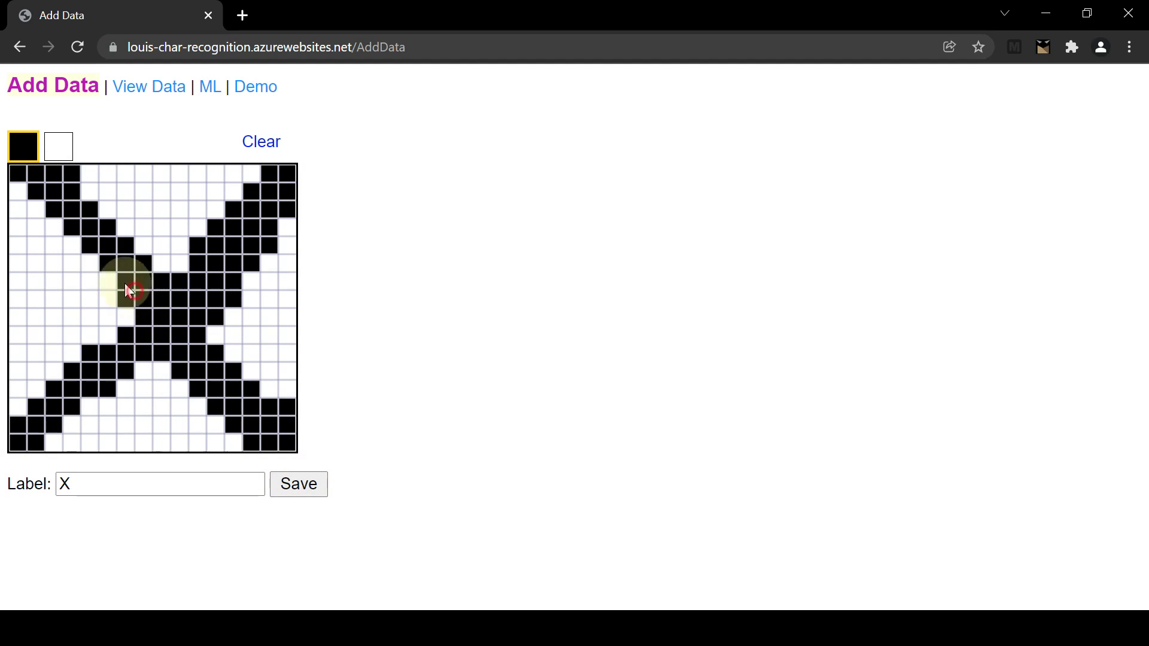
{"action": "mouse_move", "coordinate": [124, 287]}
{"action": "left_mouse_down"}
{"action": "mouse_move", "coordinate": [77, 252]}
{"action": "mouse_move", "coordinate": [15, 183]}
{"action": "left_mouse_up"}
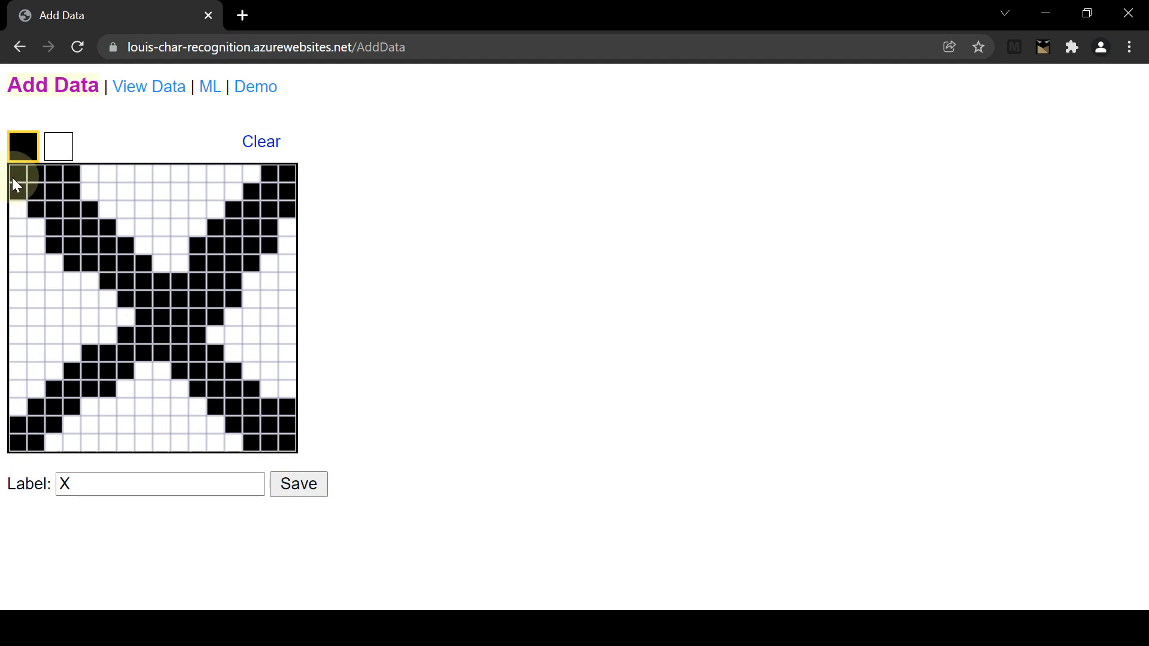
{"action": "left_click", "coordinate": [286, 483]}
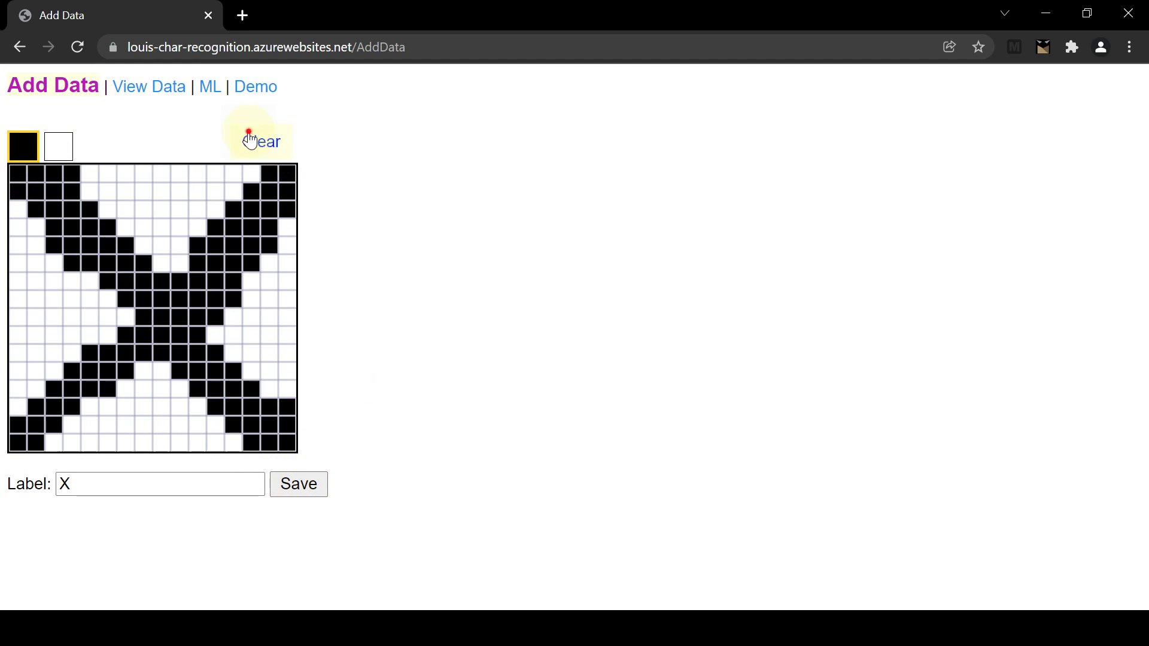
Step: Clear the grid, draw a thin, tall X, and save it labelled X
{"action": "left_click", "coordinate": [250, 141]}
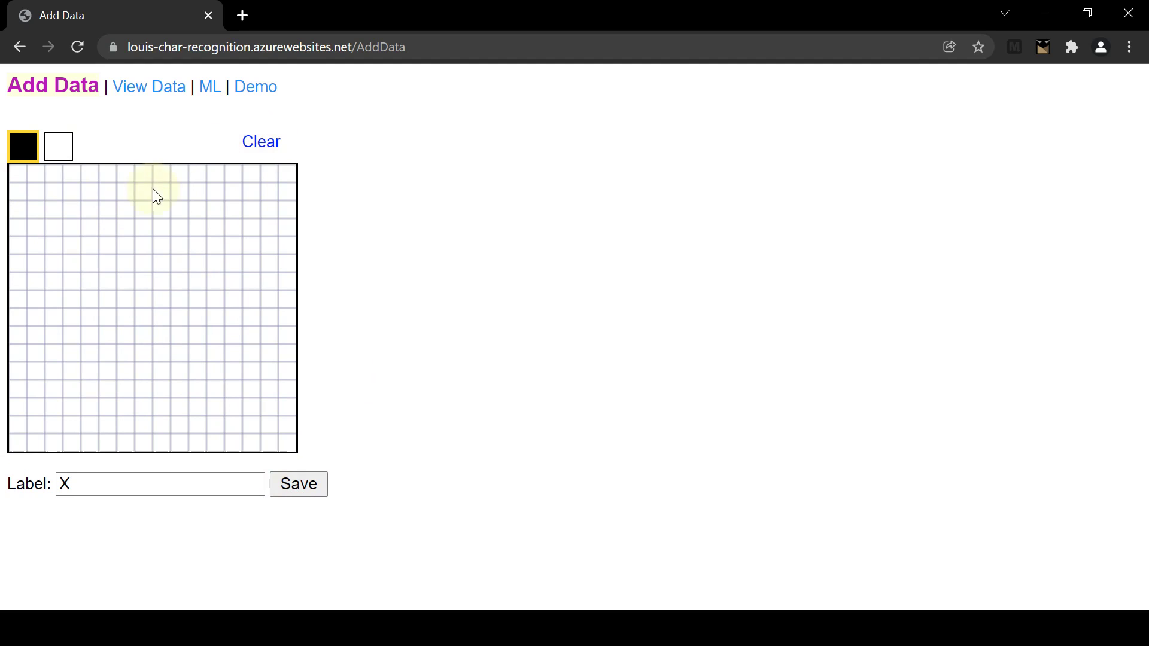
{"action": "left_click", "coordinate": [68, 176]}
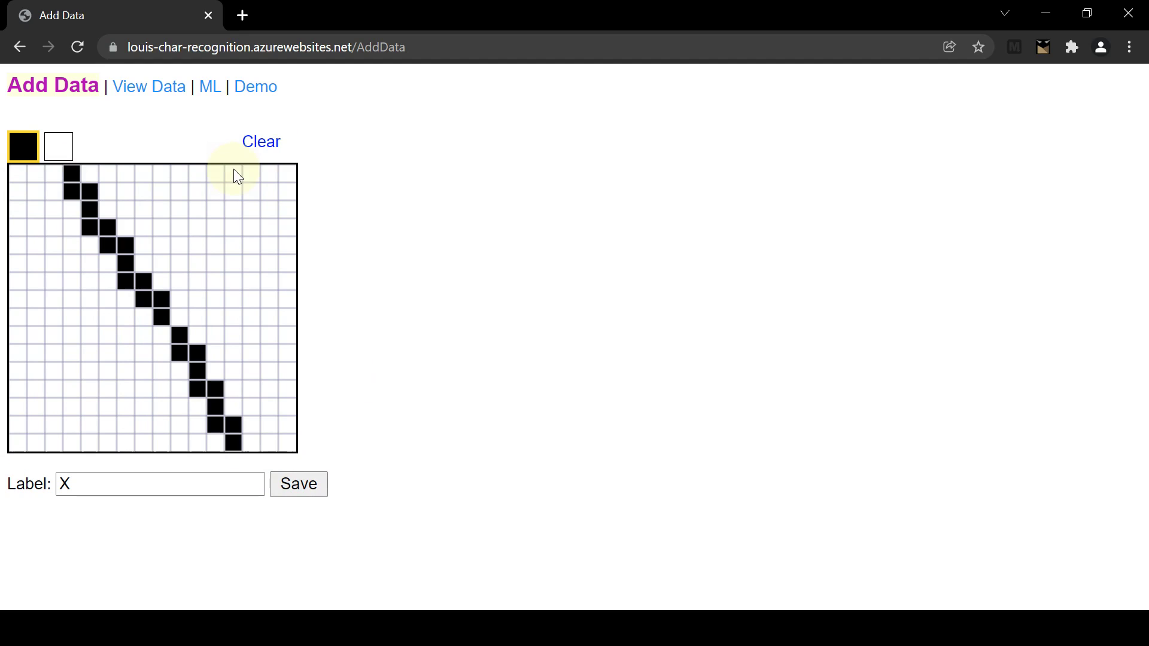
{"action": "mouse_move", "coordinate": [234, 174]}
{"action": "left_mouse_down"}
{"action": "mouse_move", "coordinate": [210, 239]}
{"action": "mouse_move", "coordinate": [87, 438]}
{"action": "left_mouse_up"}
{"action": "left_click_drag", "start_coordinate": [145, 312], "coordinate": [160, 317]}
{"action": "left_click", "coordinate": [299, 490]}
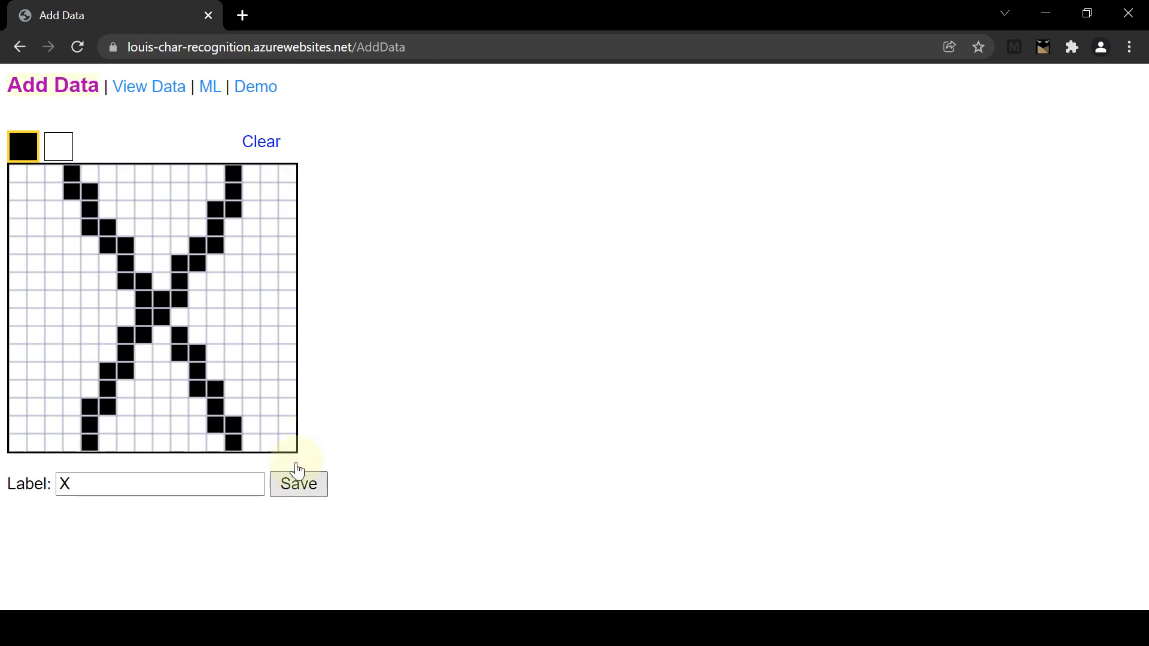
Step: Clear the grid, draw a wide, flattened X, and save it labelled X
{"action": "left_click", "coordinate": [263, 144]}
{"action": "mouse_move", "coordinate": [23, 248]}
{"action": "left_mouse_down"}
{"action": "mouse_move", "coordinate": [136, 297]}
{"action": "mouse_move", "coordinate": [287, 395]}
{"action": "mouse_move", "coordinate": [287, 408]}
{"action": "left_mouse_up"}
{"action": "left_click_drag", "start_coordinate": [289, 245], "coordinate": [20, 407]}
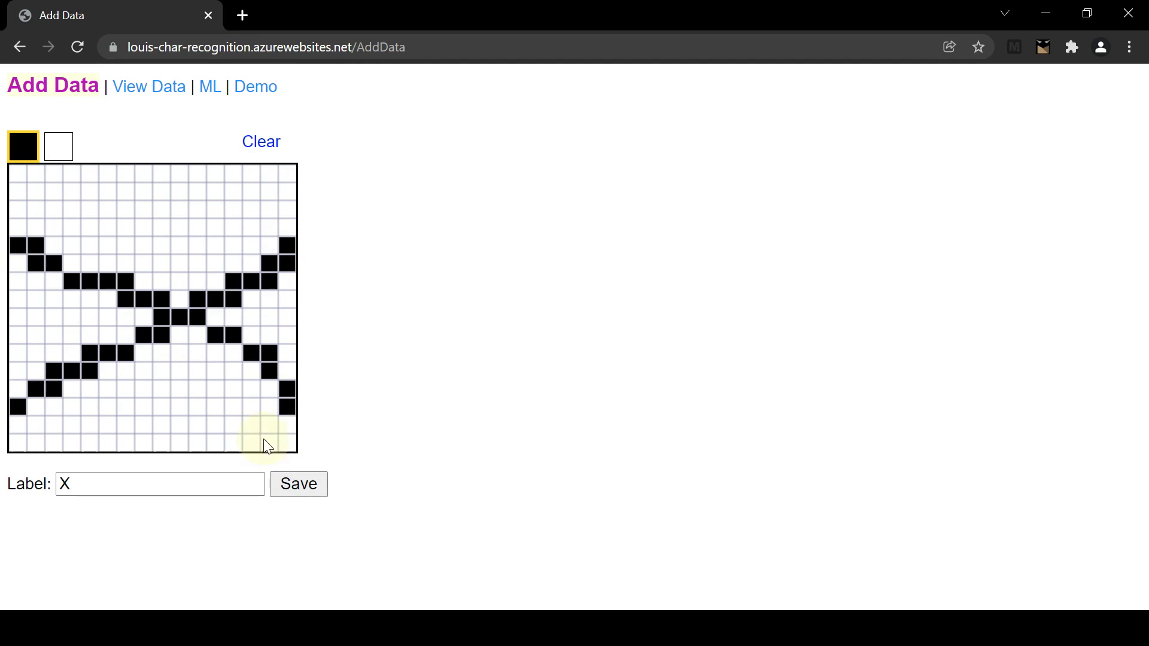
{"action": "left_click", "coordinate": [303, 486]}
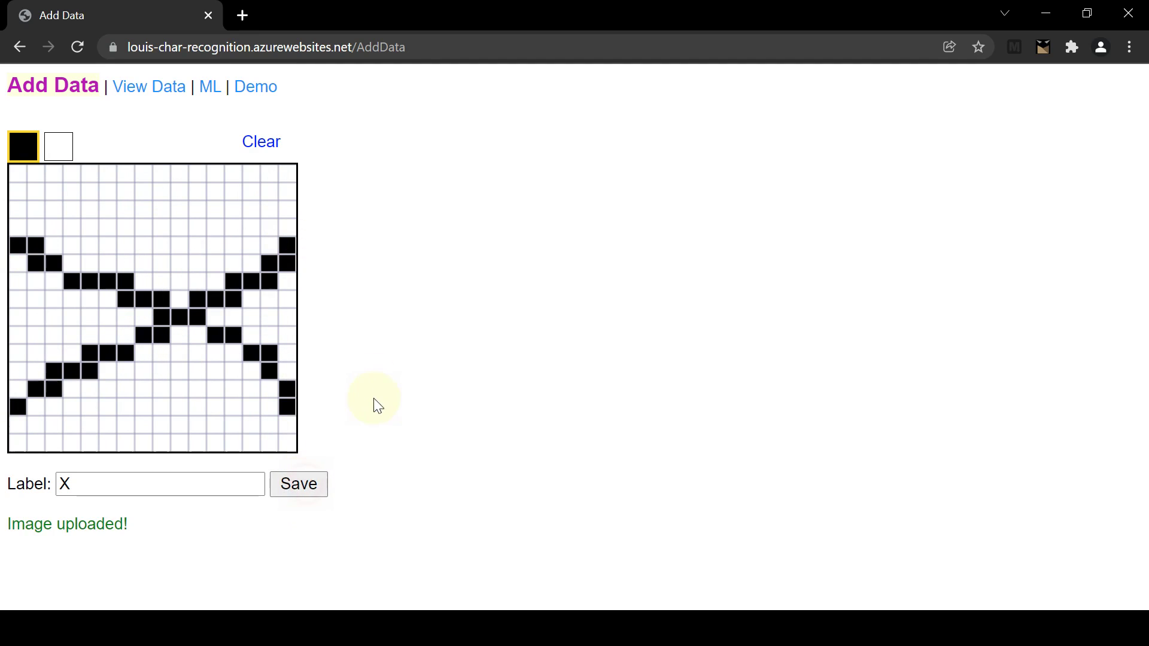
Step: On View Data, choose character X and view its seven samples #0–#6 with rescaled versions
{"action": "left_click", "coordinate": [397, 307]}
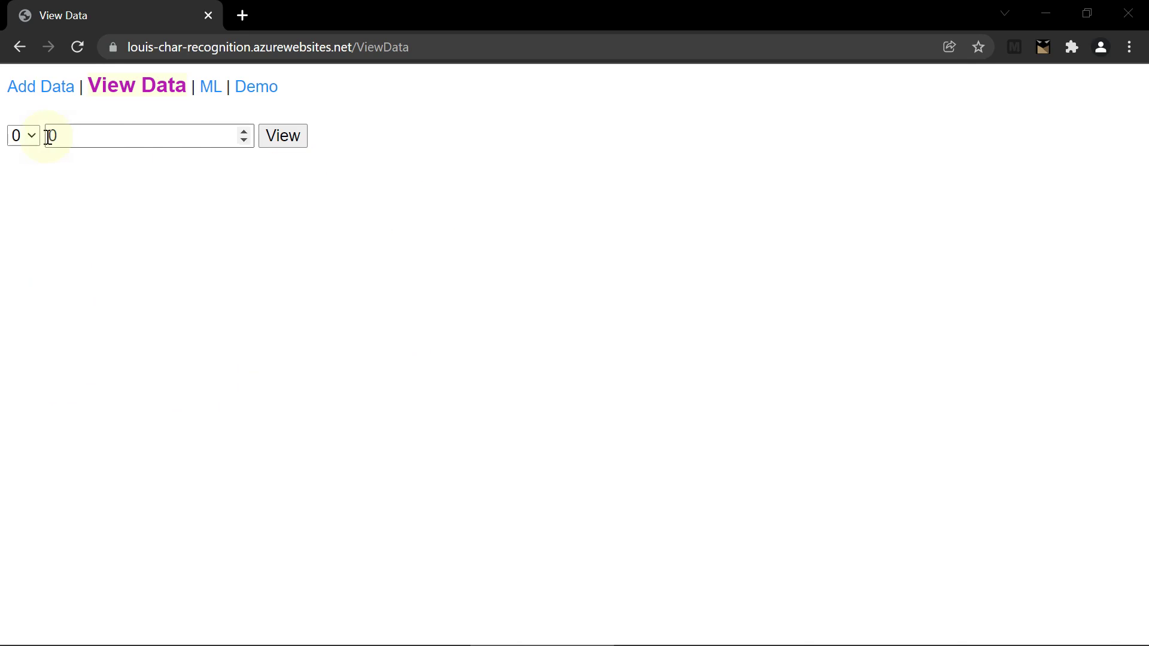
{"action": "left_click", "coordinate": [27, 136]}
{"action": "left_click", "coordinate": [17, 355]}
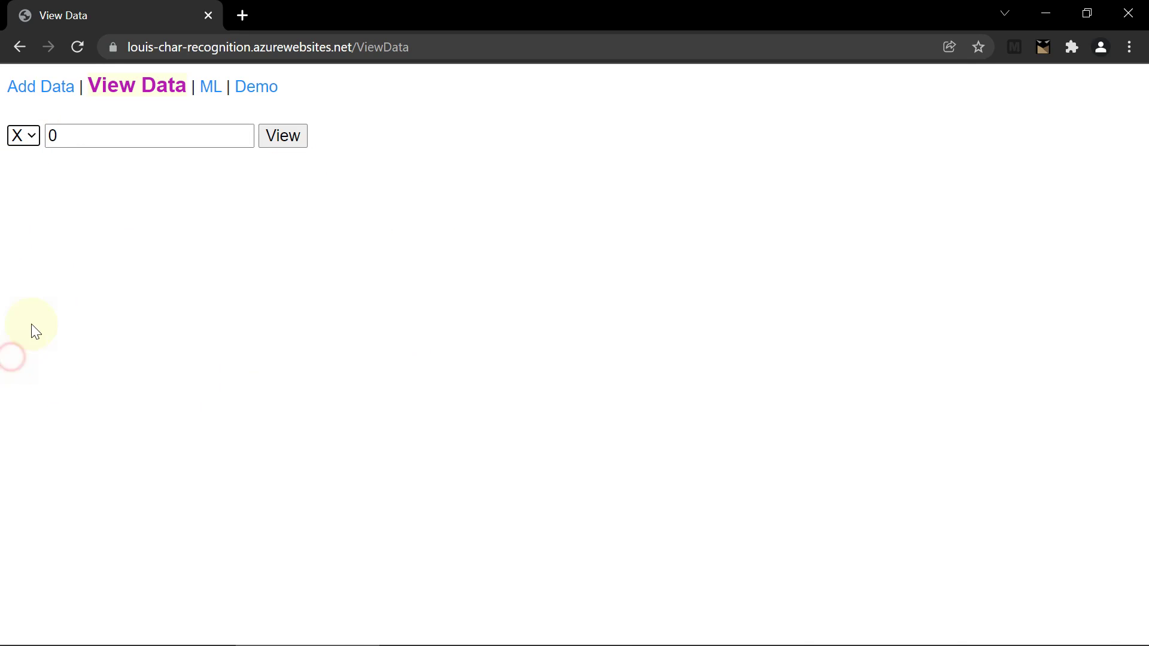
{"action": "left_click", "coordinate": [269, 137]}
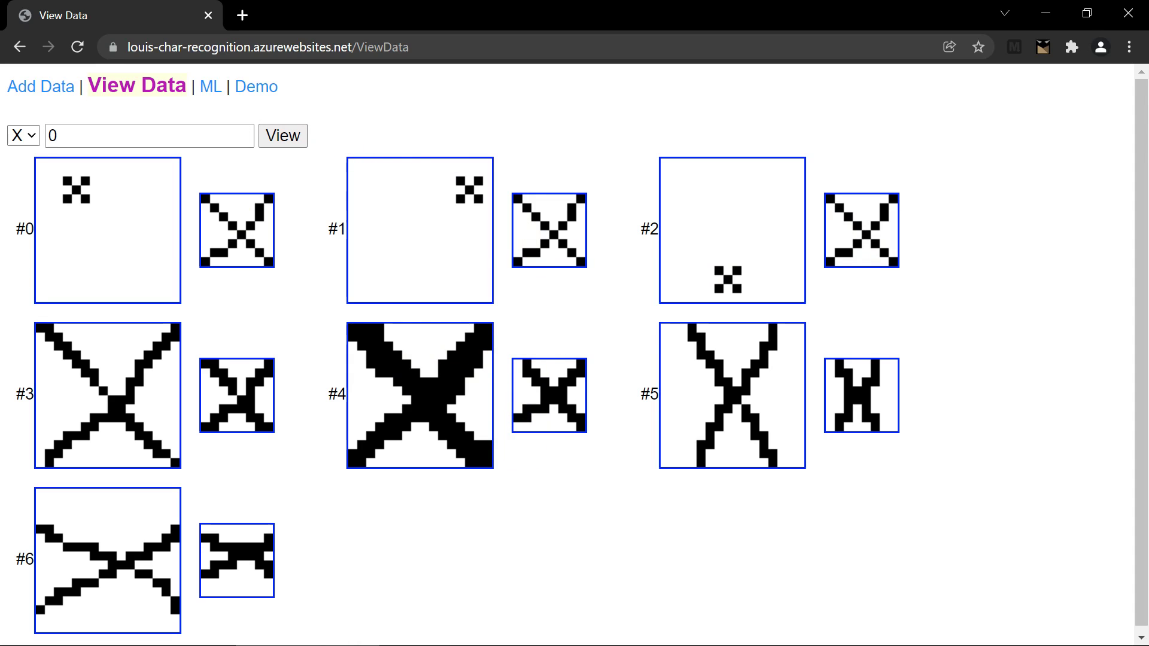
Step: Choose digit 0 in View Data, load its stored samples, and scroll through them
{"action": "left_click", "coordinate": [32, 138]}
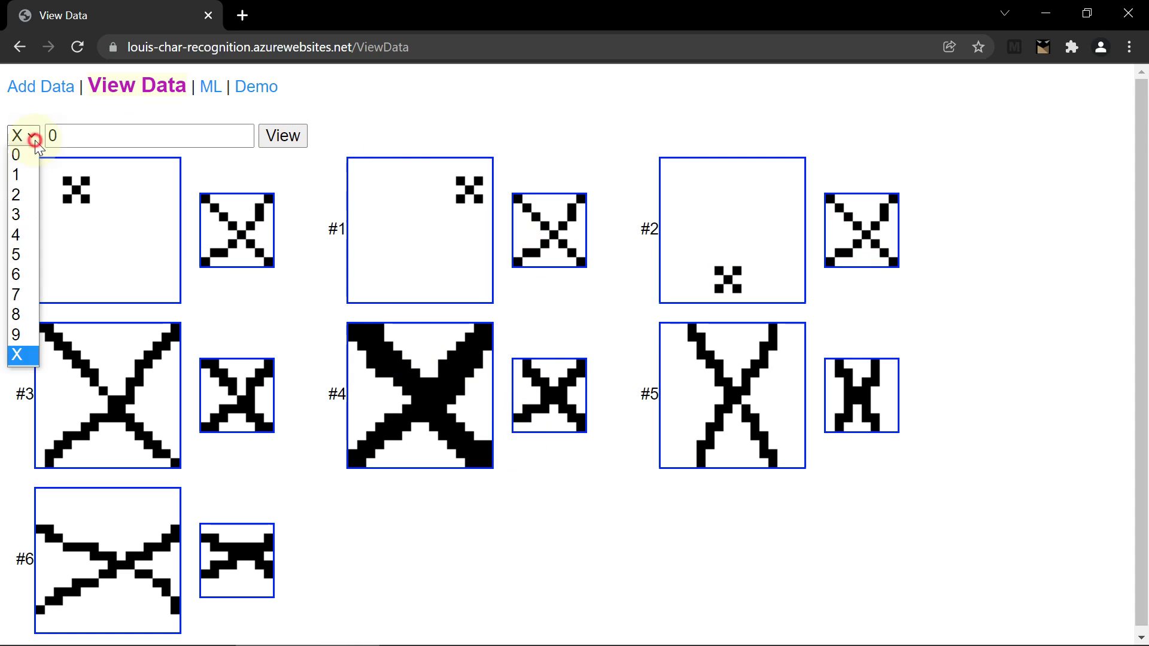
{"action": "left_click", "coordinate": [28, 157]}
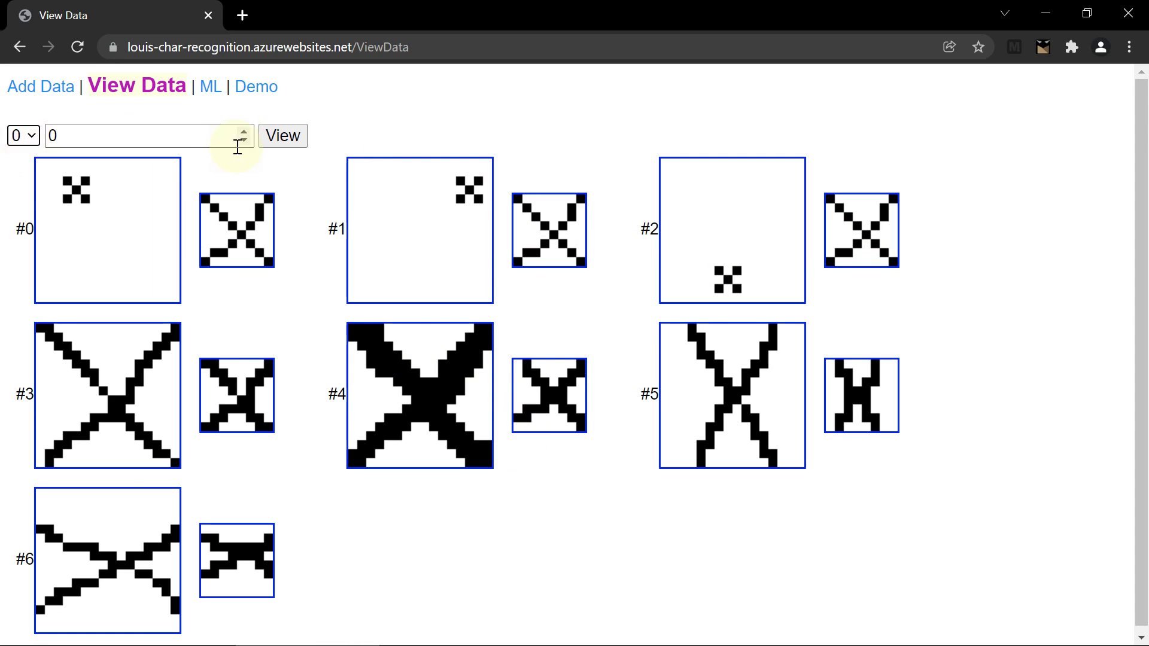
{"action": "left_click", "coordinate": [279, 137]}
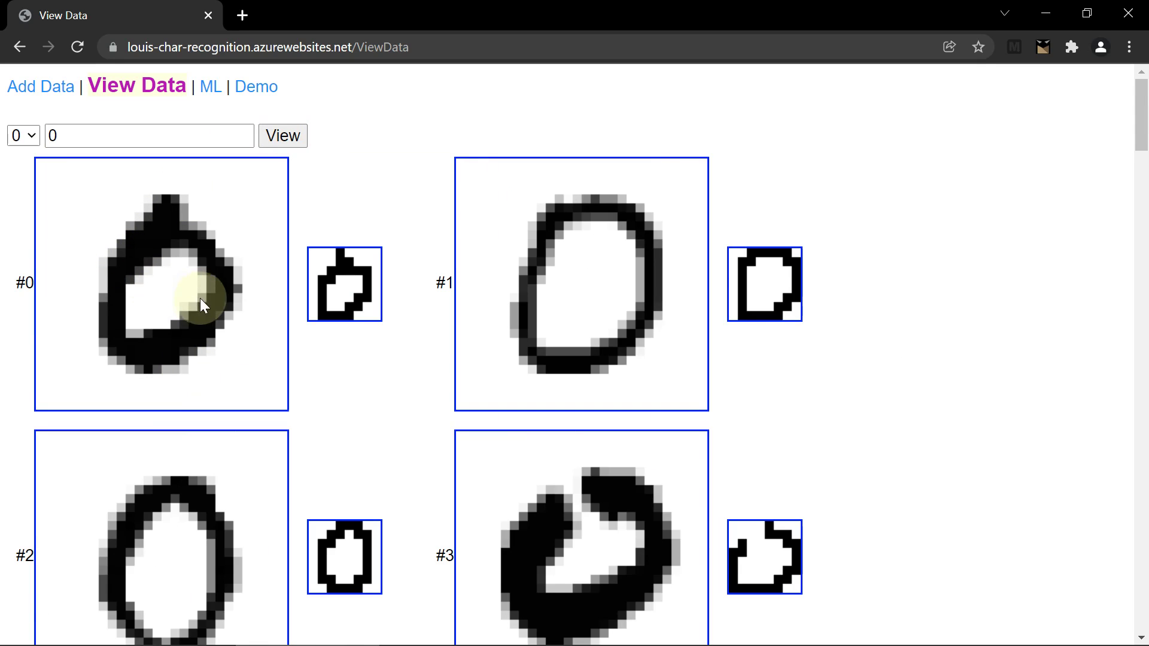
{"action": "left_click", "coordinate": [142, 224]}
{"action": "scroll", "coordinate": [438, 359], "scroll_direction": "down", "scroll_amount": 4}
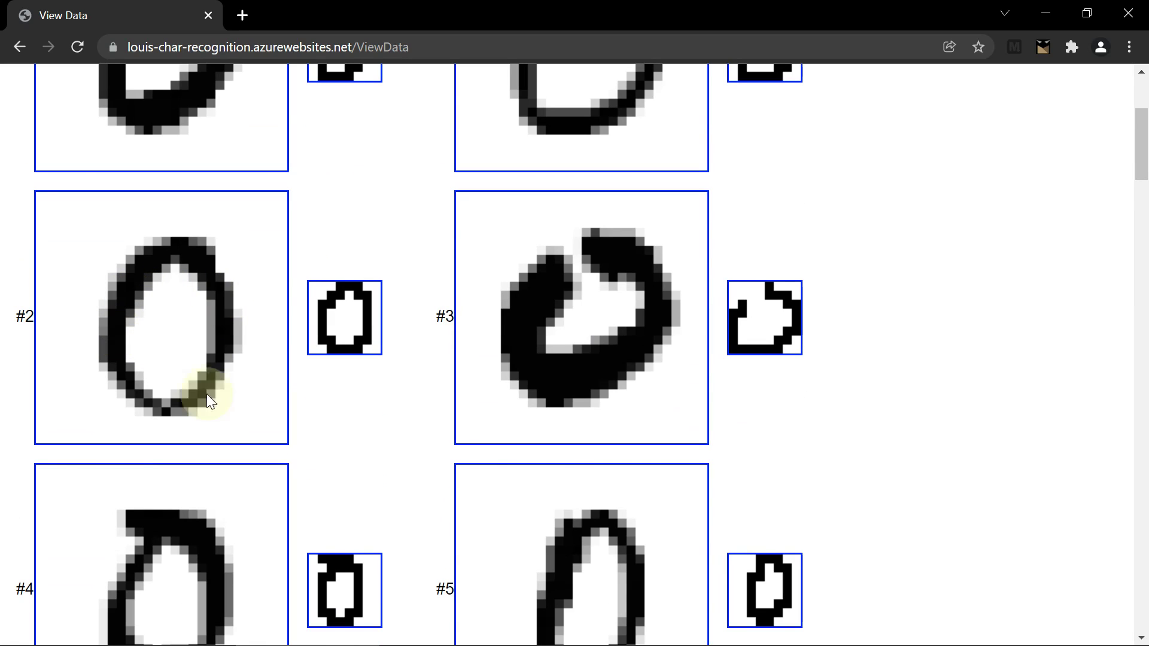
{"action": "left_click_drag", "start_coordinate": [573, 329], "coordinate": [587, 254]}
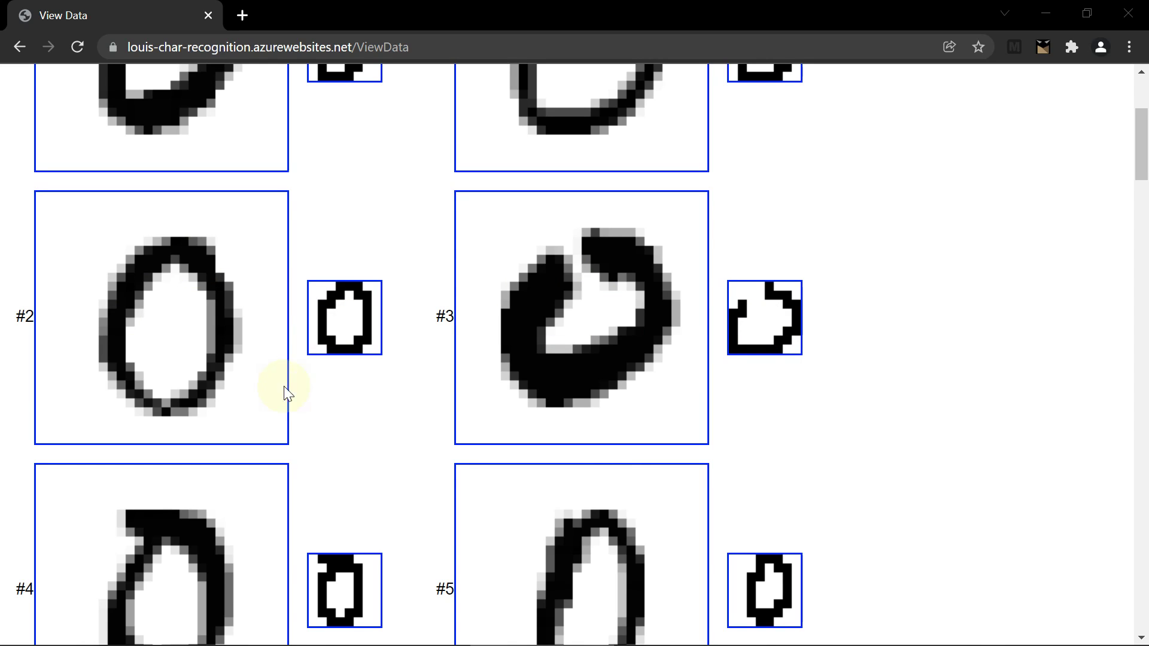
{"action": "scroll", "coordinate": [366, 377], "scroll_direction": "up", "scroll_amount": 4}
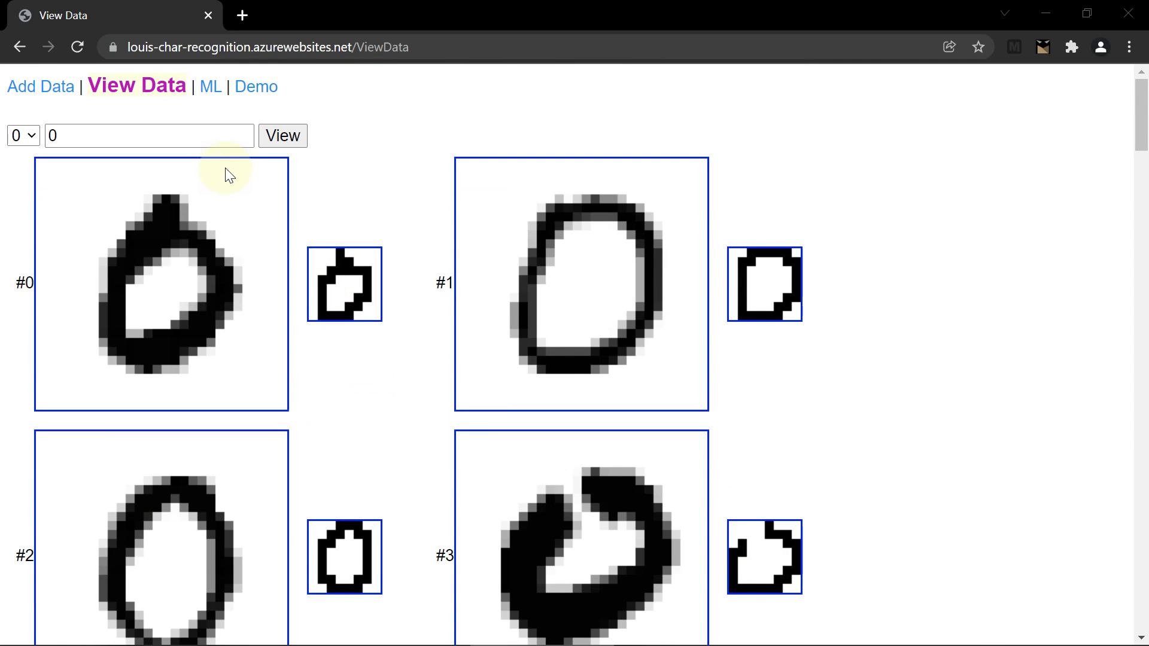
Step: Run the ML test with All Labels and All Data, then highlight the X and 9 result rows
{"action": "left_click", "coordinate": [209, 90]}
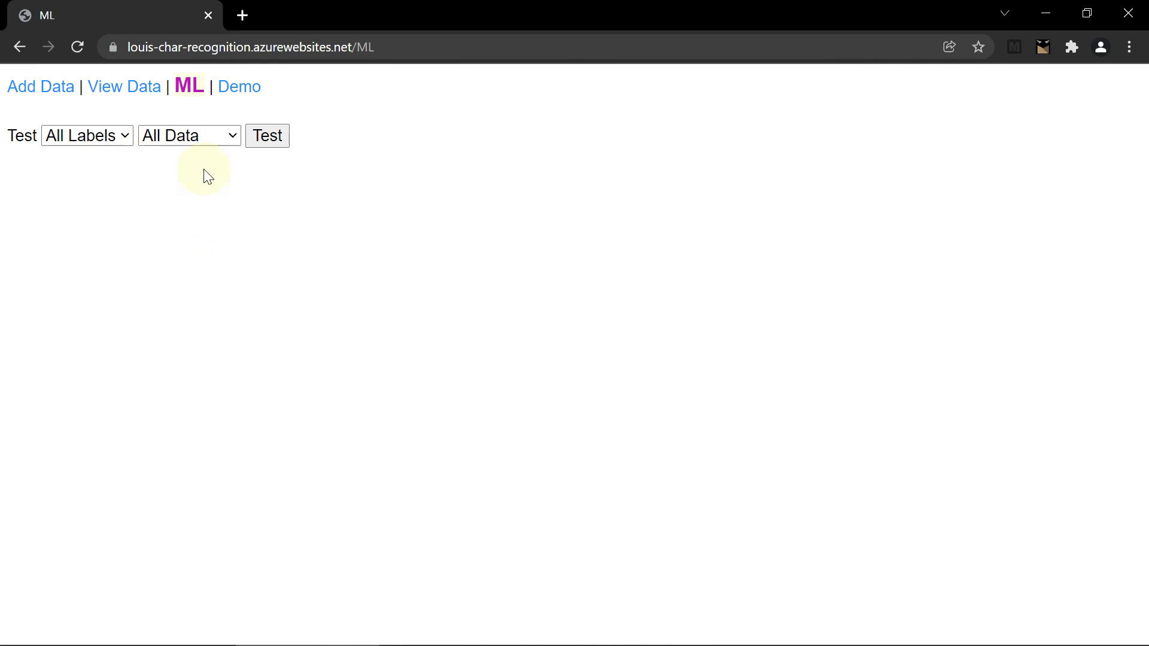
{"action": "left_click", "coordinate": [285, 137]}
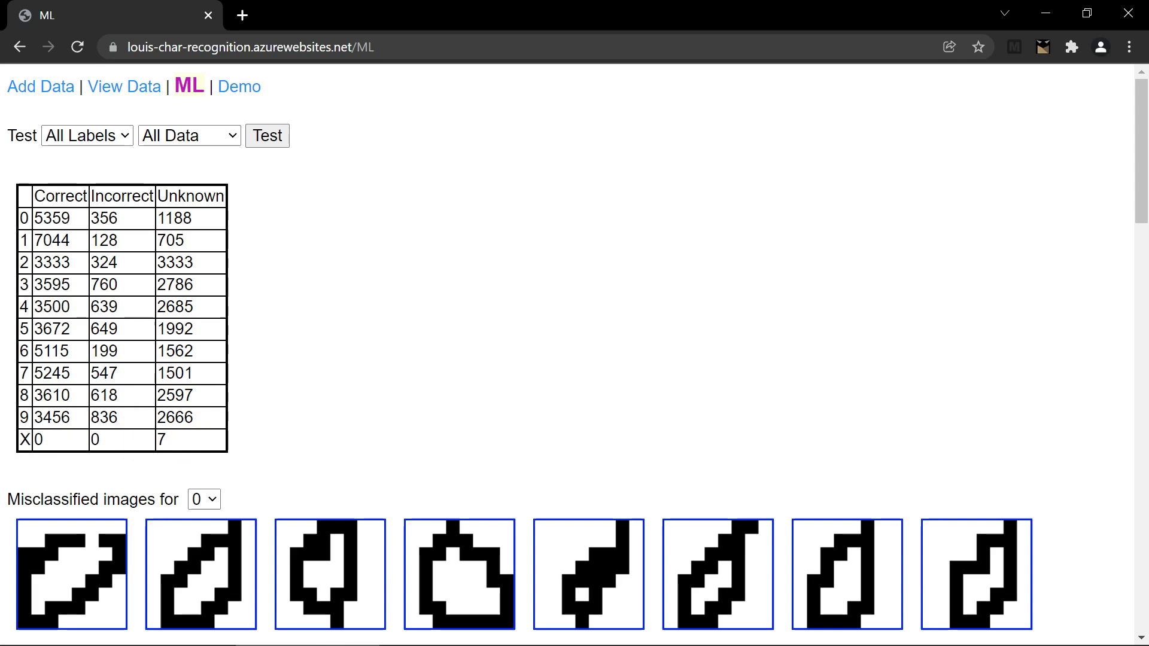
{"action": "left_click_drag", "start_coordinate": [185, 443], "coordinate": [20, 442]}
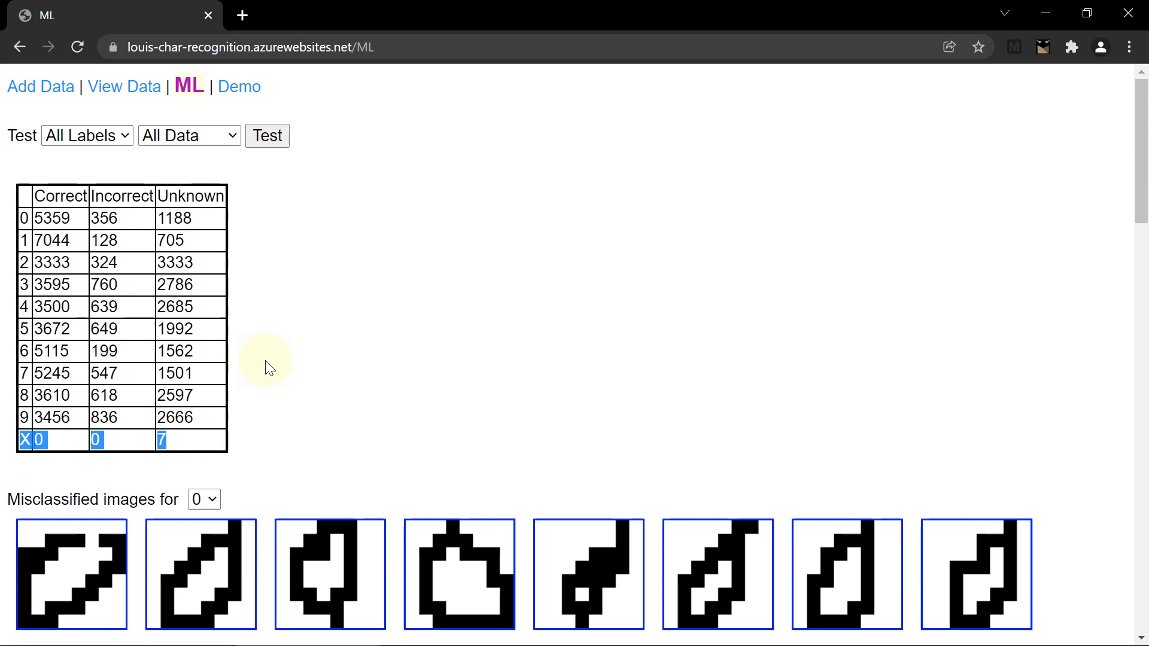
{"action": "left_click", "coordinate": [279, 290]}
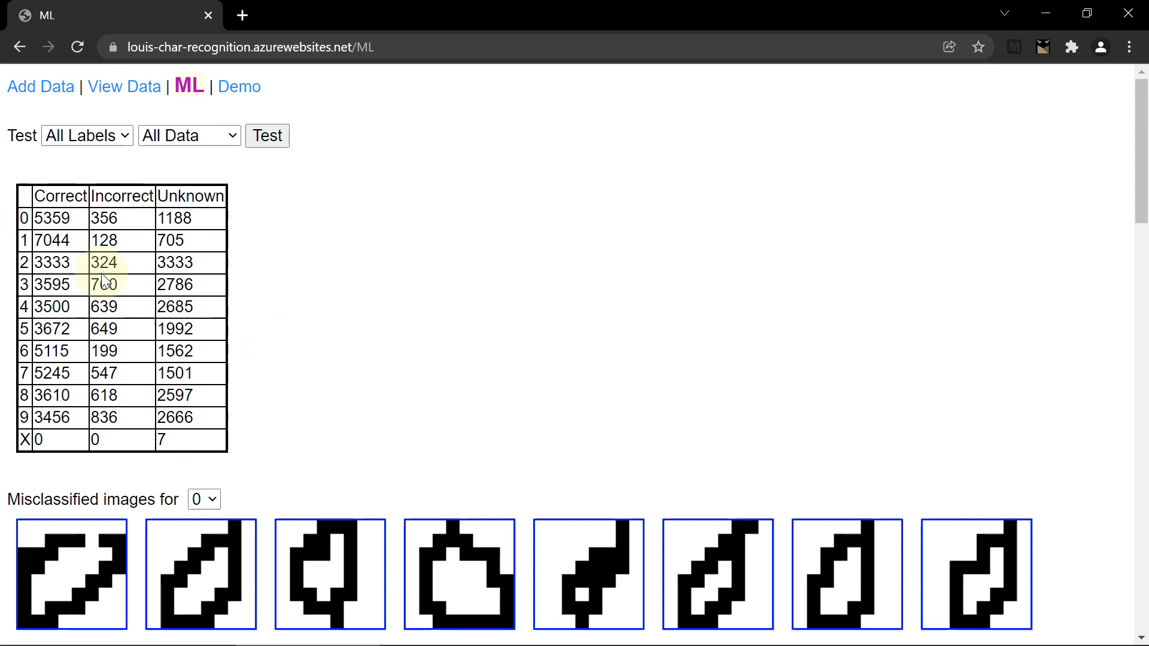
{"action": "left_click_drag", "start_coordinate": [119, 417], "coordinate": [31, 421]}
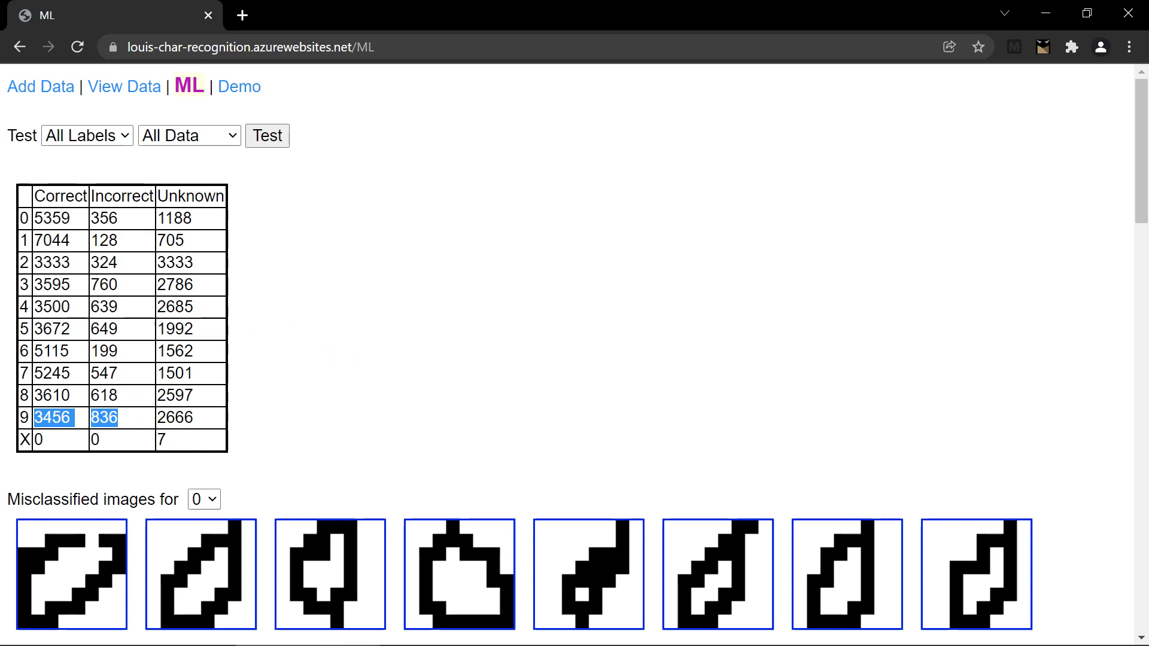
Step: Show misclassified X images, mark the first for Add to training, and click Retrain Recognizer
{"action": "left_click", "coordinate": [389, 312]}
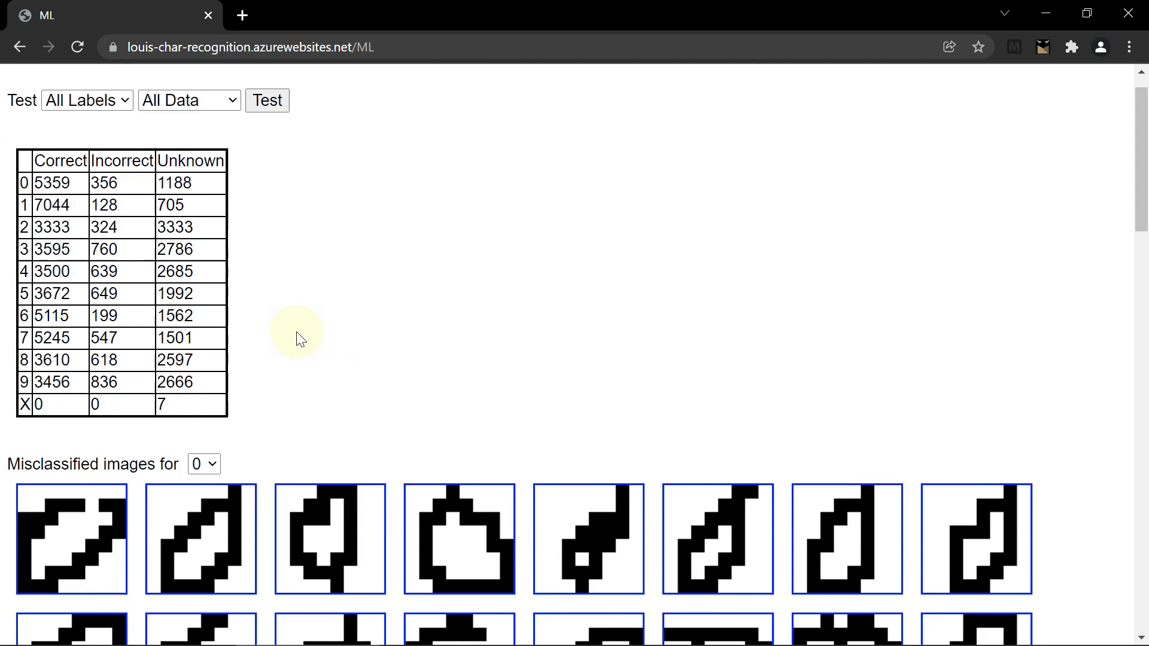
{"action": "scroll", "coordinate": [299, 332], "scroll_direction": "down", "scroll_amount": 8}
{"action": "scroll", "coordinate": [295, 335], "scroll_direction": "up", "scroll_amount": 8}
{"action": "scroll", "coordinate": [257, 407], "scroll_direction": "down", "scroll_amount": 4}
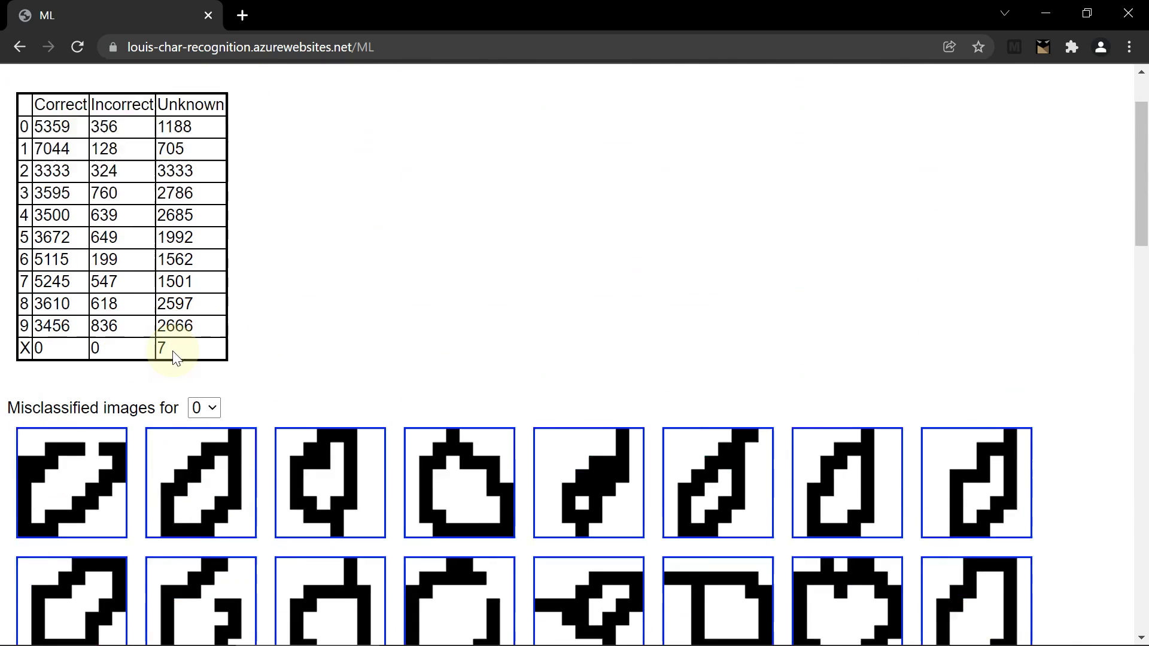
{"action": "left_click", "coordinate": [204, 262]}
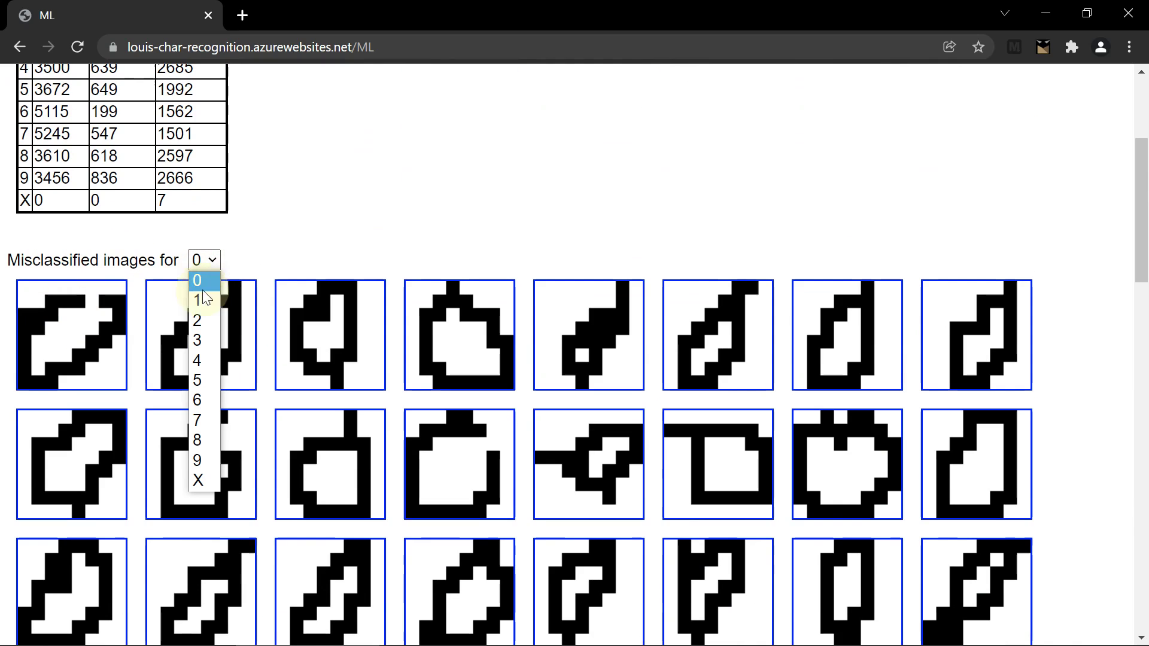
{"action": "left_click", "coordinate": [203, 480]}
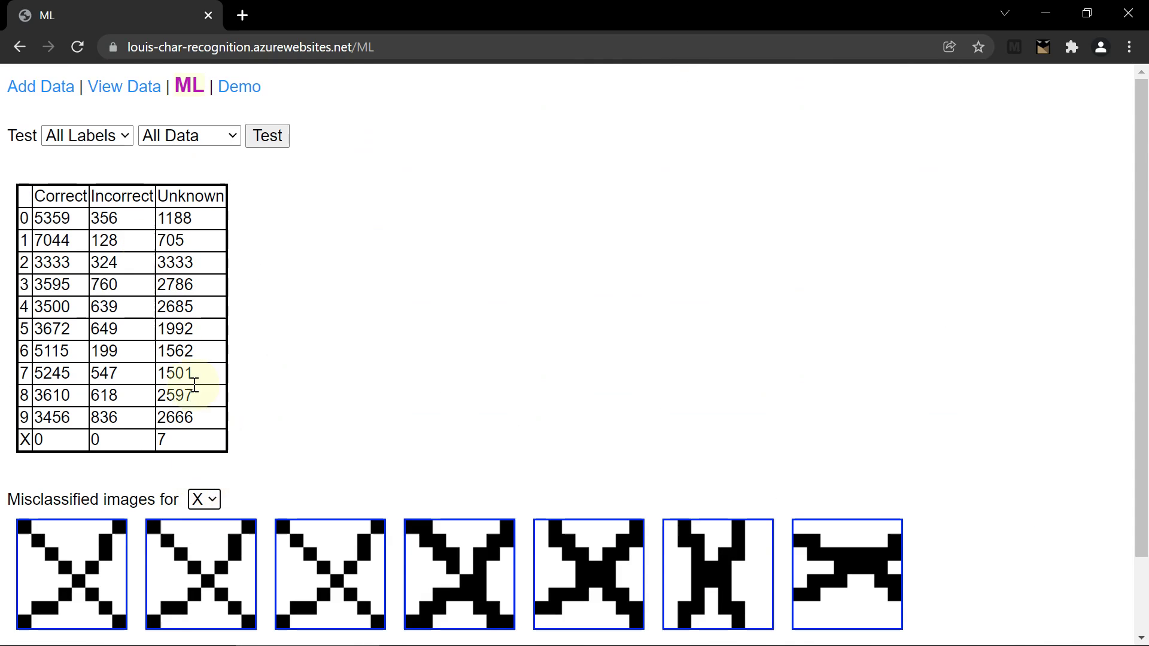
{"action": "scroll", "coordinate": [185, 413], "scroll_direction": "down", "scroll_amount": 2}
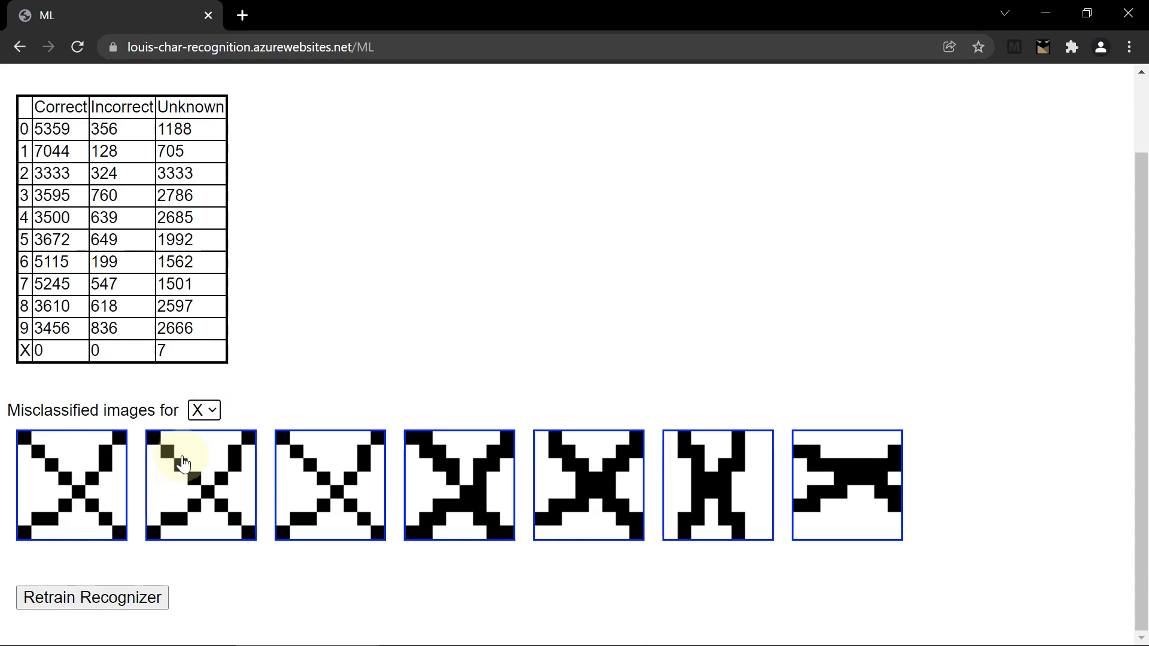
{"action": "left_click", "coordinate": [69, 474]}
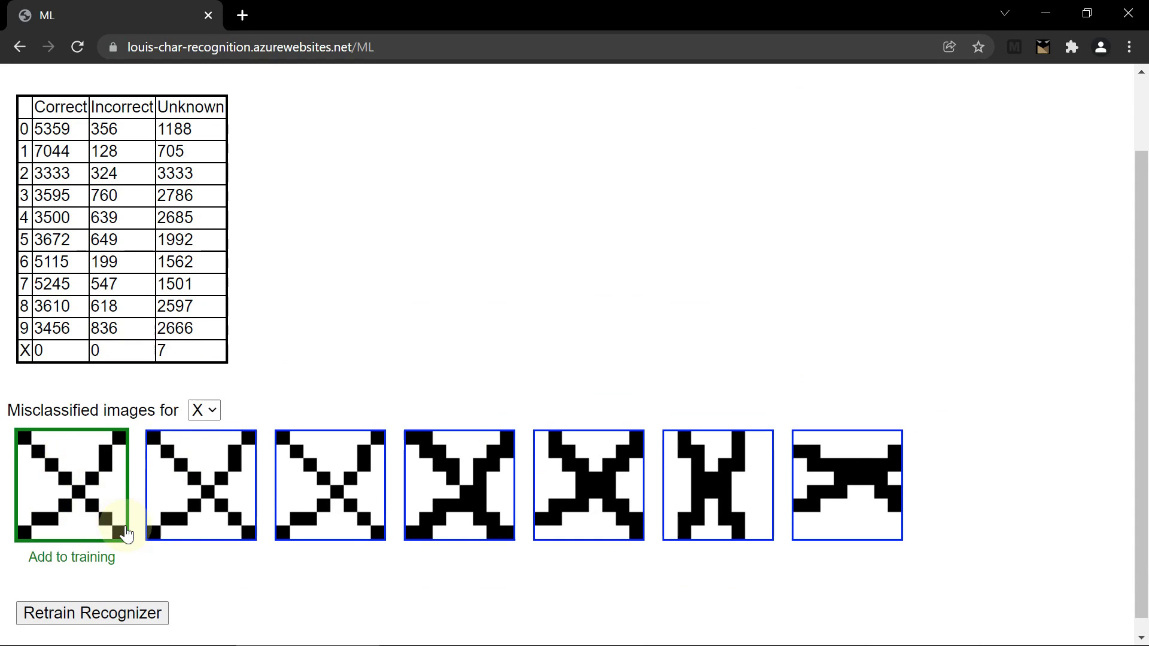
{"action": "scroll", "coordinate": [115, 527], "scroll_direction": "down", "scroll_amount": 1}
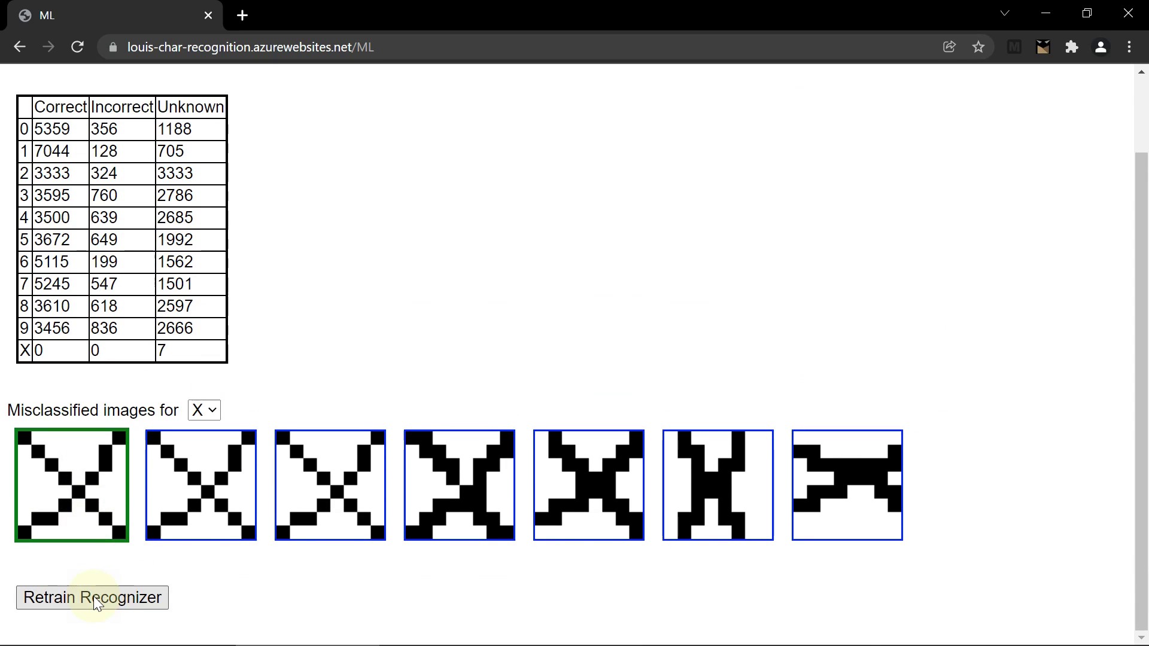
{"action": "left_click", "coordinate": [93, 597]}
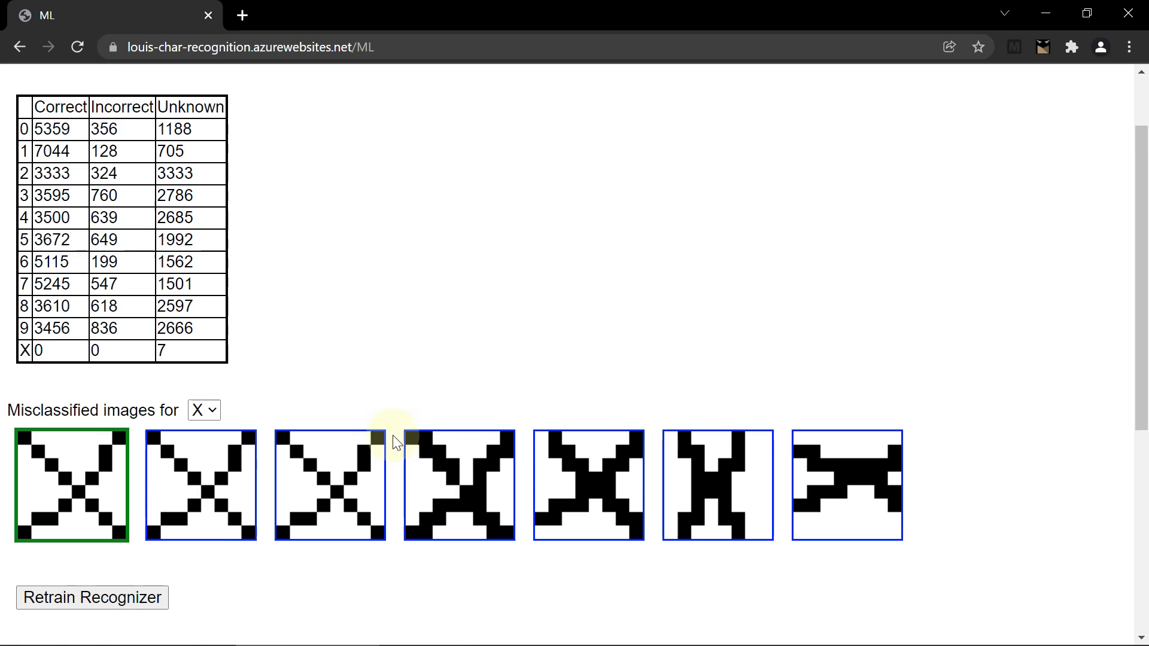
Step: Check the retrain output: X now has 1 training image and the model has 296 templates
{"action": "scroll", "coordinate": [395, 443], "scroll_direction": "down", "scroll_amount": 6}
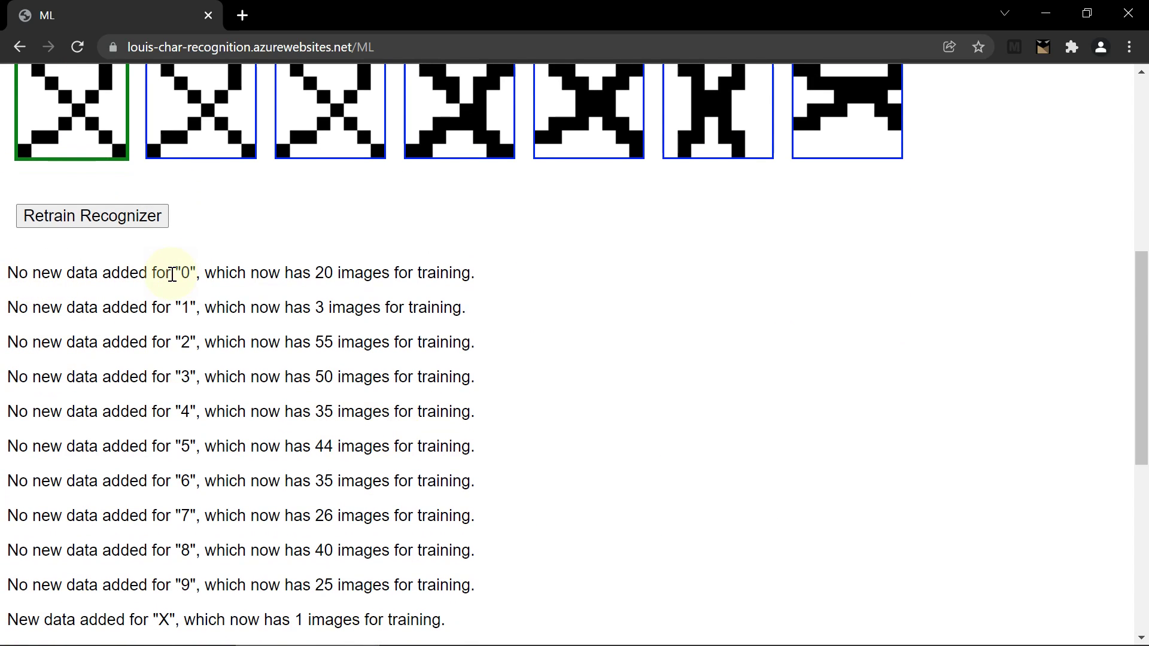
{"action": "scroll", "coordinate": [280, 348], "scroll_direction": "down", "scroll_amount": 4}
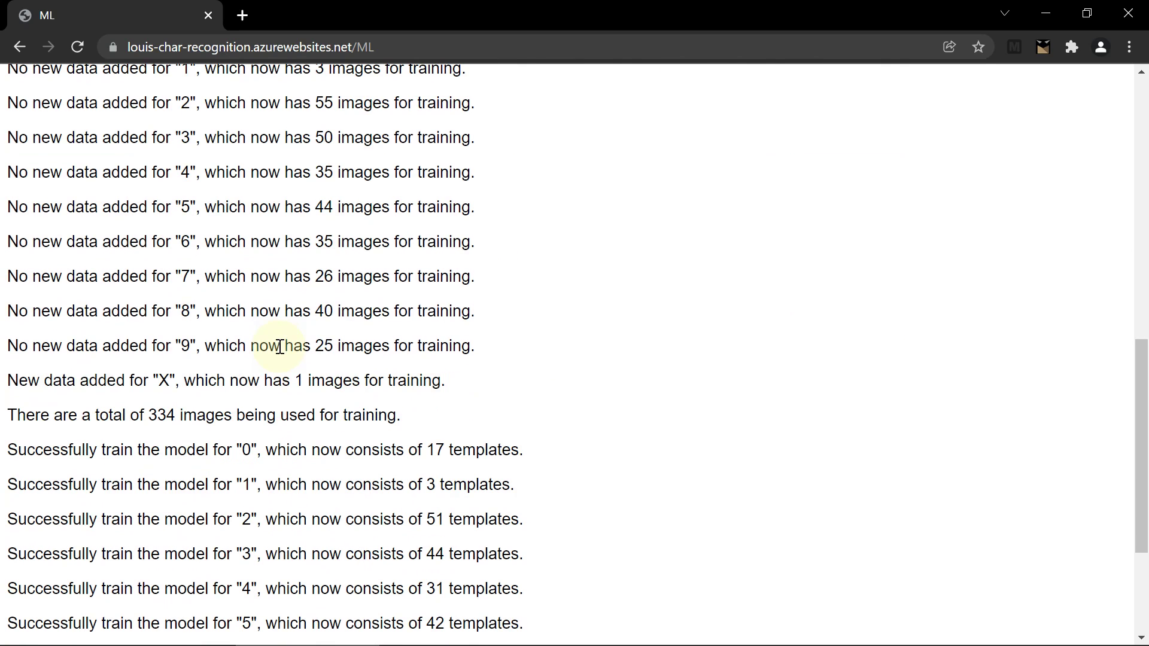
{"action": "left_click_drag", "start_coordinate": [39, 381], "coordinate": [432, 381]}
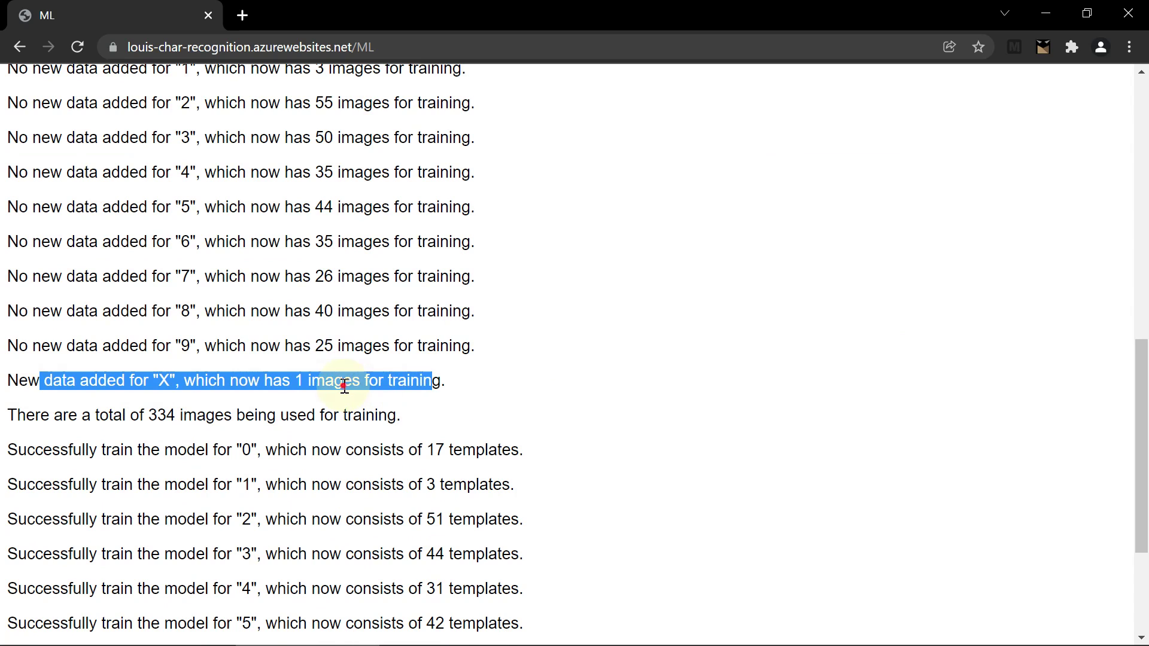
{"action": "left_click", "coordinate": [458, 388]}
{"action": "scroll", "coordinate": [453, 386], "scroll_direction": "down", "scroll_amount": 3}
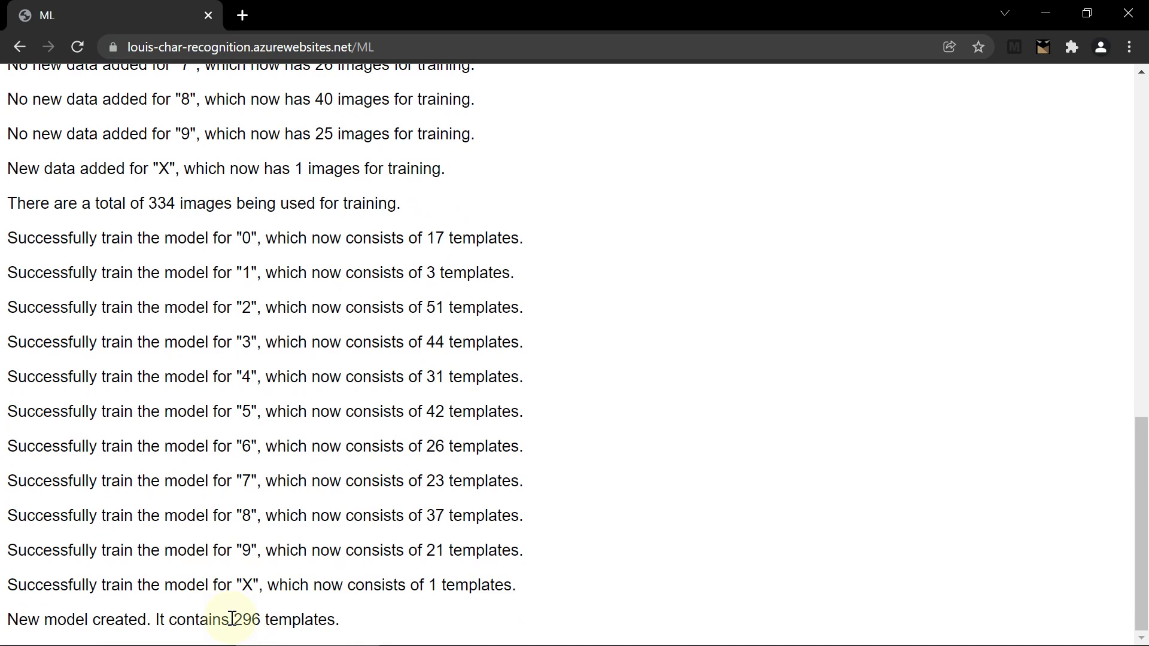
{"action": "left_click_drag", "start_coordinate": [235, 618], "coordinate": [334, 619]}
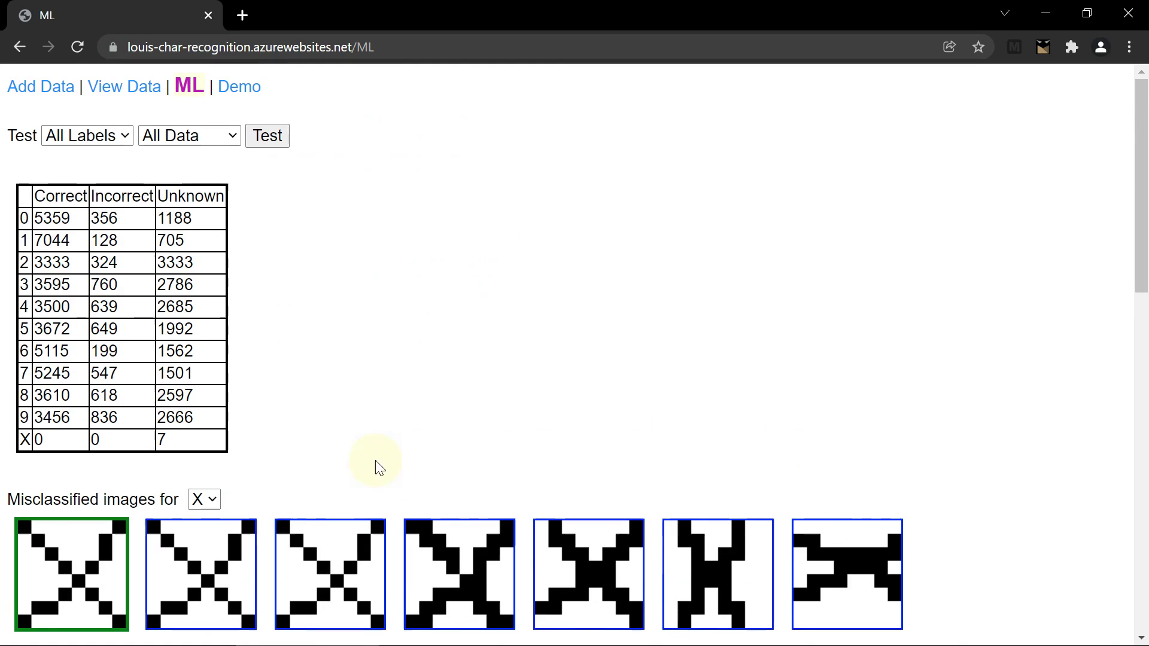
Step: Rerun the test, show misclassified X images, and add all four to training
{"action": "left_click", "coordinate": [268, 140]}
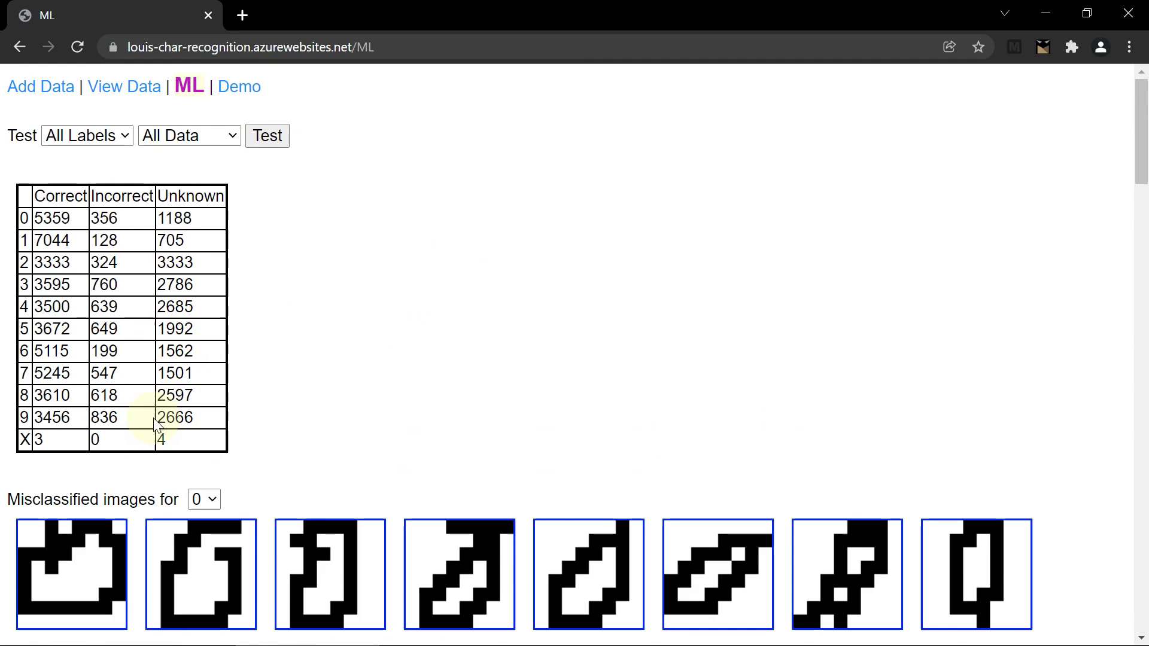
{"action": "scroll", "coordinate": [179, 347], "scroll_direction": "down", "scroll_amount": 4}
{"action": "scroll", "coordinate": [239, 371], "scroll_direction": "up", "scroll_amount": 2}
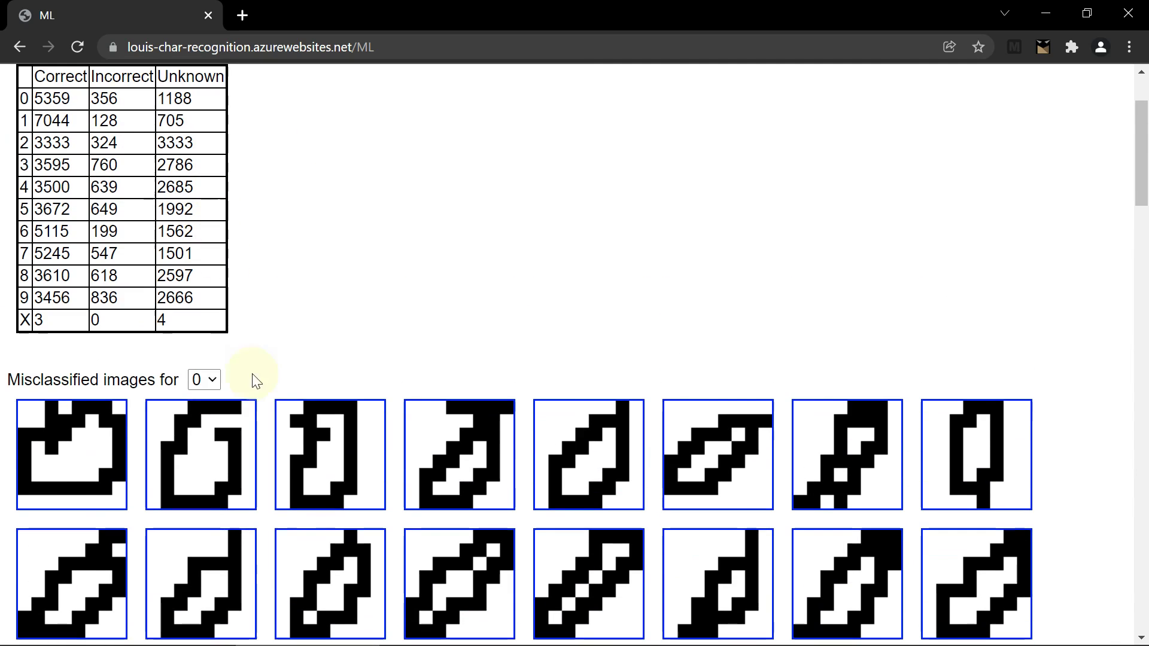
{"action": "left_click", "coordinate": [211, 379]}
{"action": "left_click", "coordinate": [209, 596]}
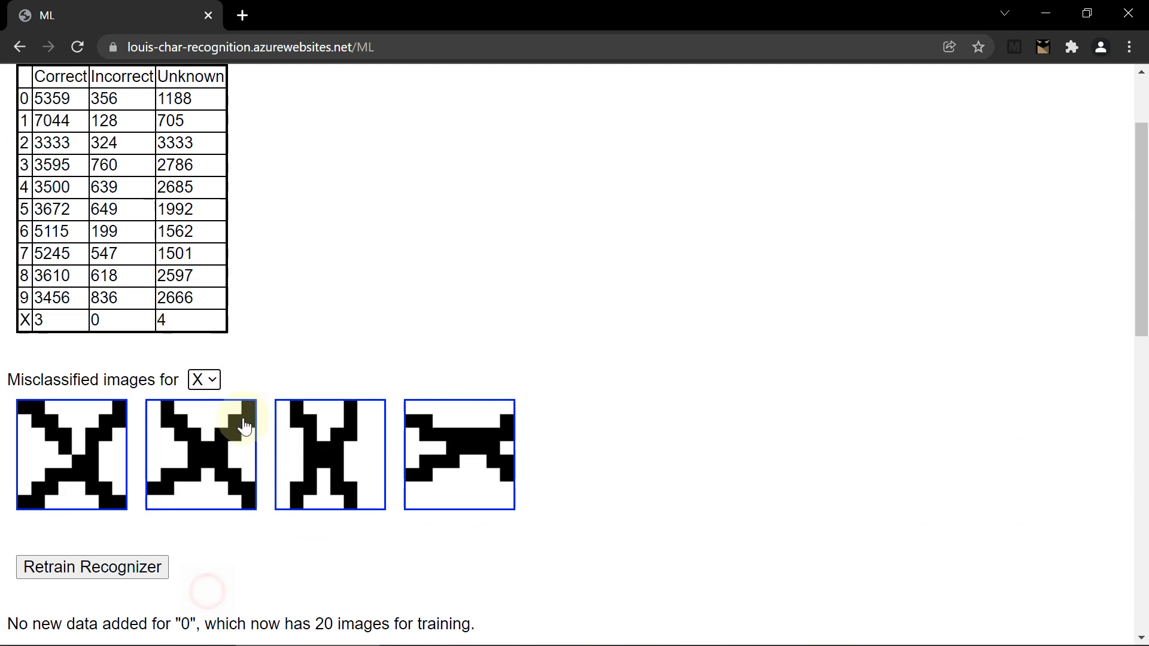
{"action": "left_click", "coordinate": [105, 443]}
{"action": "left_click", "coordinate": [183, 443]}
{"action": "left_click", "coordinate": [339, 456]}
{"action": "left_click", "coordinate": [436, 449]}
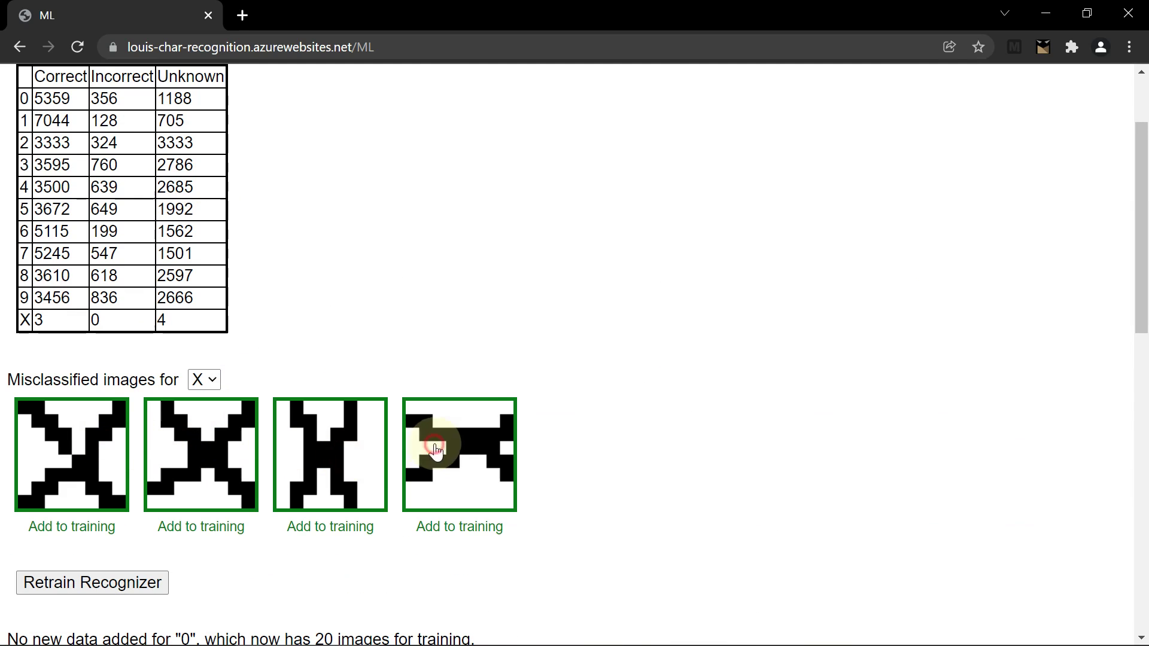
Step: Review the retrain results: X has 5 training images and 4 templates, 299 templates total
{"action": "scroll", "coordinate": [240, 467], "scroll_direction": "down", "scroll_amount": 2}
{"action": "scroll", "coordinate": [155, 467], "scroll_direction": "up", "scroll_amount": 3}
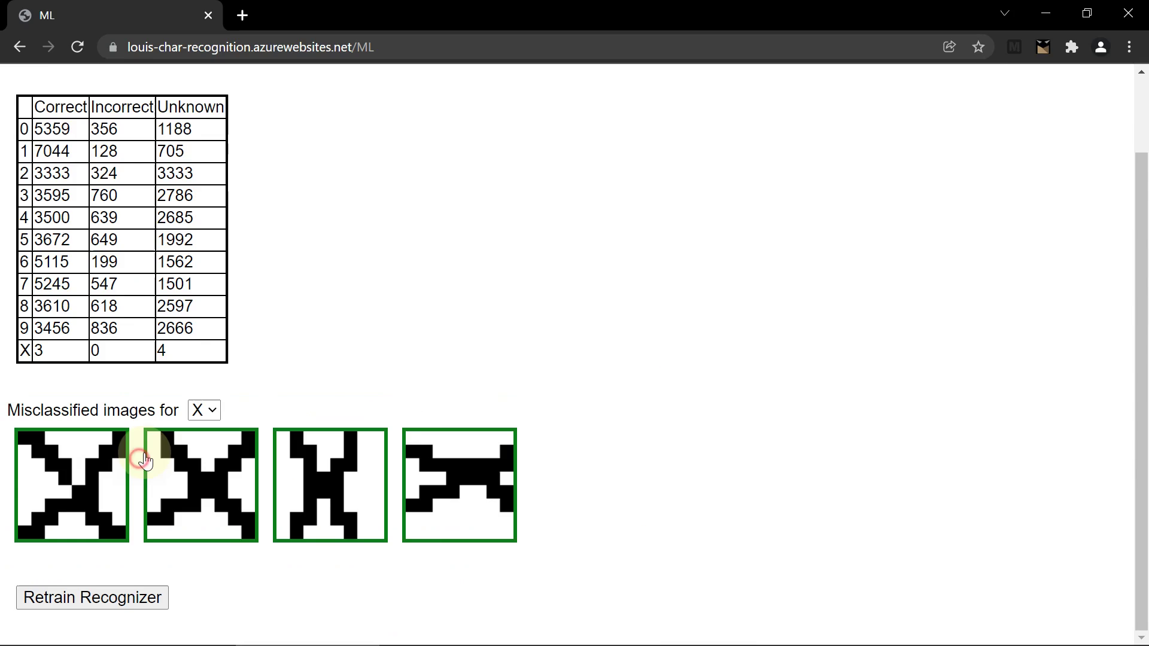
{"action": "scroll", "coordinate": [523, 419], "scroll_direction": "down", "scroll_amount": 12}
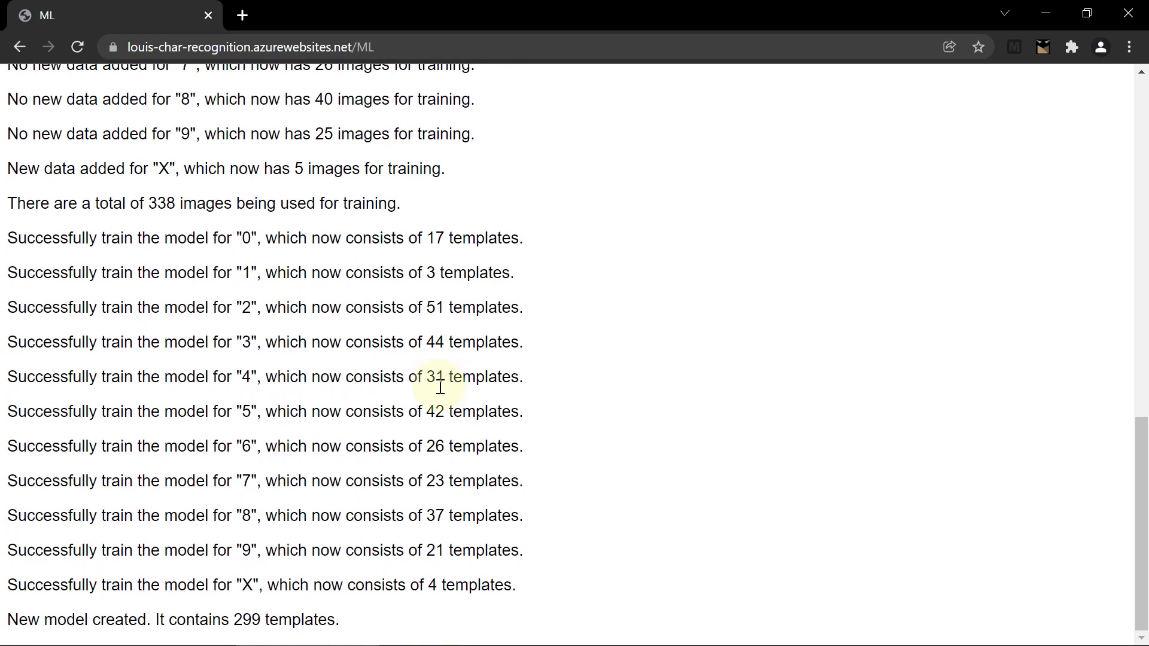
{"action": "left_click_drag", "start_coordinate": [239, 585], "coordinate": [519, 568]}
{"action": "scroll", "coordinate": [524, 569], "scroll_direction": "up", "scroll_amount": 10}
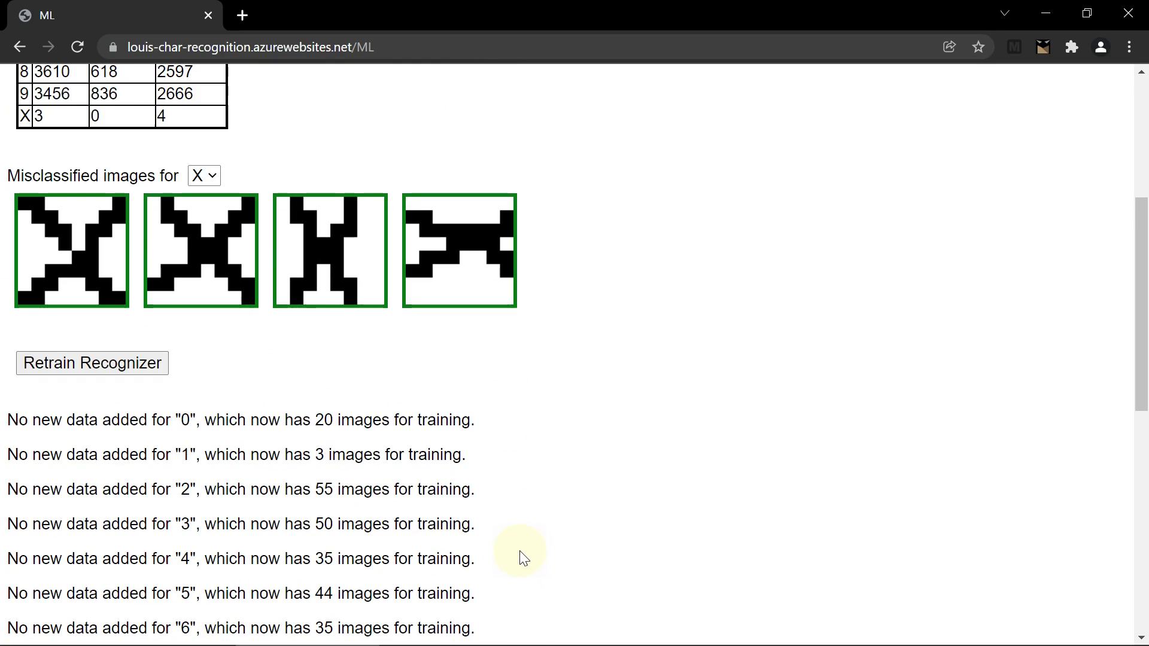
{"action": "scroll", "coordinate": [522, 557], "scroll_direction": "up", "scroll_amount": 2}
{"action": "scroll", "coordinate": [522, 555], "scroll_direction": "down", "scroll_amount": 4}
{"action": "scroll", "coordinate": [519, 544], "scroll_direction": "down", "scroll_amount": 4}
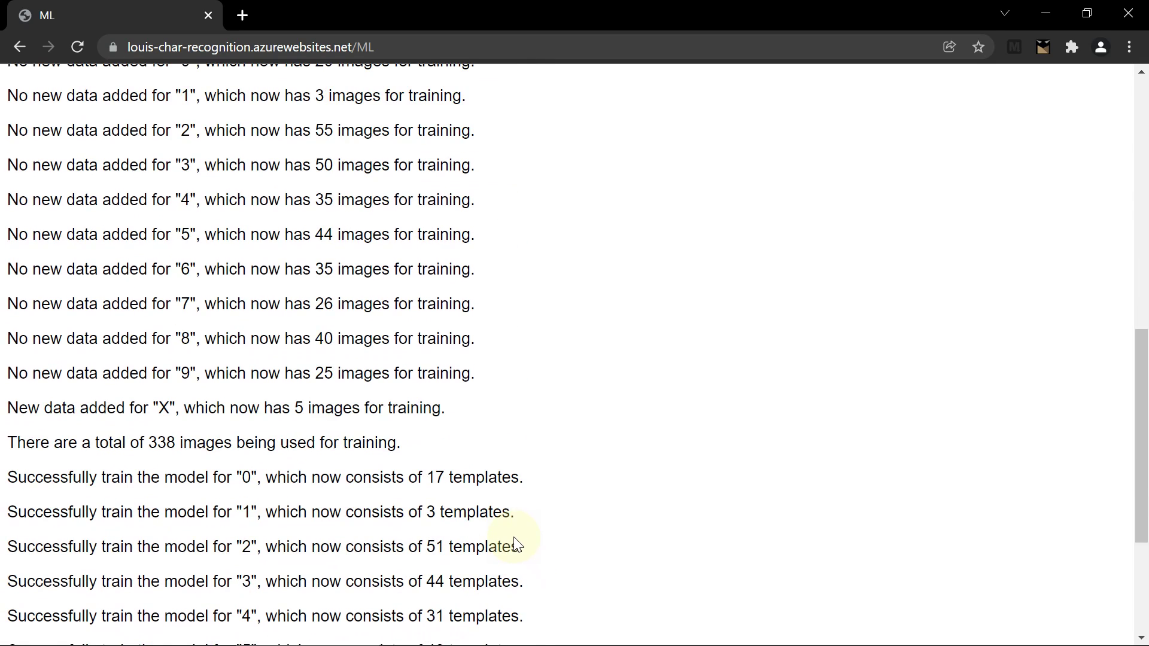
{"action": "left_click_drag", "start_coordinate": [239, 409], "coordinate": [454, 403]}
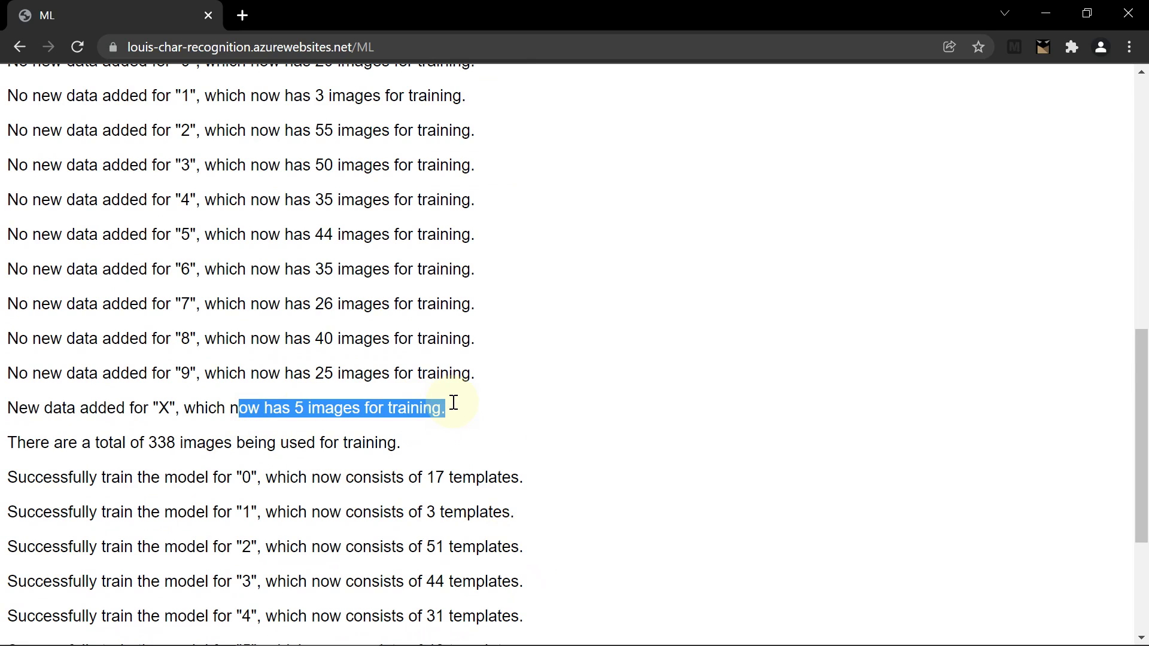
{"action": "scroll", "coordinate": [454, 409], "scroll_direction": "up", "scroll_amount": 8}
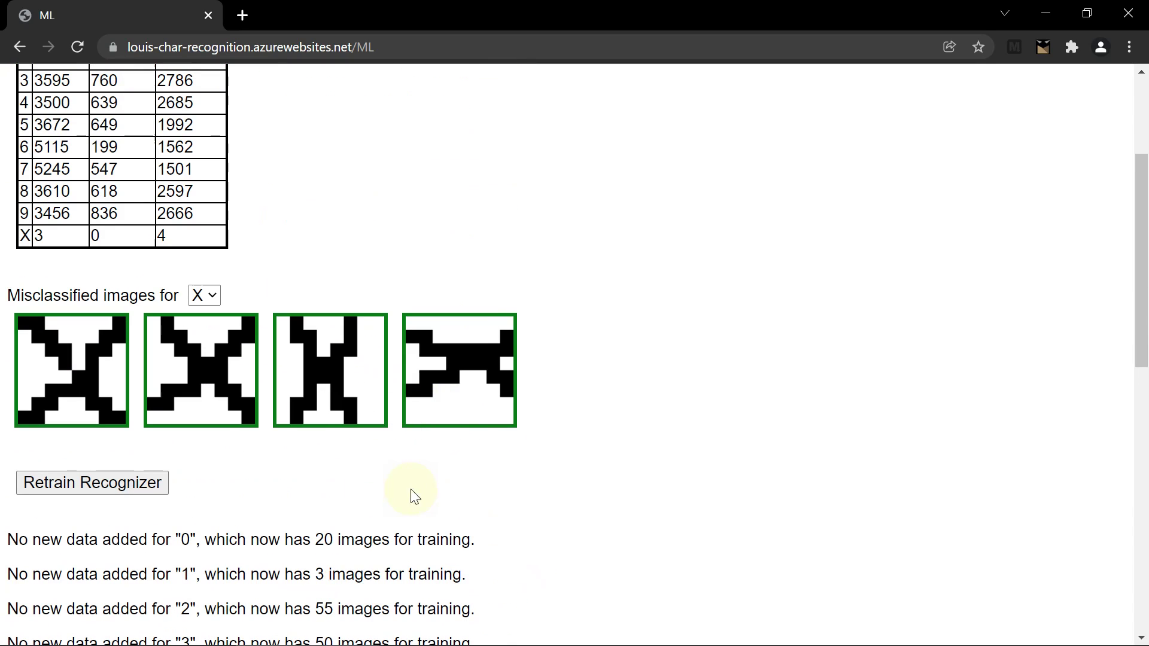
{"action": "scroll", "coordinate": [469, 390], "scroll_direction": "down", "scroll_amount": 10}
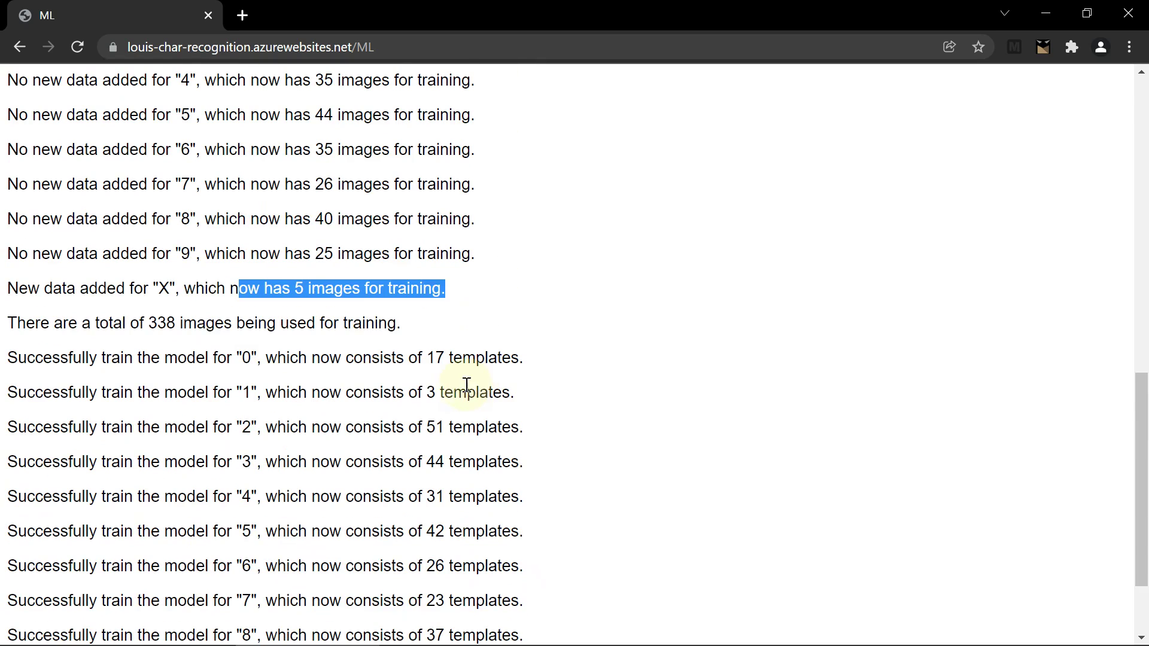
{"action": "scroll", "coordinate": [389, 312], "scroll_direction": "down", "scroll_amount": 2}
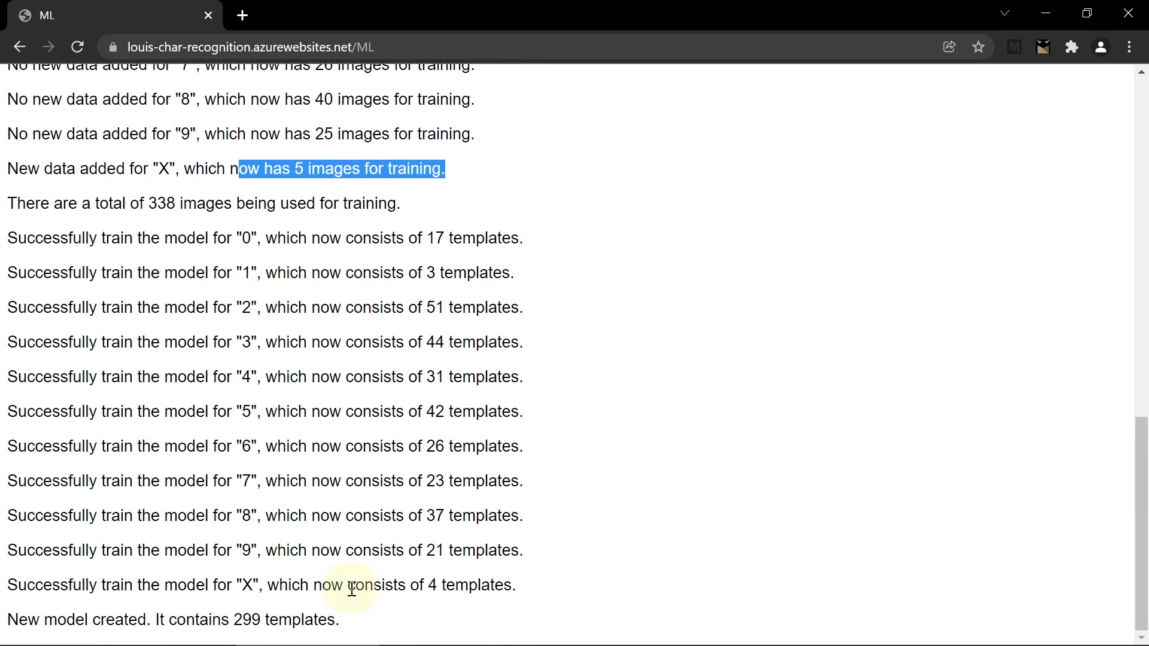
{"action": "left_click_drag", "start_coordinate": [348, 585], "coordinate": [524, 585]}
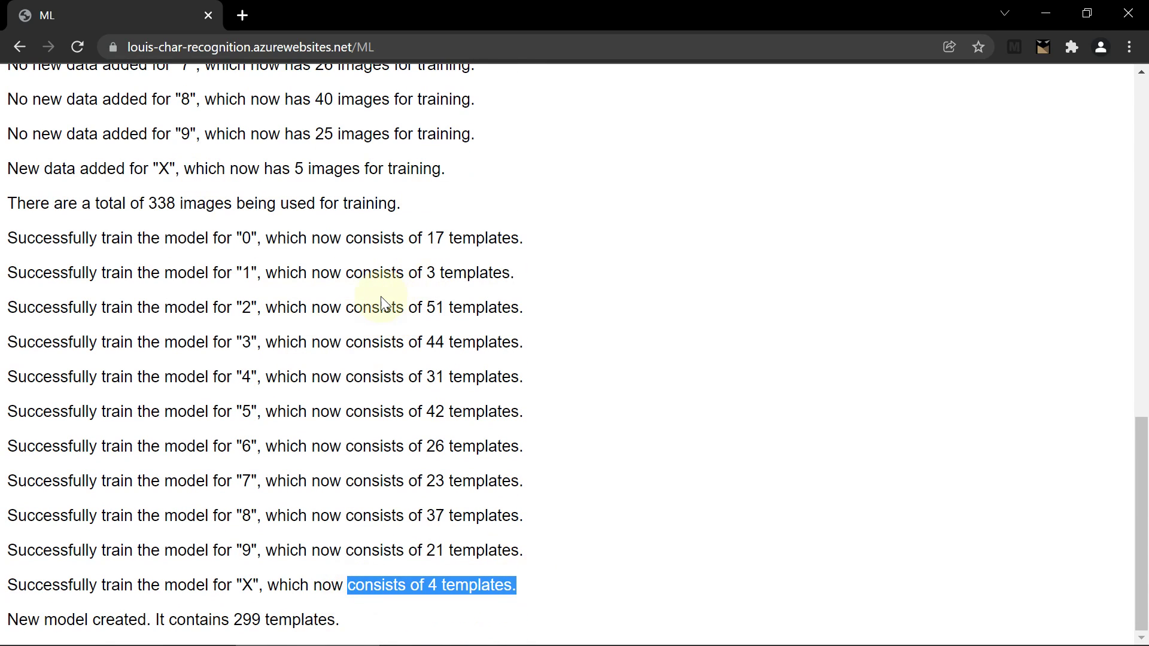
{"action": "scroll", "coordinate": [449, 333], "scroll_direction": "up", "scroll_amount": 8}
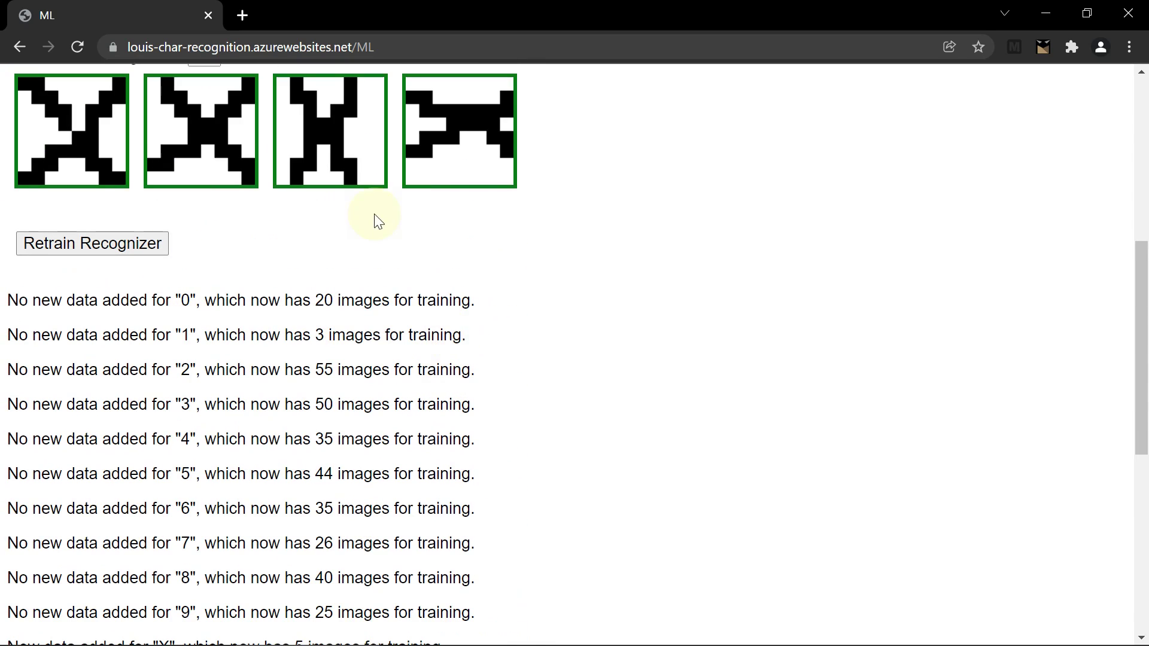
{"action": "scroll", "coordinate": [359, 269], "scroll_direction": "down", "scroll_amount": 1}
{"action": "scroll", "coordinate": [348, 315], "scroll_direction": "down", "scroll_amount": 7}
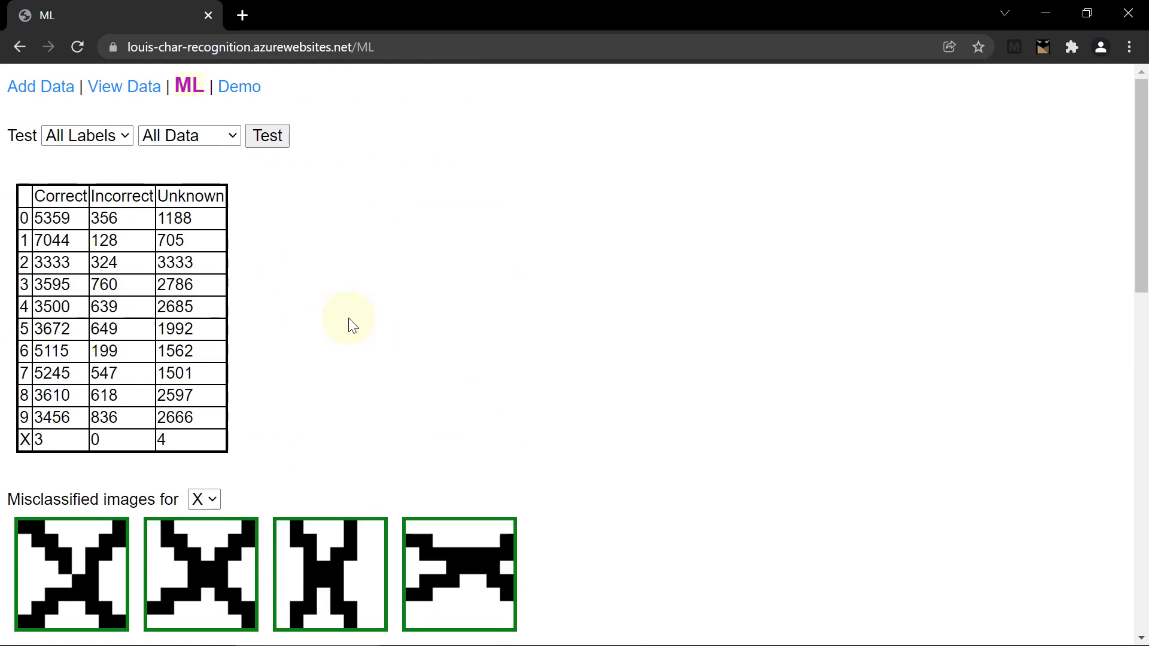
Step: On the Demo page, draw a large X and have it identified as X
{"action": "left_click", "coordinate": [239, 88]}
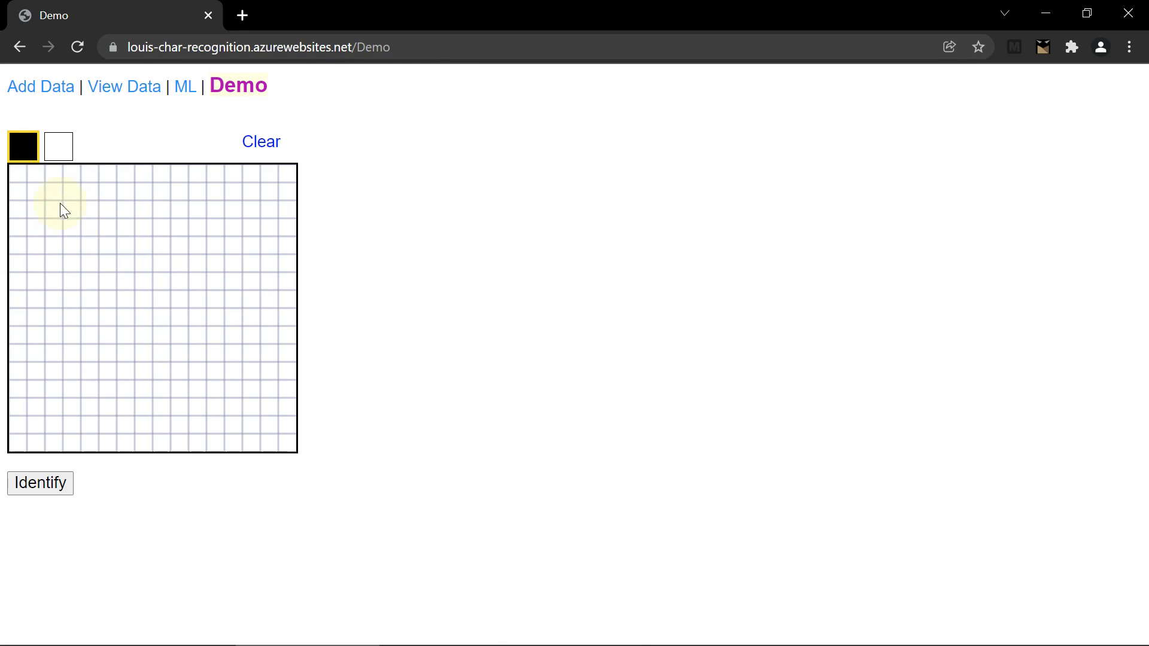
{"action": "left_click_drag", "start_coordinate": [71, 221], "coordinate": [213, 363]}
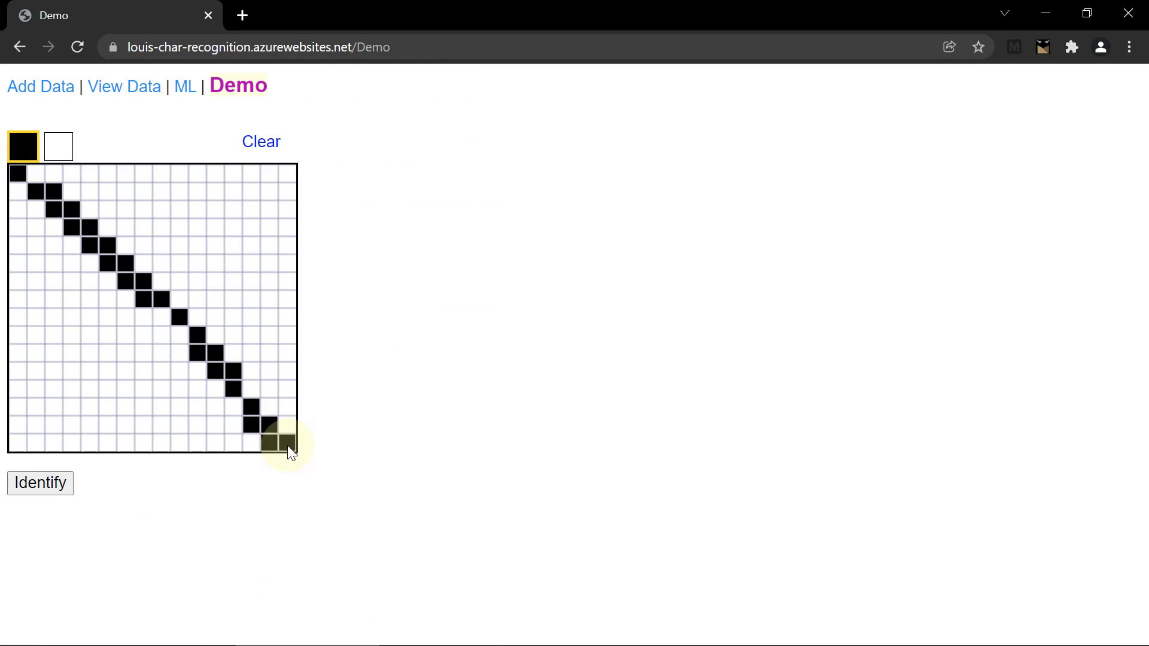
{"action": "mouse_move", "coordinate": [287, 175]}
{"action": "left_mouse_down"}
{"action": "mouse_move", "coordinate": [236, 215]}
{"action": "mouse_move", "coordinate": [84, 410]}
{"action": "mouse_move", "coordinate": [22, 453]}
{"action": "left_mouse_up"}
{"action": "left_click", "coordinate": [54, 486]}
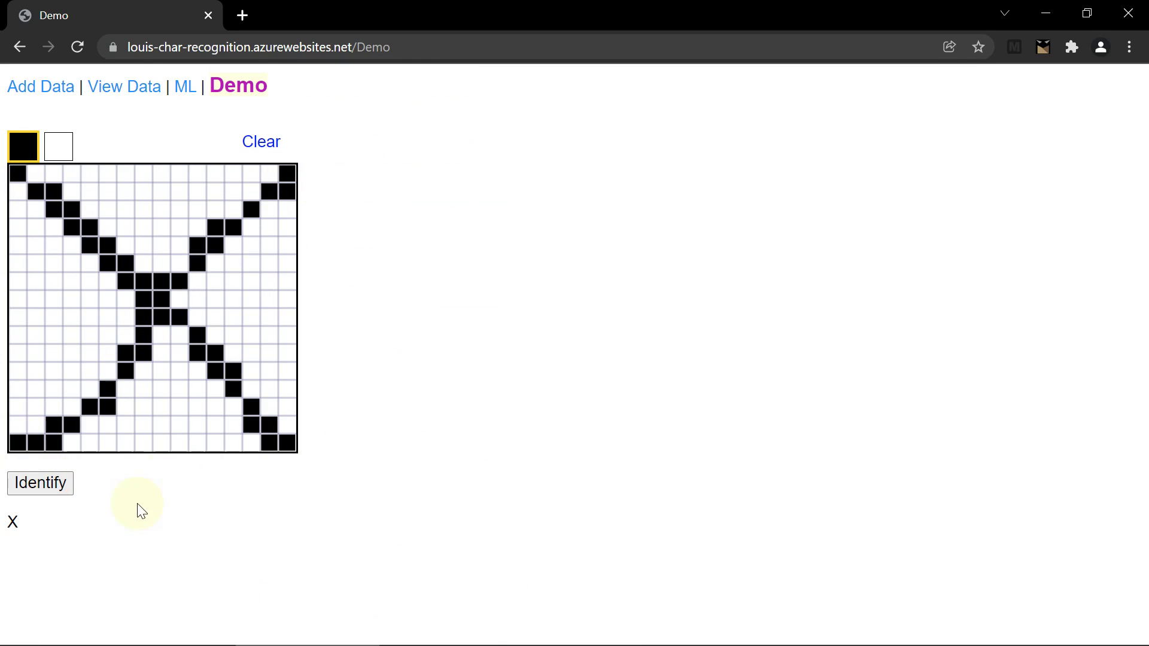
Step: Clear the grid, sketch a small X cell by cell, then clear and return to ML results
{"action": "left_click", "coordinate": [250, 149]}
{"action": "left_click", "coordinate": [90, 245]}
{"action": "left_click", "coordinate": [109, 279]}
{"action": "left_click", "coordinate": [58, 147]}
{"action": "left_click", "coordinate": [108, 280]}
{"action": "left_click", "coordinate": [24, 149]}
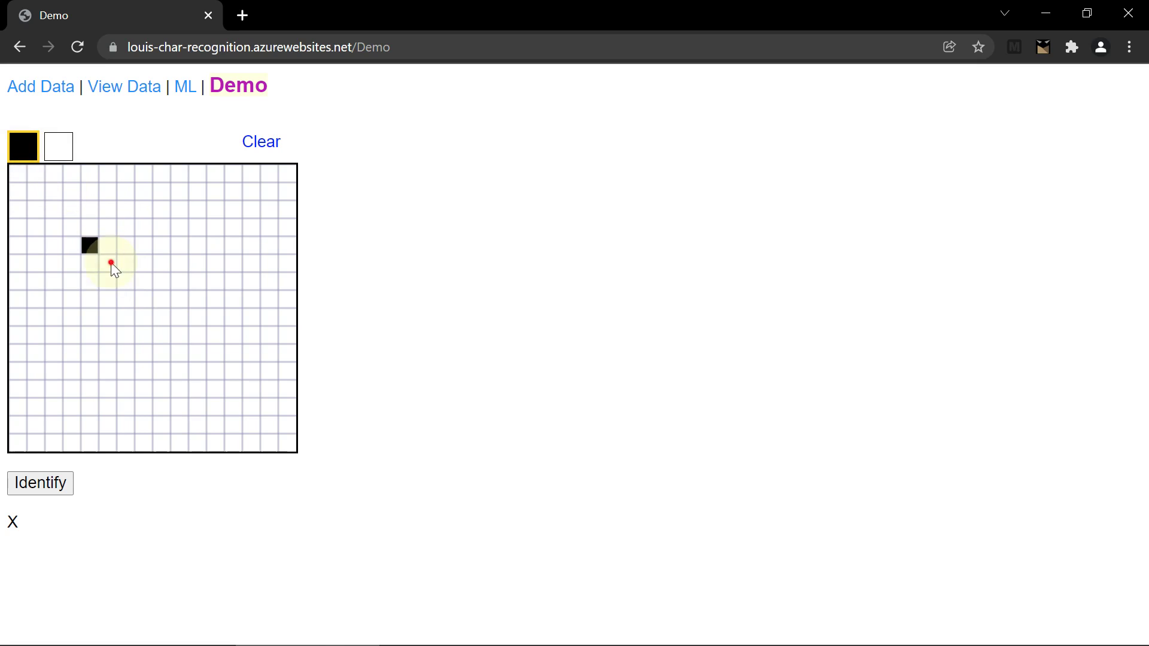
{"action": "left_click", "coordinate": [143, 300]}
{"action": "left_click", "coordinate": [156, 242]}
{"action": "left_click", "coordinate": [162, 318]}
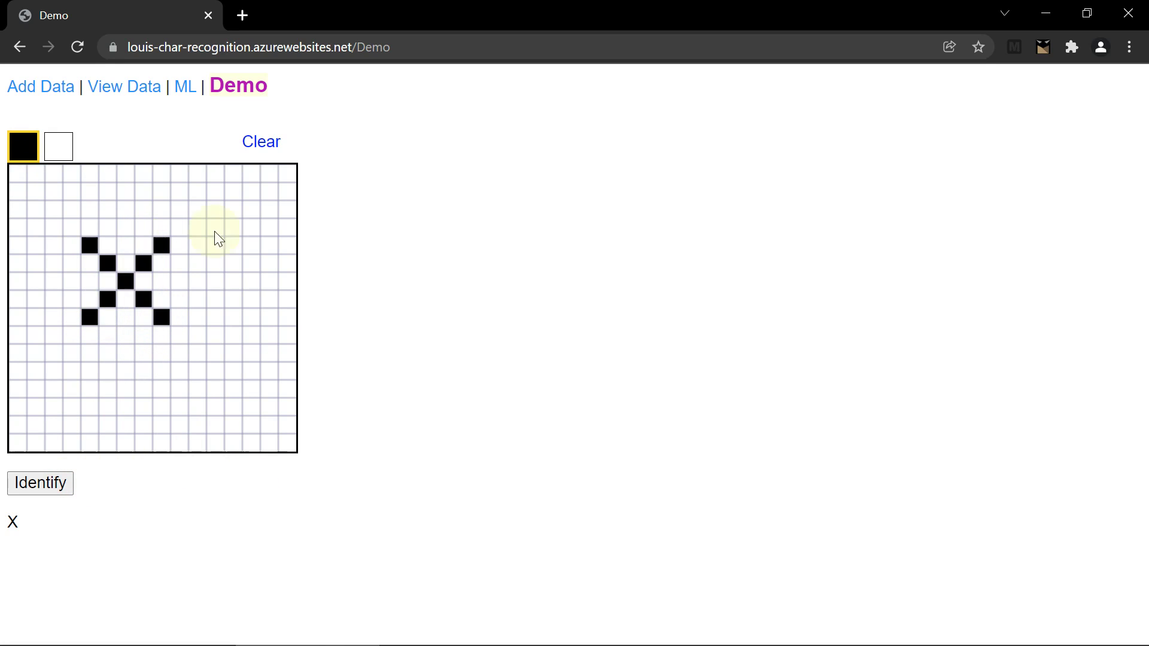
{"action": "left_click", "coordinate": [249, 142]}
{"action": "left_click", "coordinate": [185, 86]}
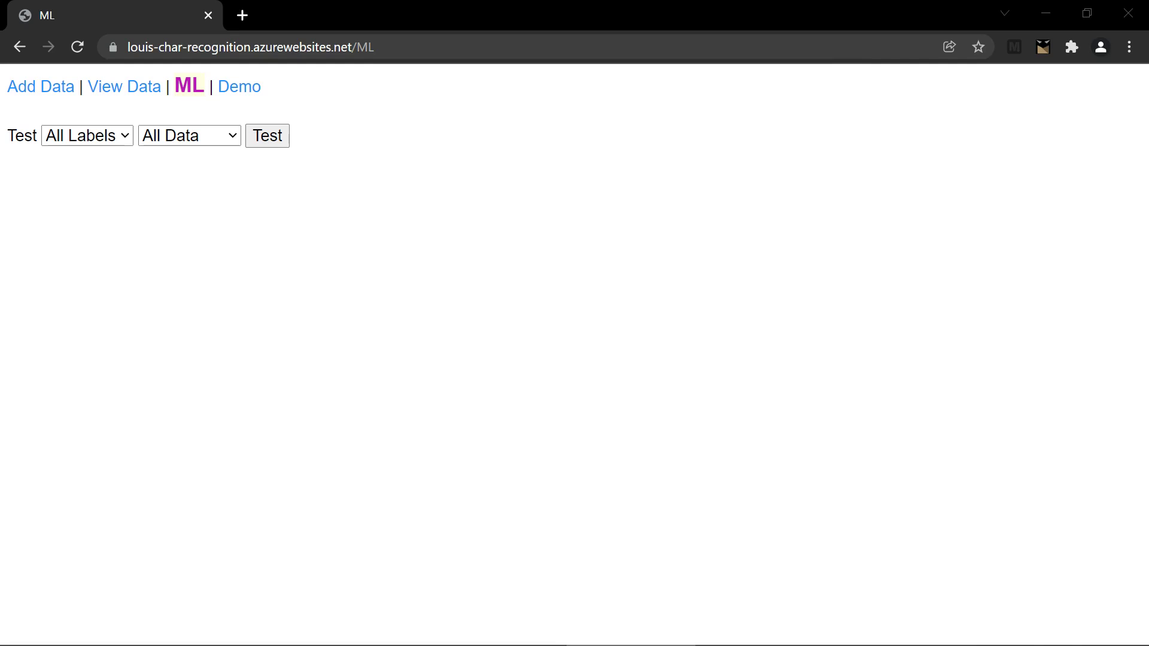
Step: Rerun the test, retrain the recognizer, and point out digit 1's 3 templates
{"action": "left_click", "coordinate": [418, 321]}
{"action": "left_click", "coordinate": [268, 137]}
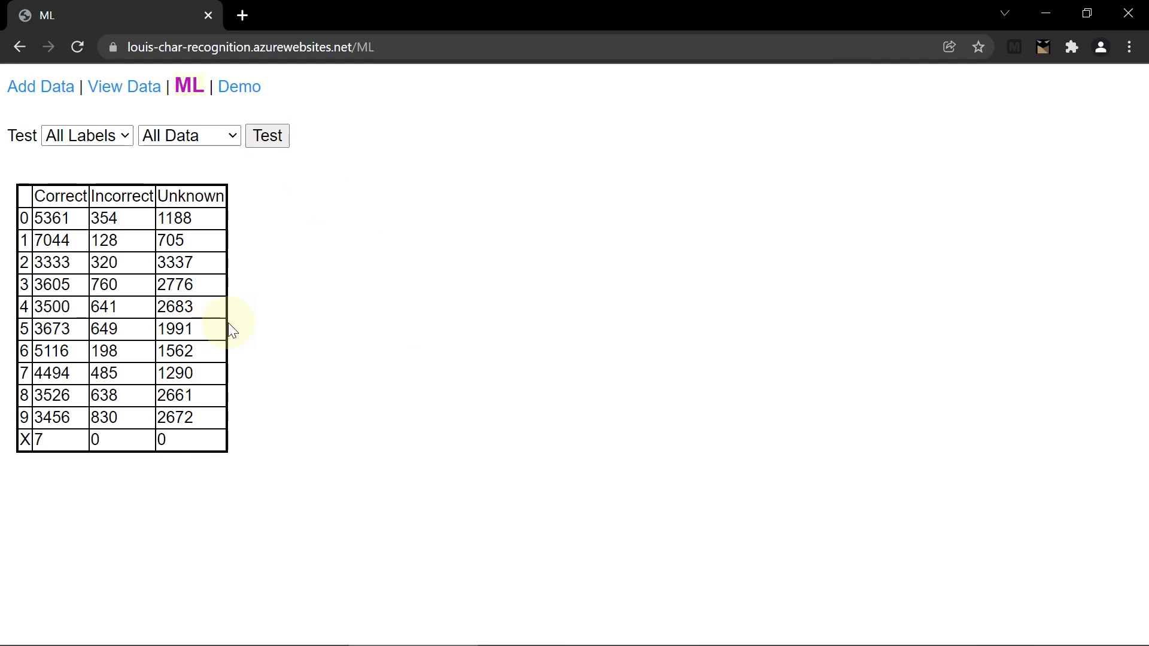
{"action": "scroll", "coordinate": [232, 331], "scroll_direction": "down", "scroll_amount": 2}
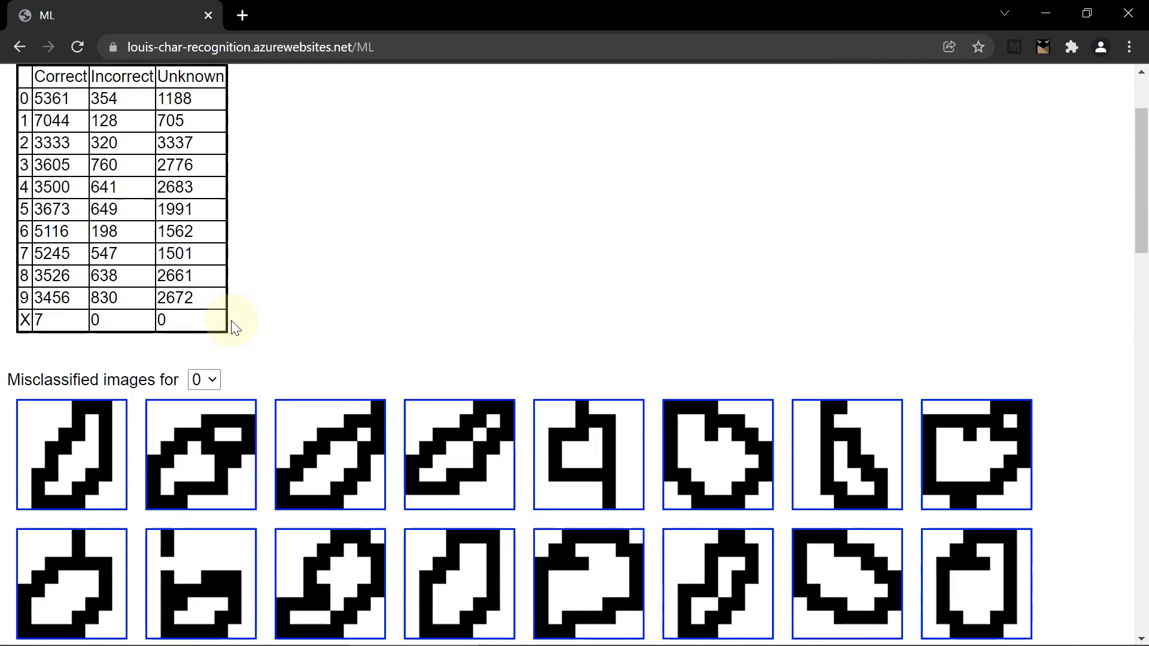
{"action": "scroll", "coordinate": [227, 315], "scroll_direction": "down", "scroll_amount": 20}
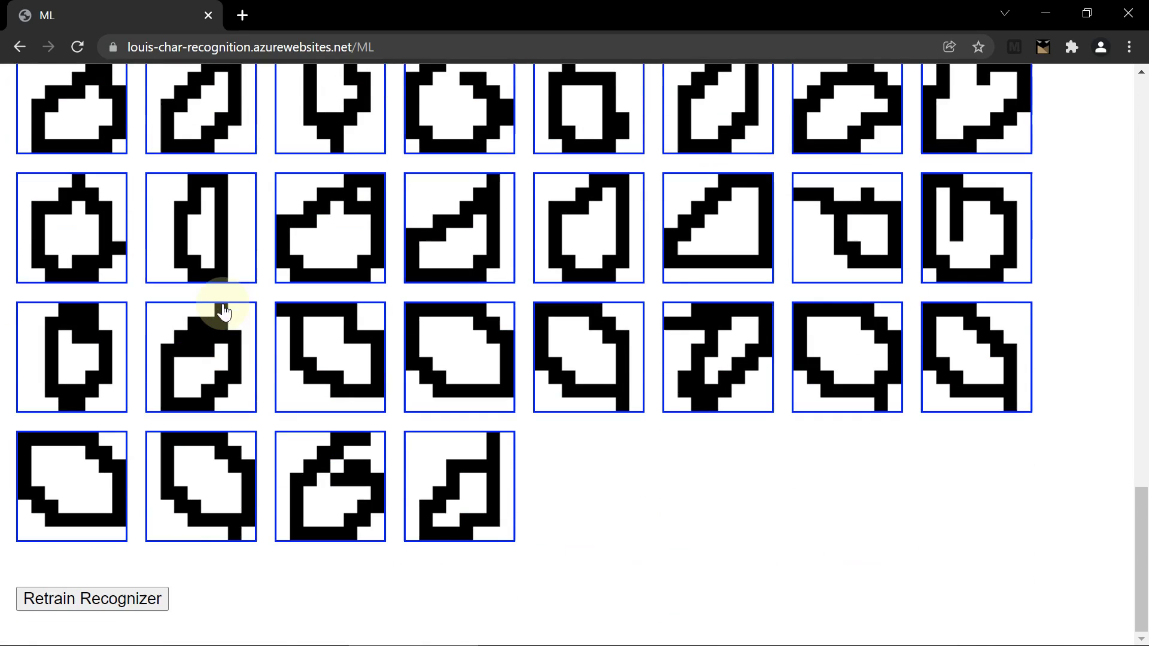
{"action": "left_click", "coordinate": [150, 599]}
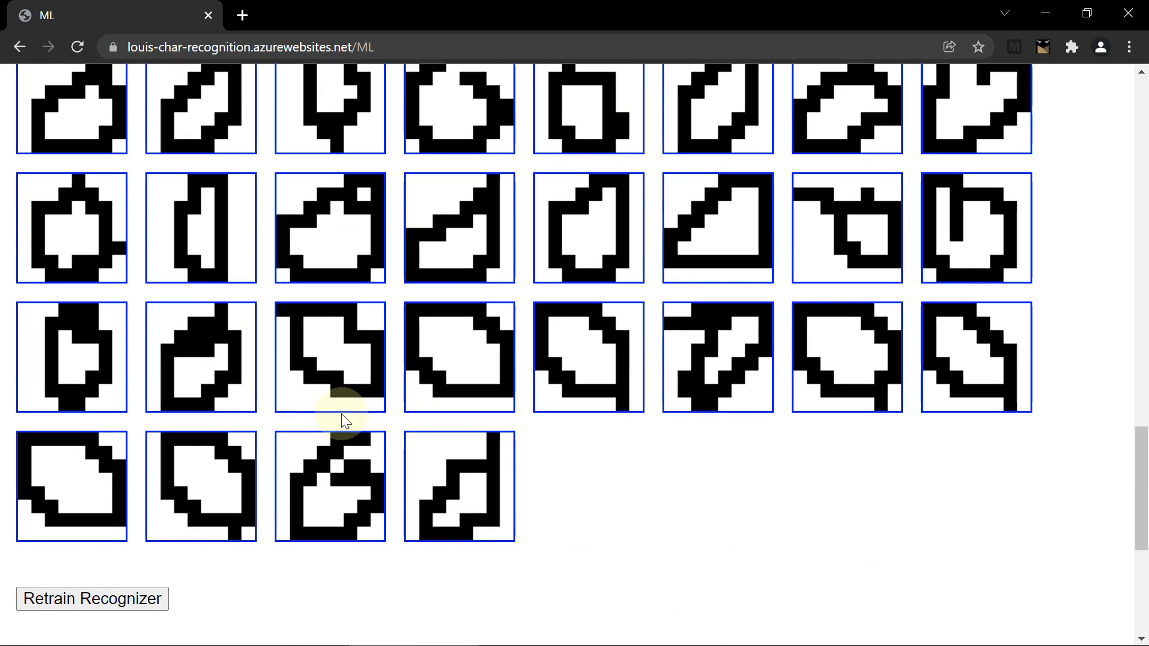
{"action": "scroll", "coordinate": [336, 420], "scroll_direction": "down", "scroll_amount": 6}
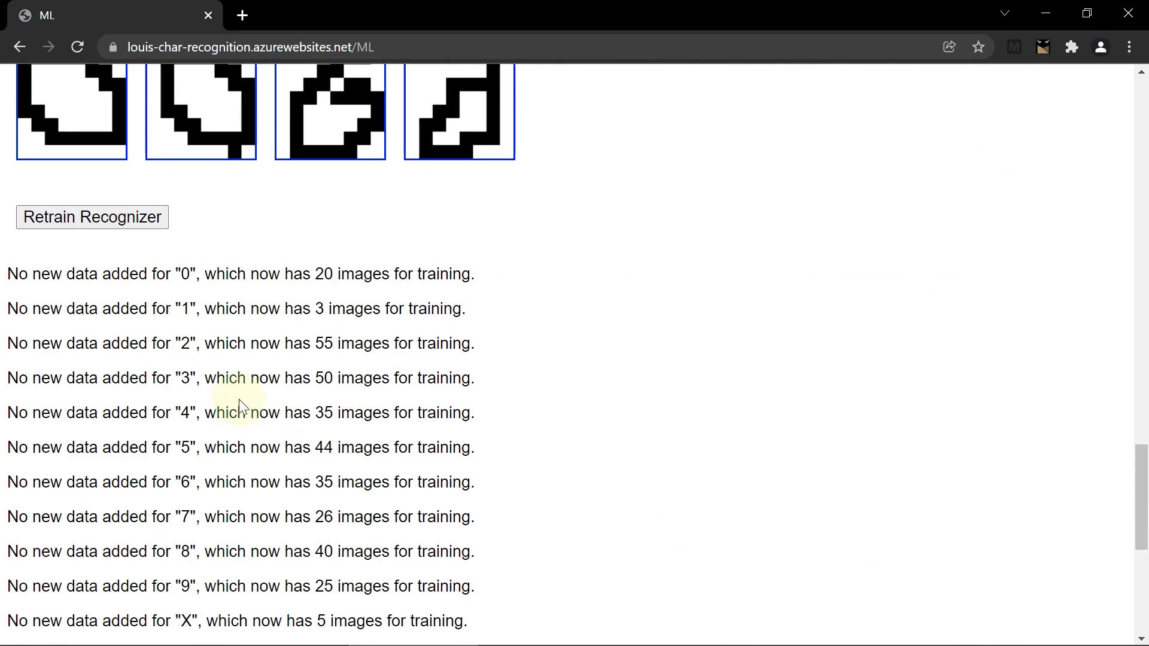
{"action": "scroll", "coordinate": [330, 430], "scroll_direction": "down", "scroll_amount": 7}
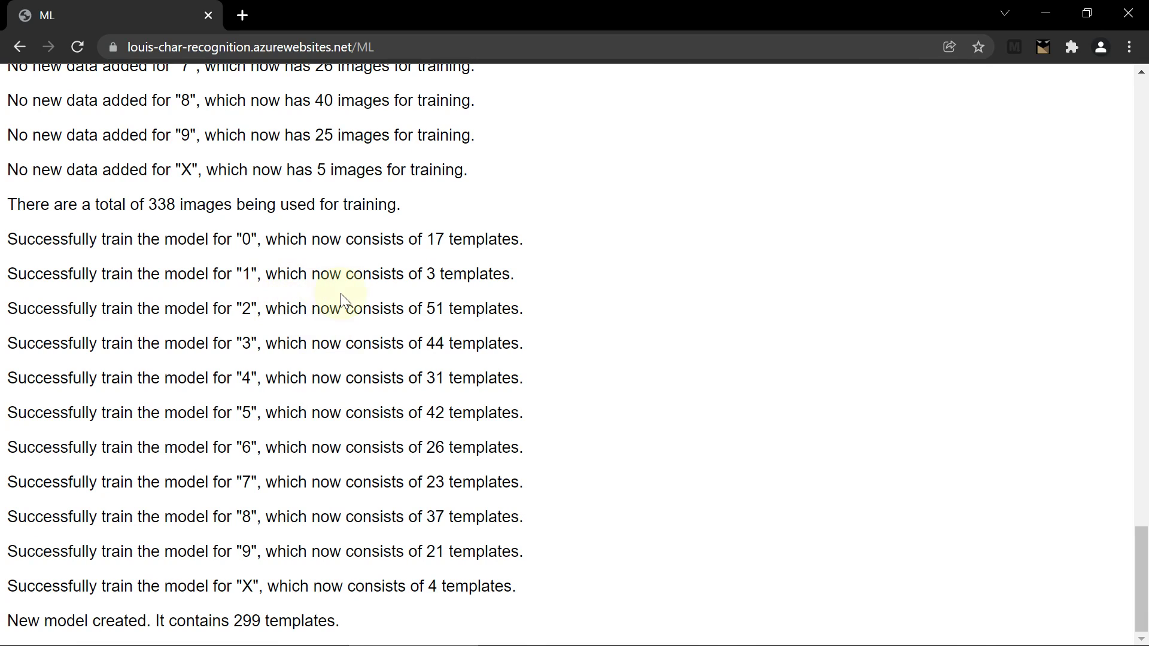
{"action": "left_click_drag", "start_coordinate": [509, 288], "coordinate": [60, 276]}
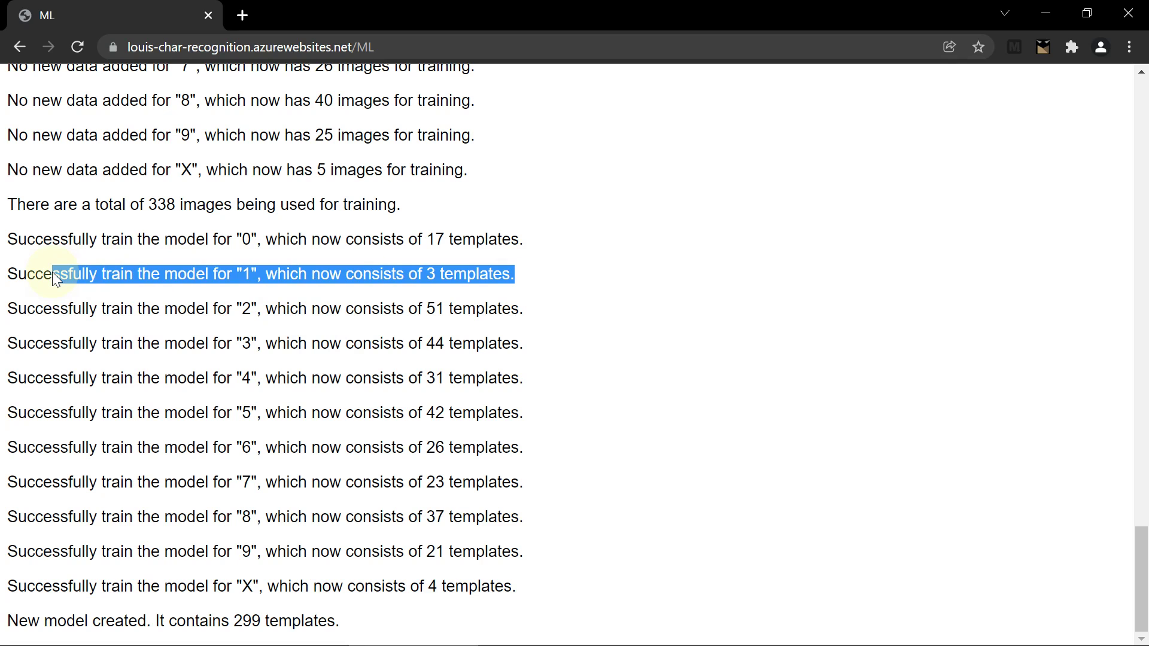
{"action": "left_click_drag", "start_coordinate": [52, 272], "coordinate": [250, 273]}
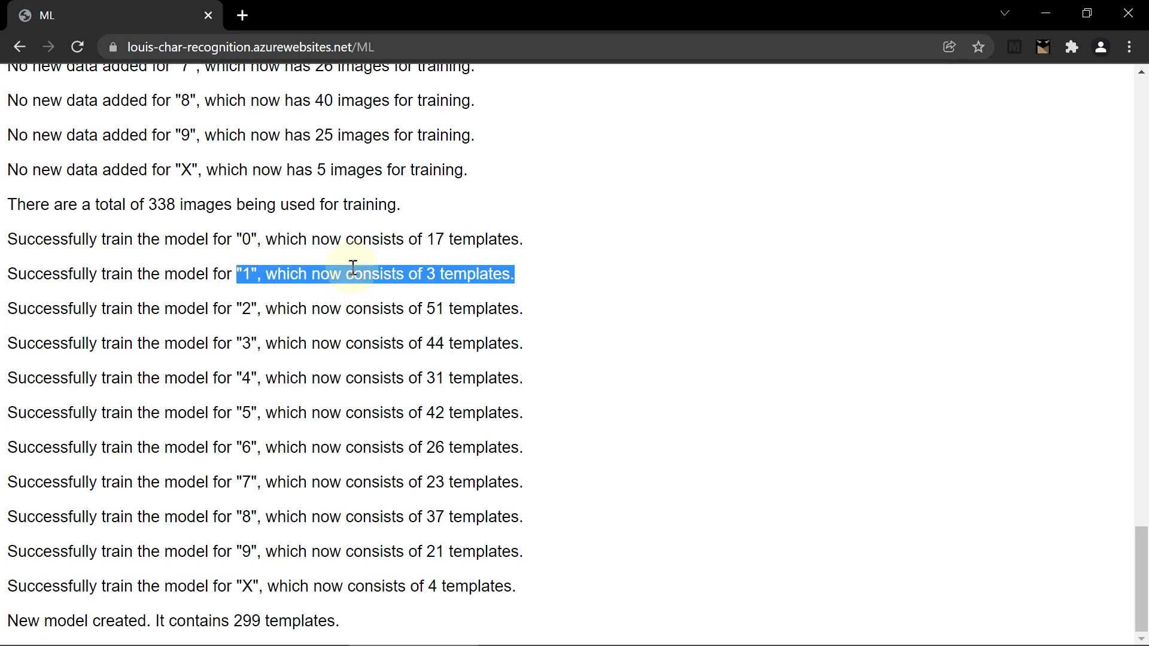
Step: Show misclassified images for X and highlight digit 1's 7044 correct count
{"action": "left_click", "coordinate": [419, 274]}
{"action": "scroll", "coordinate": [428, 270], "scroll_direction": "up", "scroll_amount": 15}
{"action": "scroll", "coordinate": [428, 272], "scroll_direction": "up", "scroll_amount": 10}
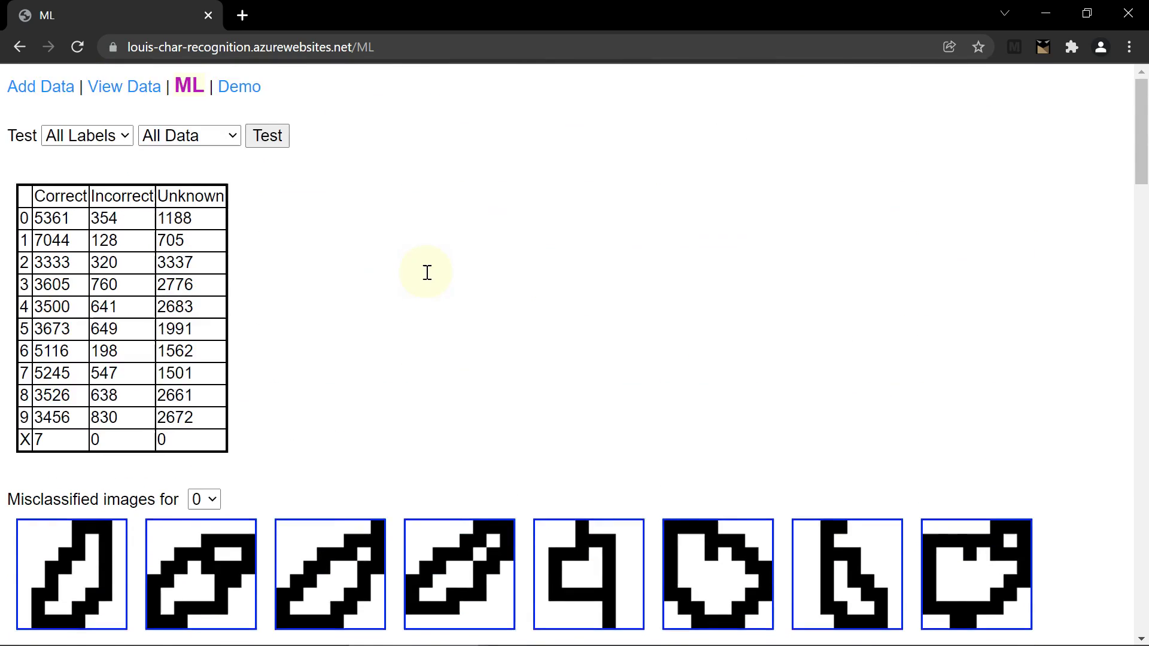
{"action": "scroll", "coordinate": [269, 270], "scroll_direction": "down", "scroll_amount": 5}
{"action": "left_click", "coordinate": [201, 260]}
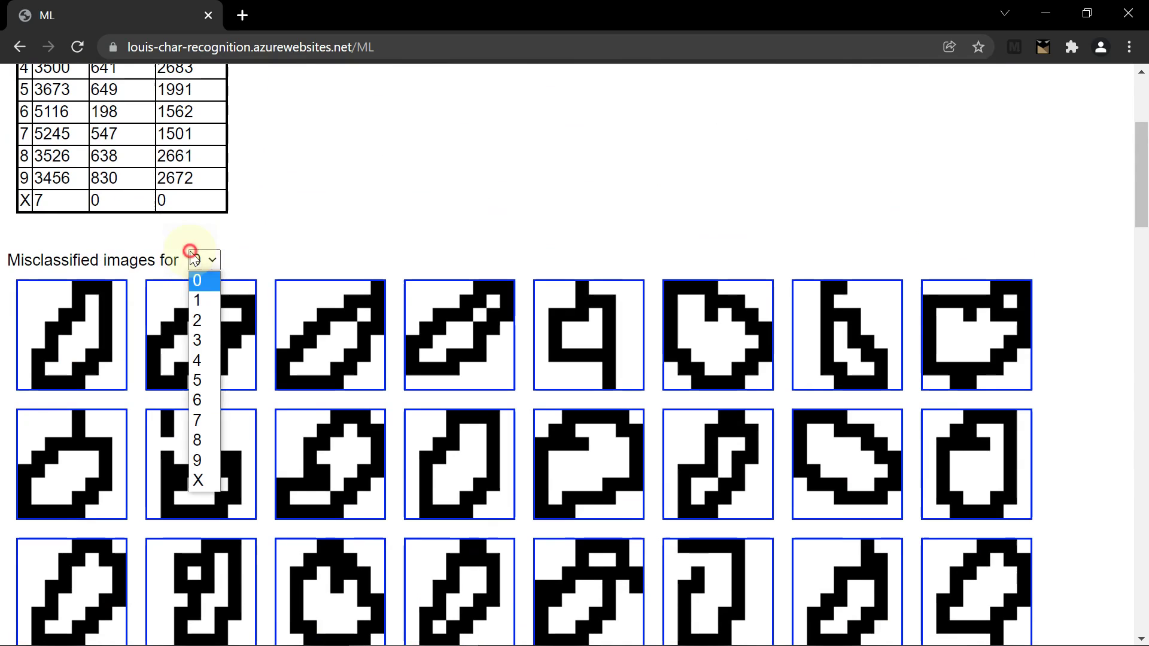
{"action": "left_click", "coordinate": [196, 479]}
{"action": "scroll", "coordinate": [323, 264], "scroll_direction": "up", "scroll_amount": 4}
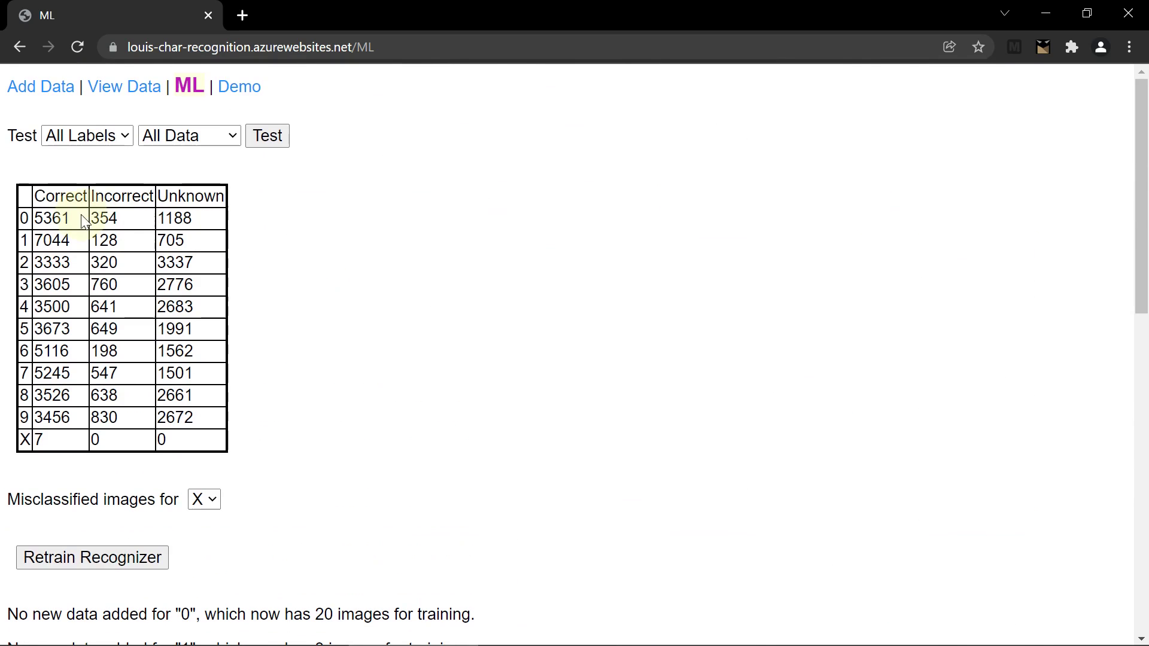
{"action": "left_click", "coordinate": [73, 240]}
{"action": "left_click_drag", "start_coordinate": [74, 242], "coordinate": [38, 240]}
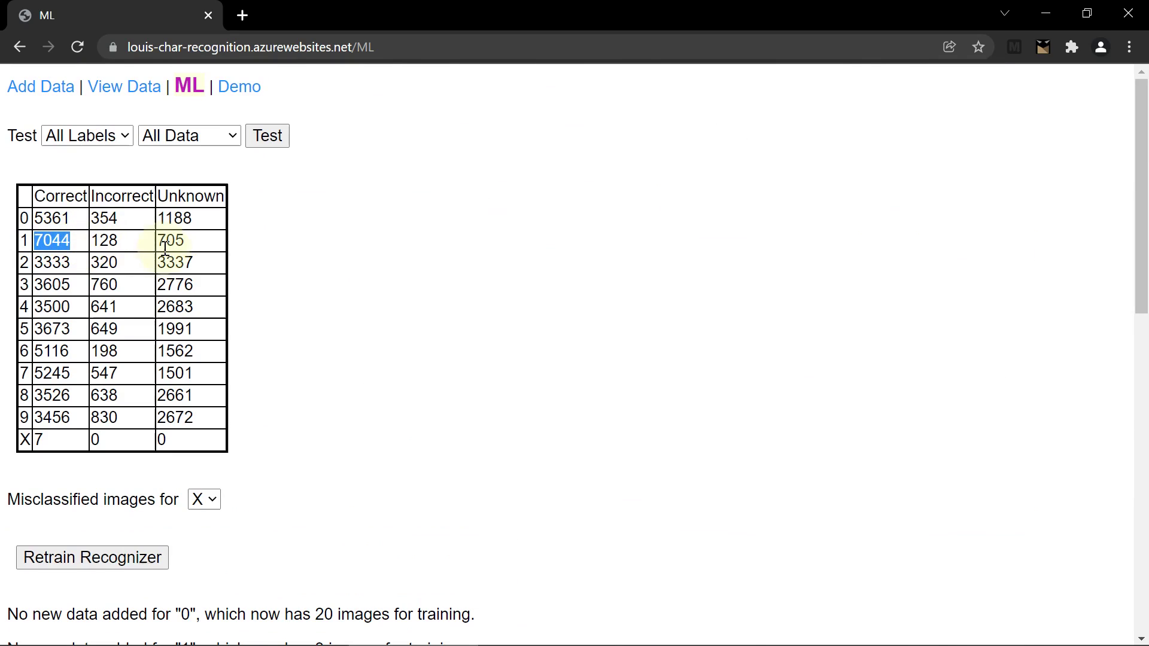
Step: Highlight digit 7's 5245 correct and 23 templates, digit 2's 320 incorrect and 51 templates, digit 1's 3 templates
{"action": "scroll", "coordinate": [287, 323], "scroll_direction": "down", "scroll_amount": 4}
{"action": "scroll", "coordinate": [292, 327], "scroll_direction": "down", "scroll_amount": 2}
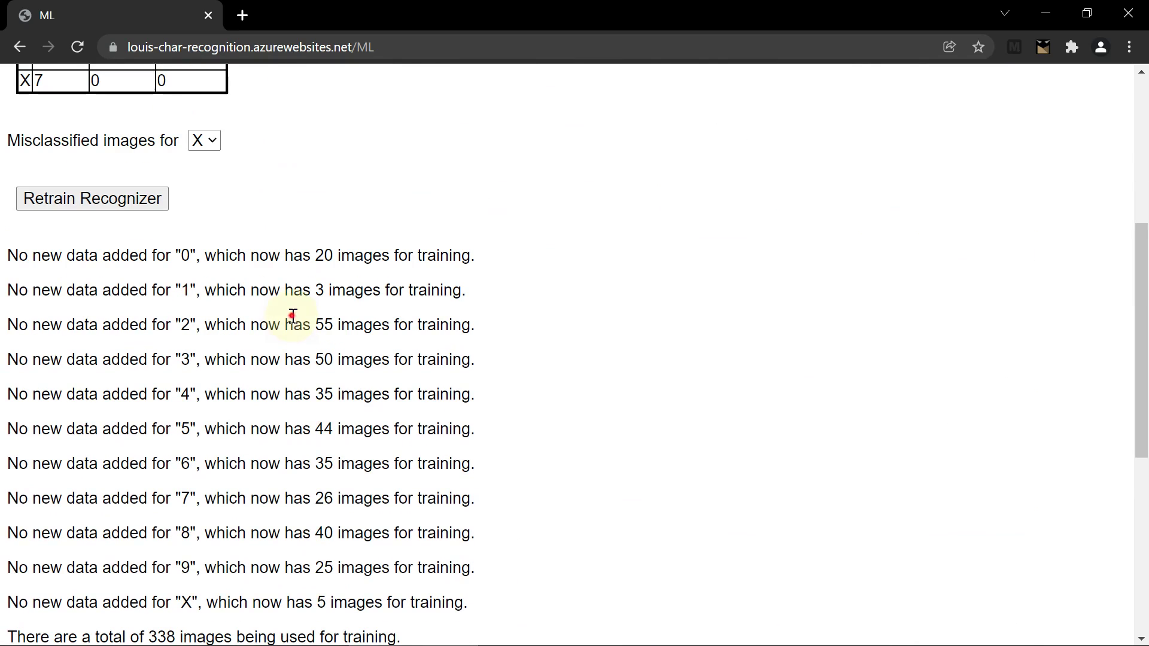
{"action": "scroll", "coordinate": [237, 315], "scroll_direction": "up", "scroll_amount": 4}
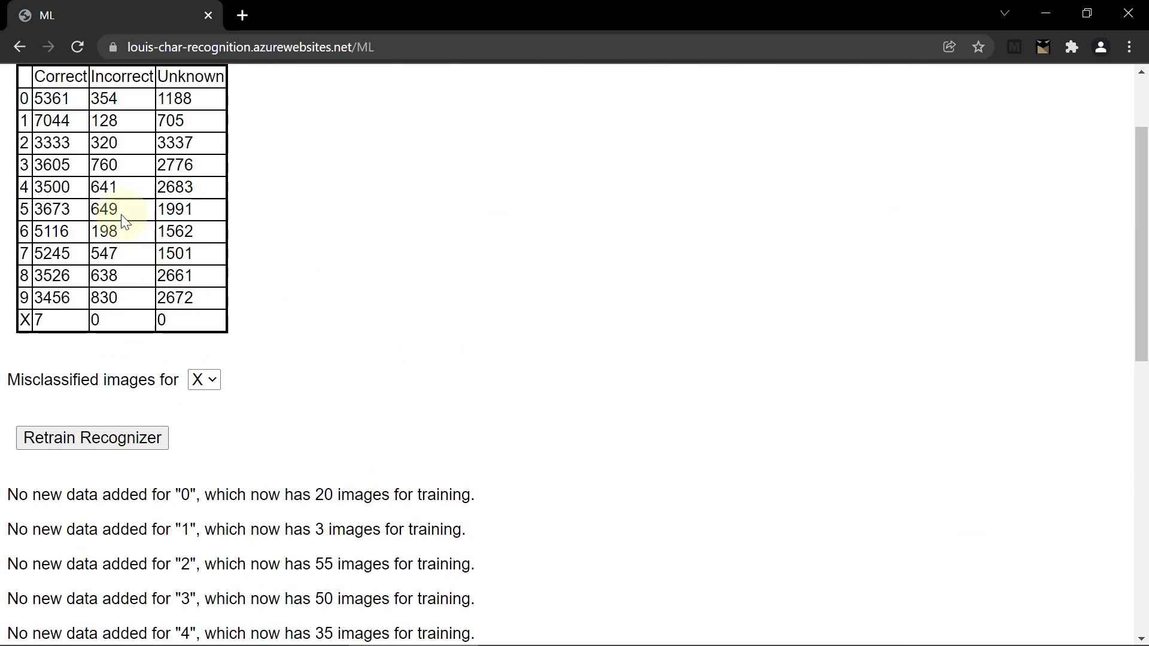
{"action": "left_click_drag", "start_coordinate": [71, 254], "coordinate": [33, 253]}
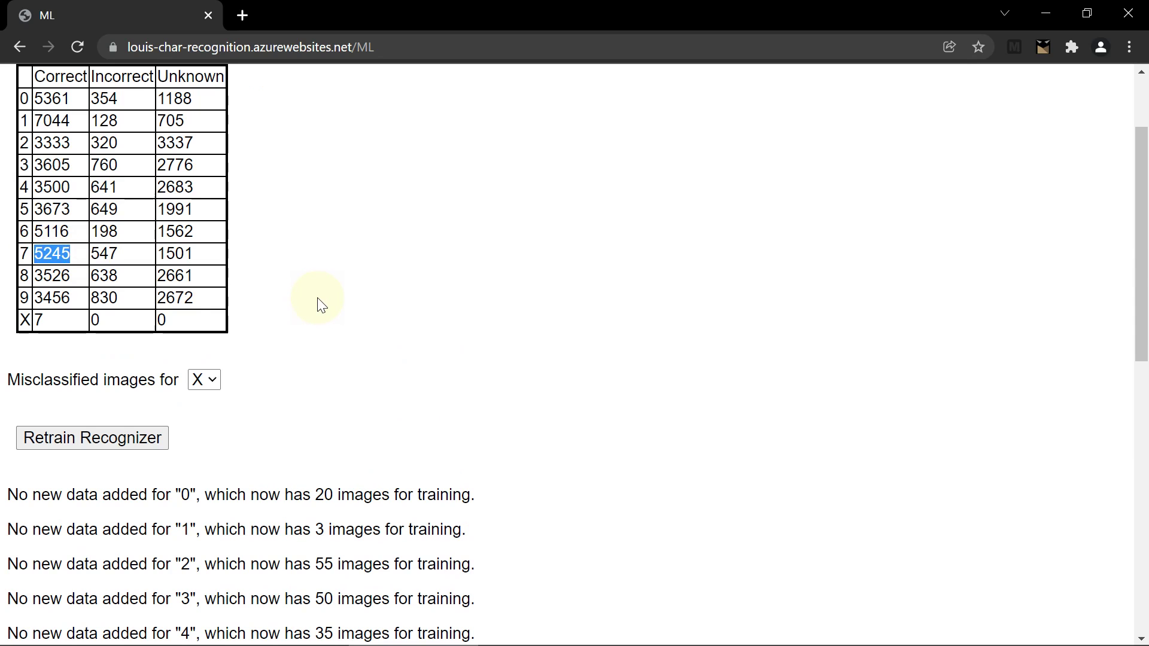
{"action": "scroll", "coordinate": [322, 305], "scroll_direction": "down", "scroll_amount": 6}
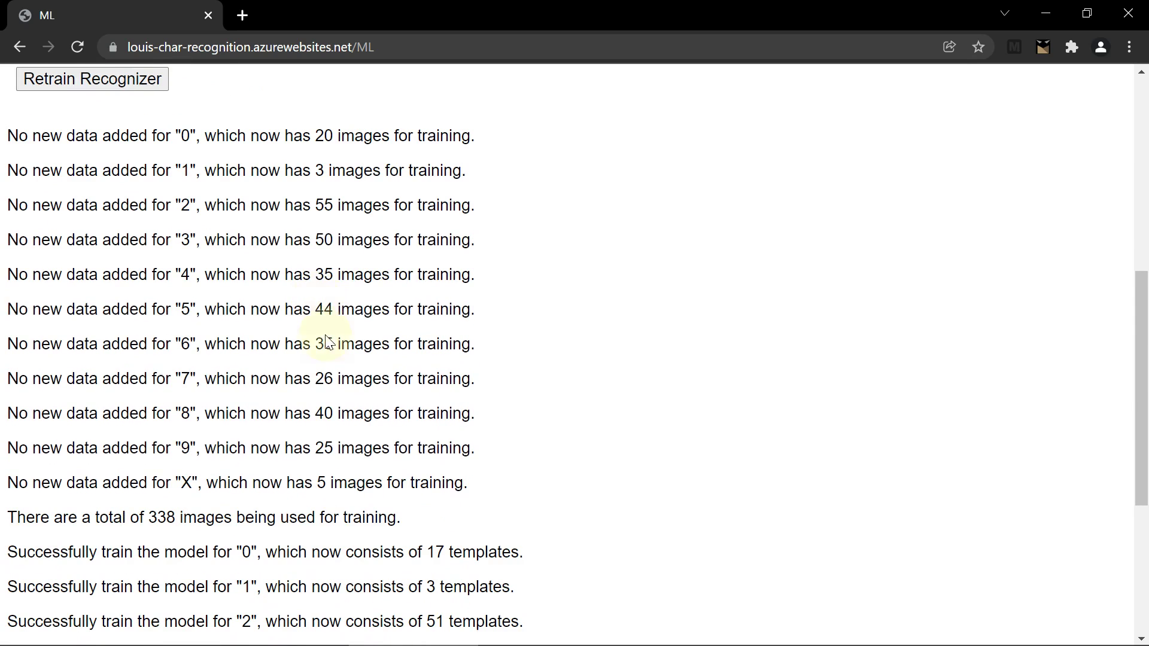
{"action": "scroll", "coordinate": [341, 376], "scroll_direction": "down", "scroll_amount": 5}
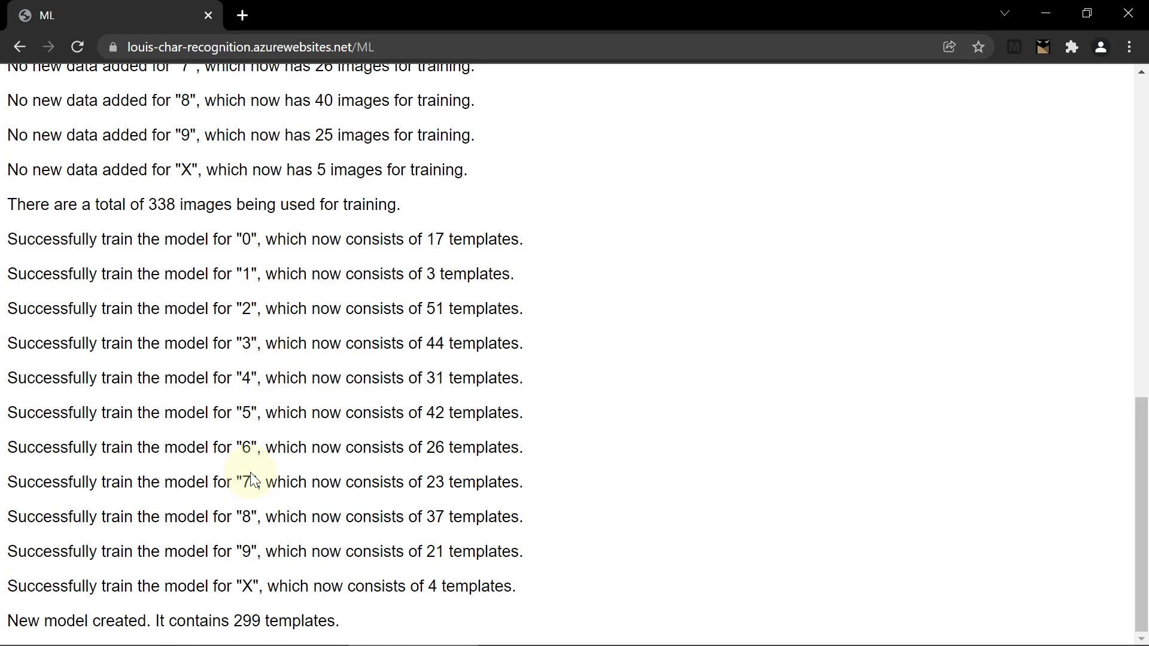
{"action": "left_click_drag", "start_coordinate": [243, 482], "coordinate": [526, 481]}
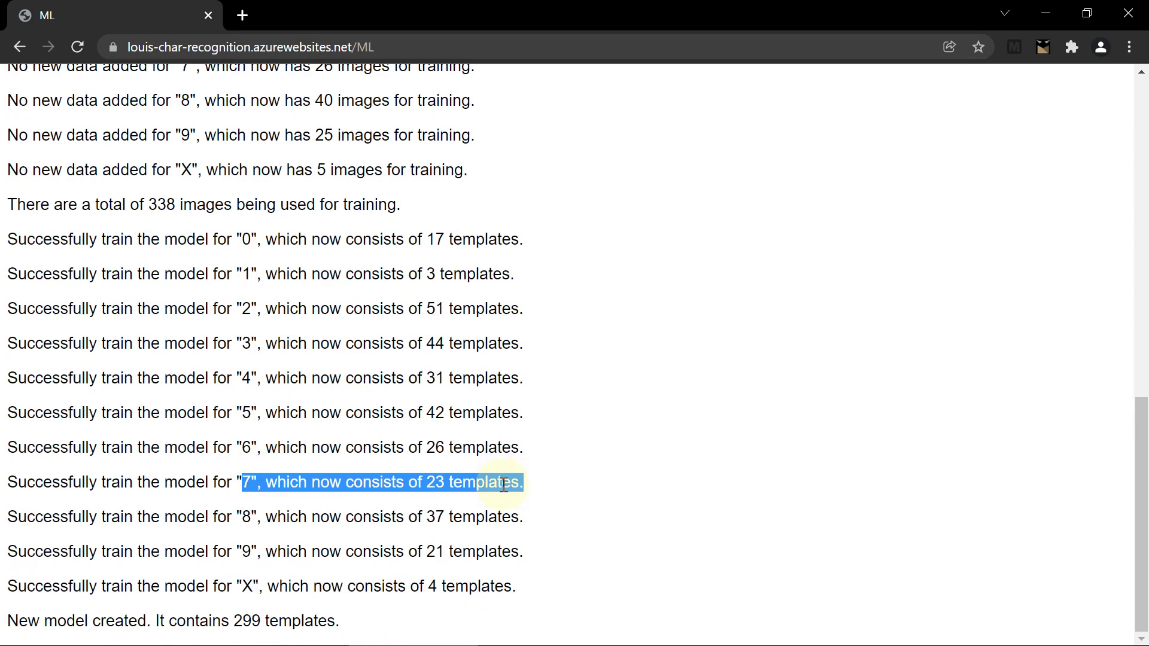
{"action": "scroll", "coordinate": [502, 482], "scroll_direction": "up", "scroll_amount": 15}
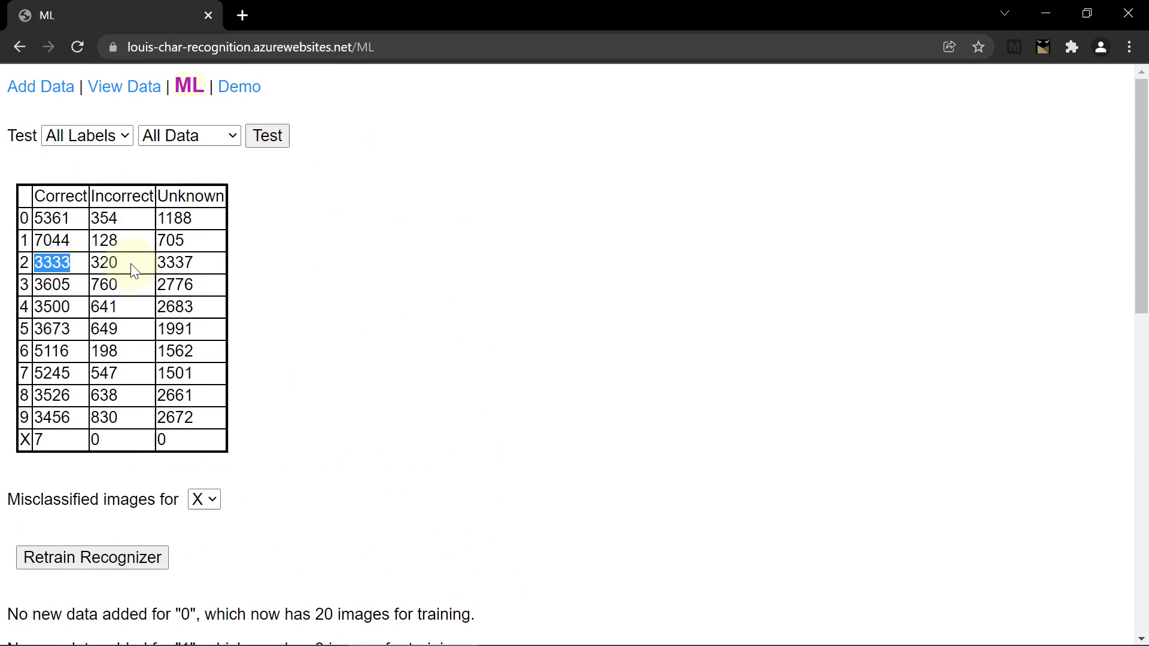
{"action": "double_click", "coordinate": [115, 263]}
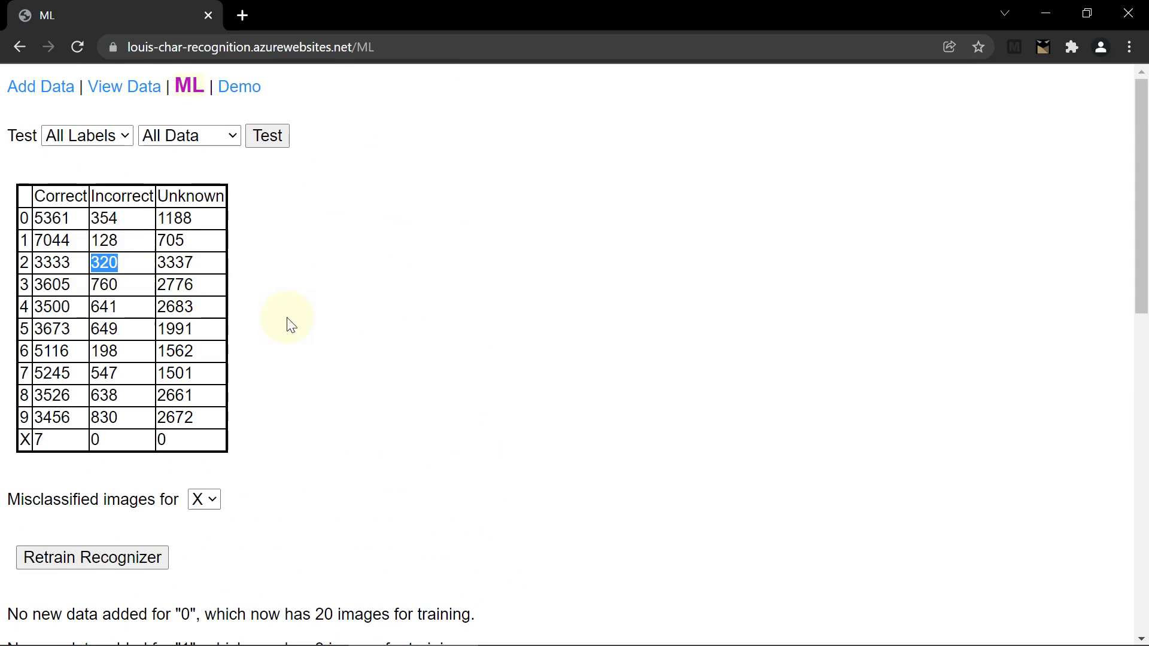
{"action": "scroll", "coordinate": [379, 354], "scroll_direction": "down", "scroll_amount": 13}
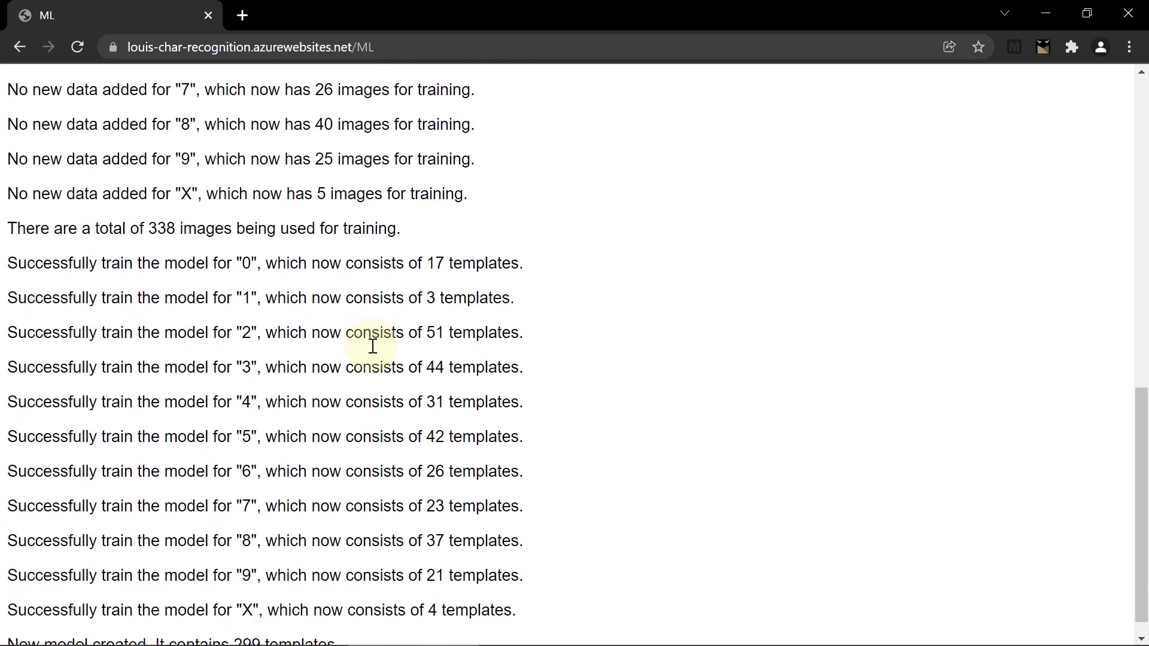
{"action": "left_click_drag", "start_coordinate": [426, 308], "coordinate": [517, 312]}
{"action": "left_click_drag", "start_coordinate": [423, 274], "coordinate": [514, 278]}
{"action": "left_click_drag", "start_coordinate": [417, 482], "coordinate": [510, 483]}
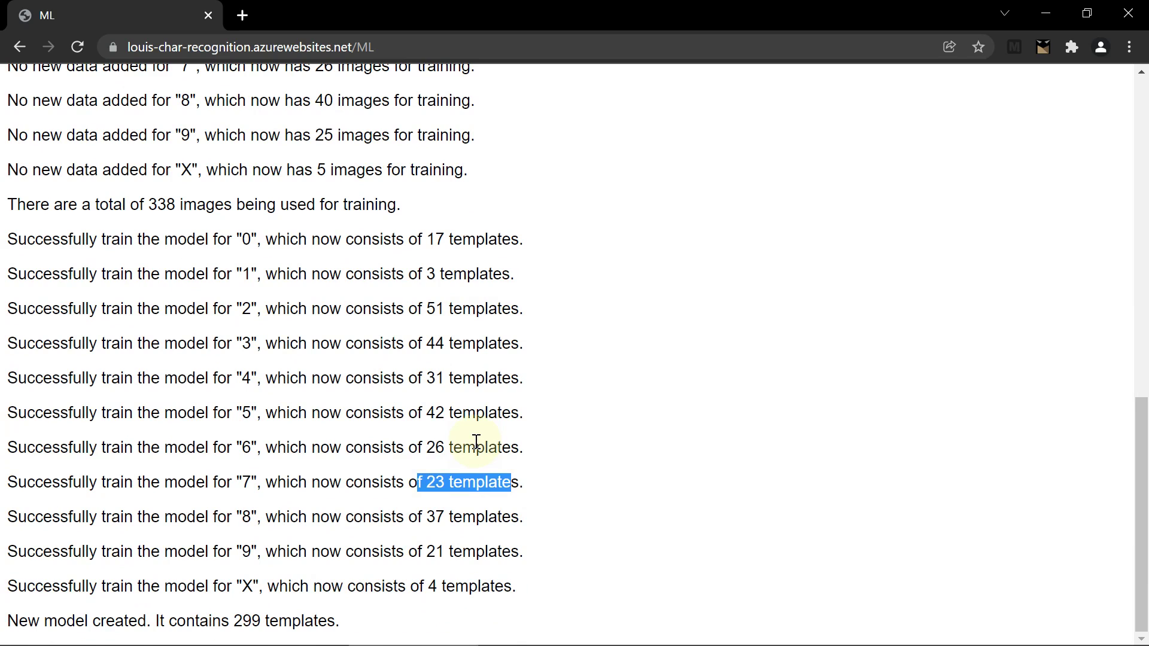
{"action": "scroll", "coordinate": [476, 441], "scroll_direction": "up", "scroll_amount": 10}
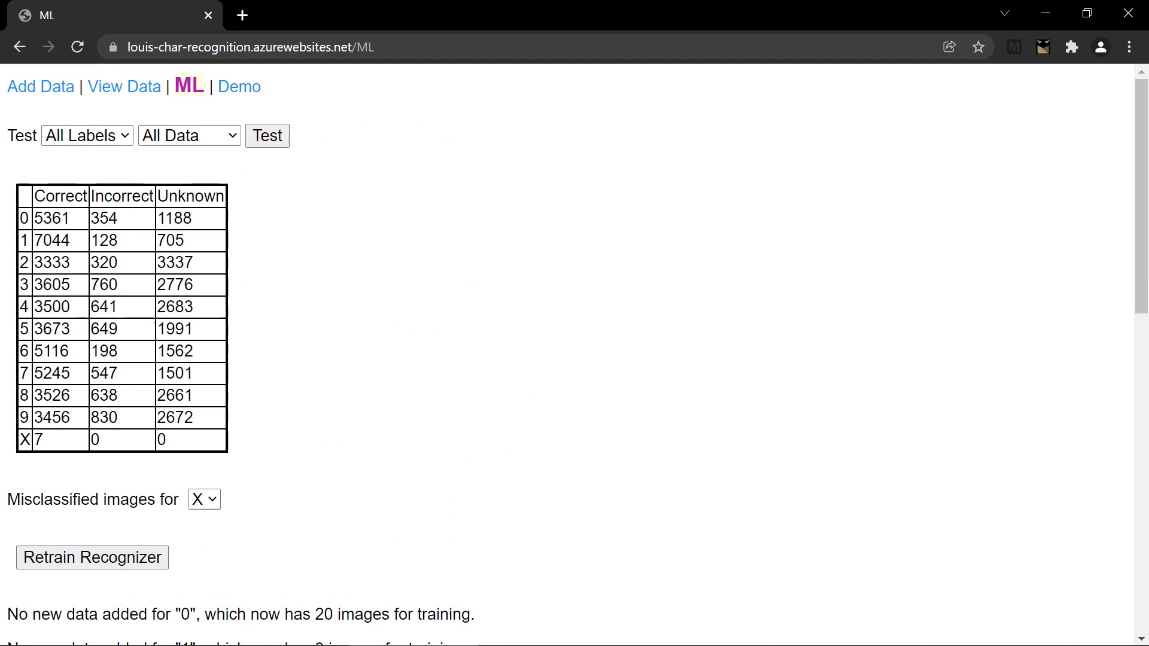
Step: Switch to the console app, pointing out the Test model option and digit 9's correct/incorrect counts
{"action": "key", "text": "alt+Tab"}
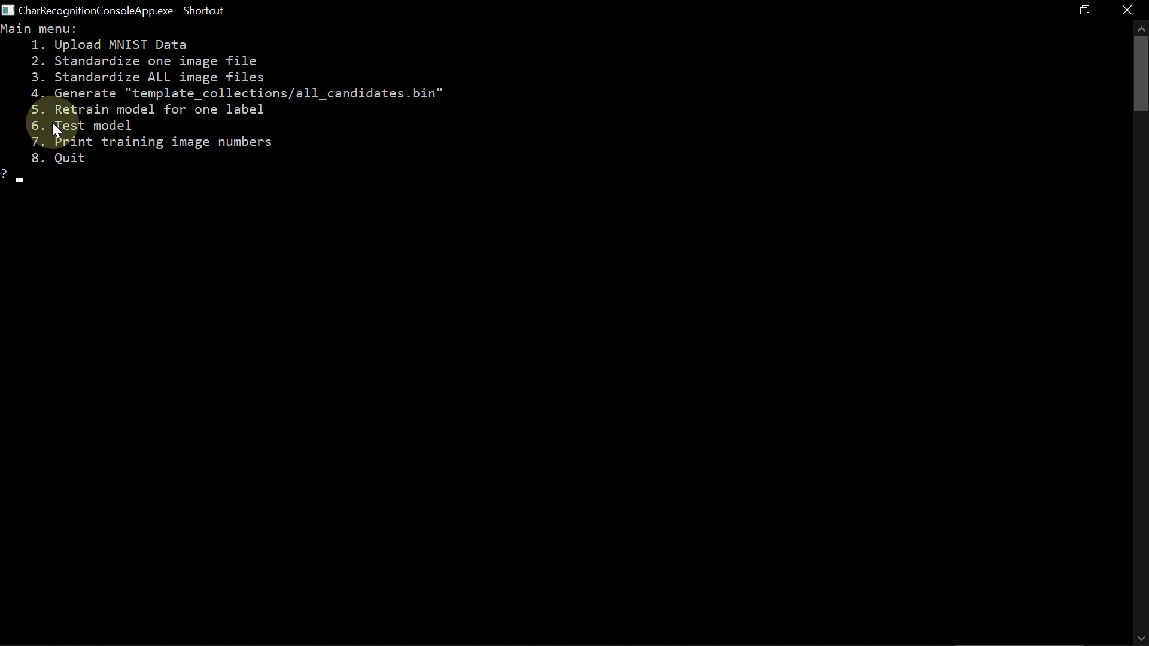
{"action": "left_click_drag", "start_coordinate": [52, 123], "coordinate": [178, 121]}
{"action": "left_click", "coordinate": [91, 179]}
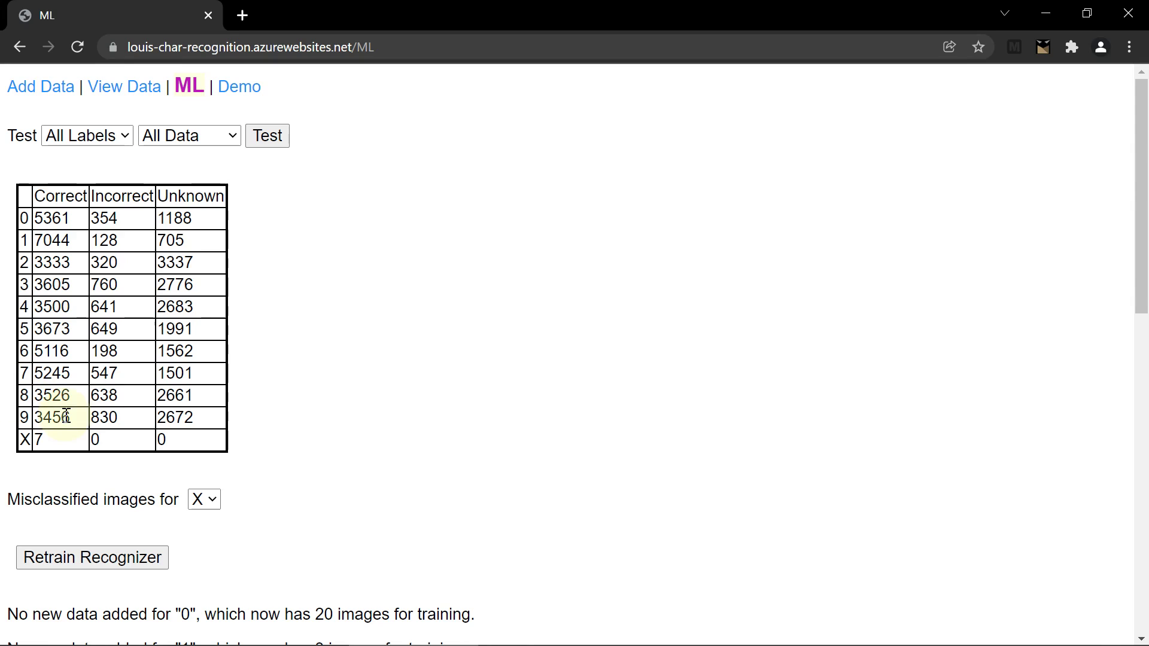
{"action": "left_click_drag", "start_coordinate": [66, 415], "coordinate": [98, 419]}
{"action": "left_click", "coordinate": [98, 418]}
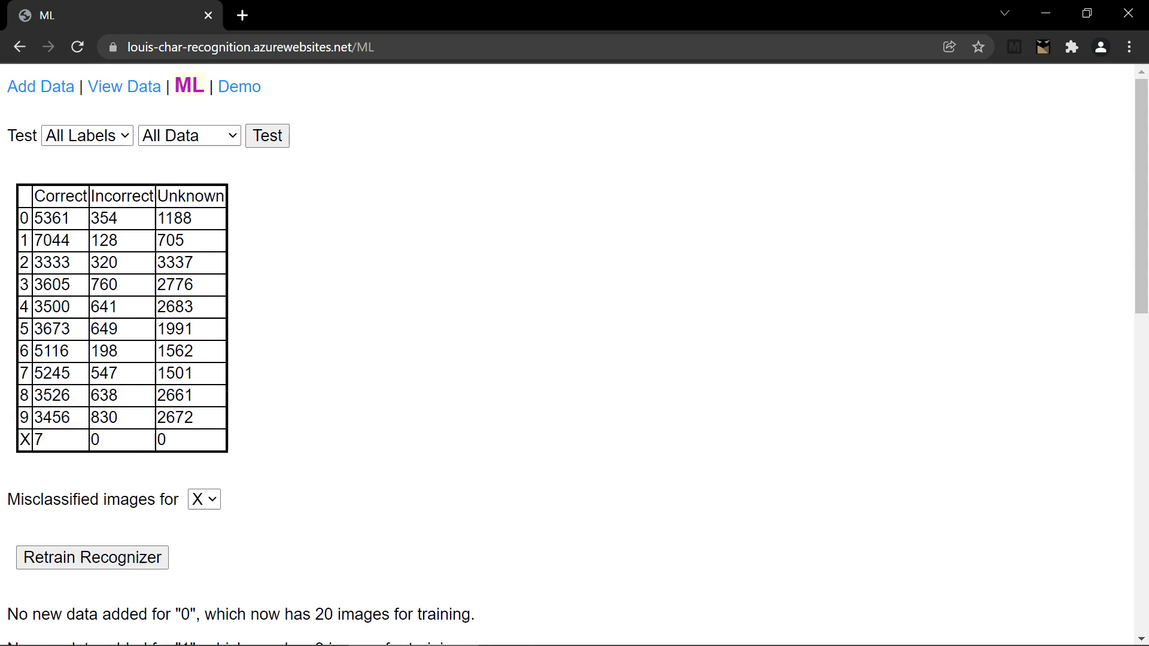
{"action": "key", "text": "alt+Tab"}
{"action": "left_click", "coordinate": [282, 342]}
Step: Test the model (option 6) on label 9, files 0 through 200
{"action": "type", "text": "6"}
{"action": "key", "text": "Return"}
{"action": "type", "text": "9"}
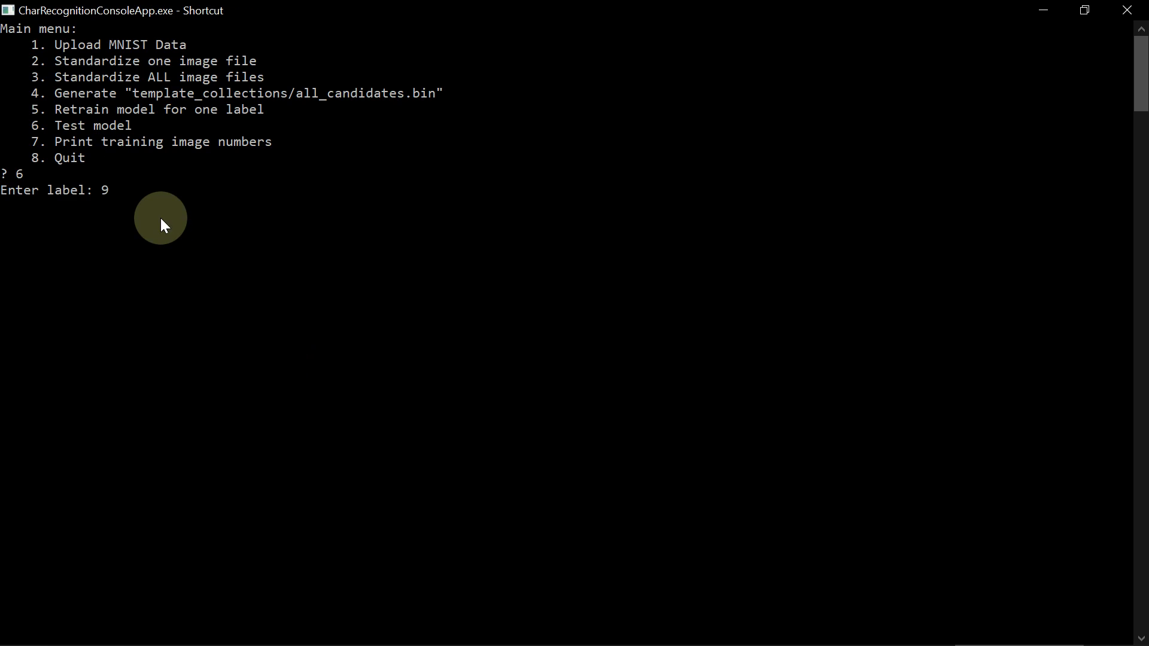
{"action": "key", "text": "Return"}
{"action": "type", "text": "0"}
{"action": "key", "text": "Return"}
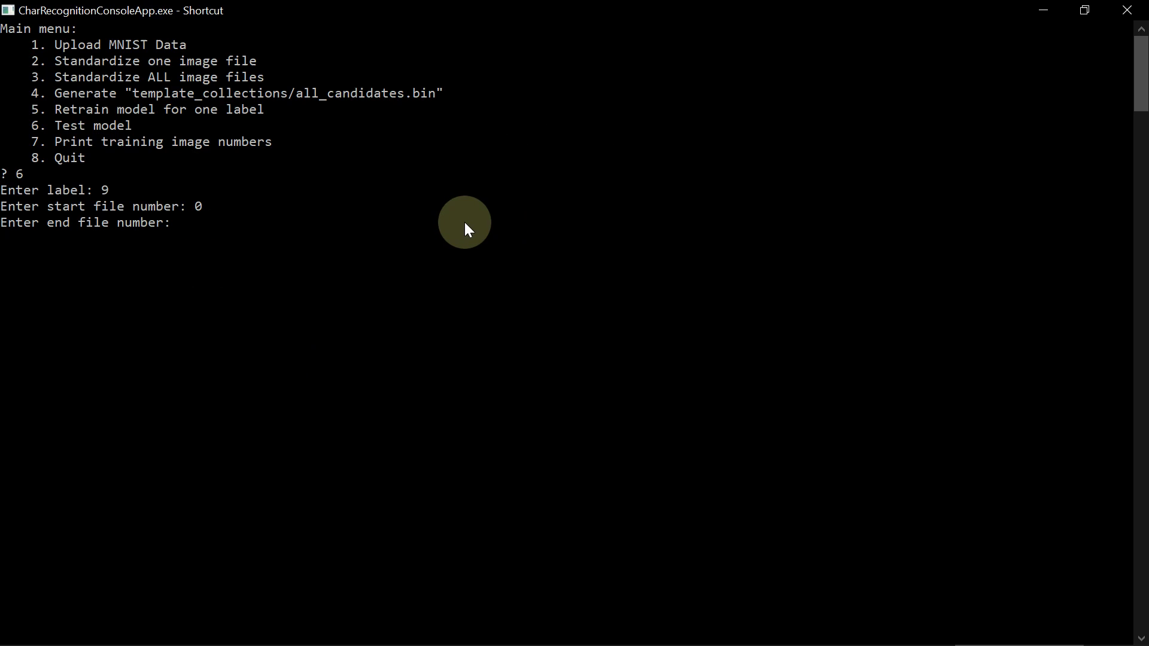
{"action": "type", "text": "200"}
{"action": "key", "text": "Return"}
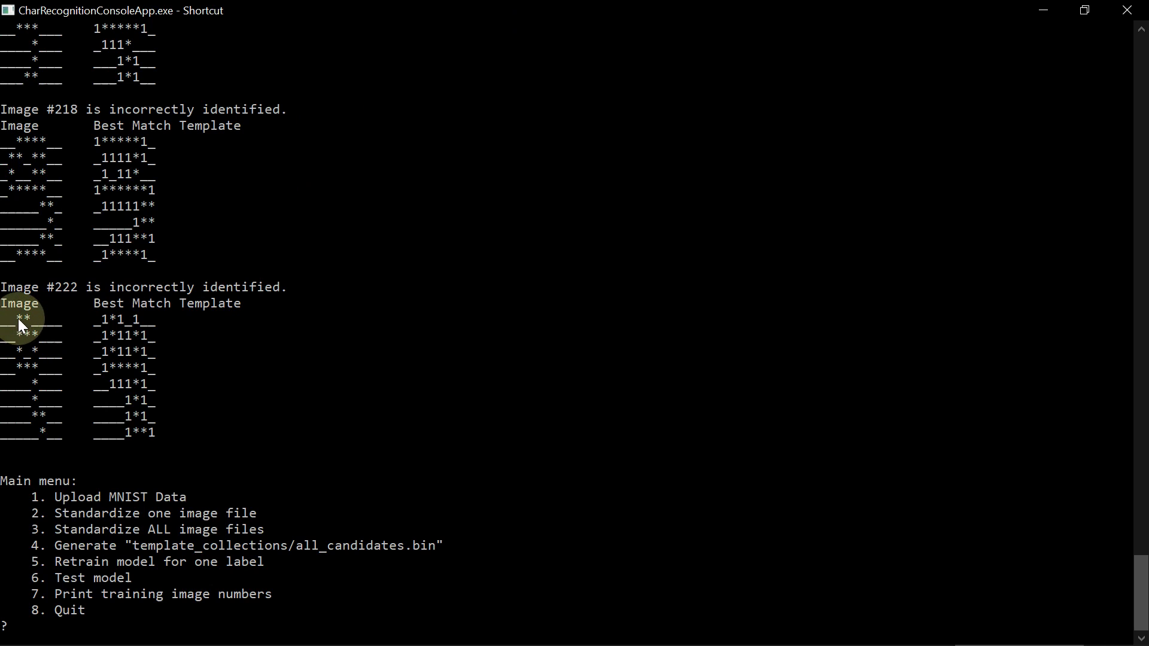
Step: Mark the pixels where image #222 differs from its best-match template in row two
{"action": "left_click_drag", "start_coordinate": [17, 320], "coordinate": [26, 320]}
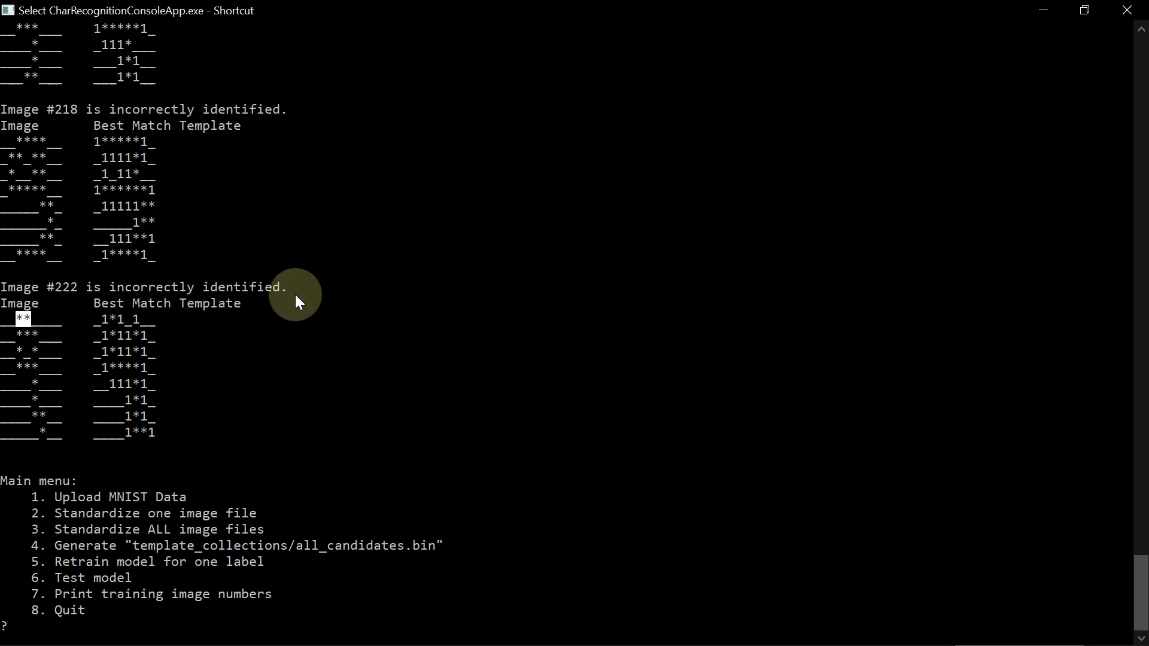
{"action": "left_click", "coordinate": [61, 335]}
{"action": "left_click", "coordinate": [224, 362]}
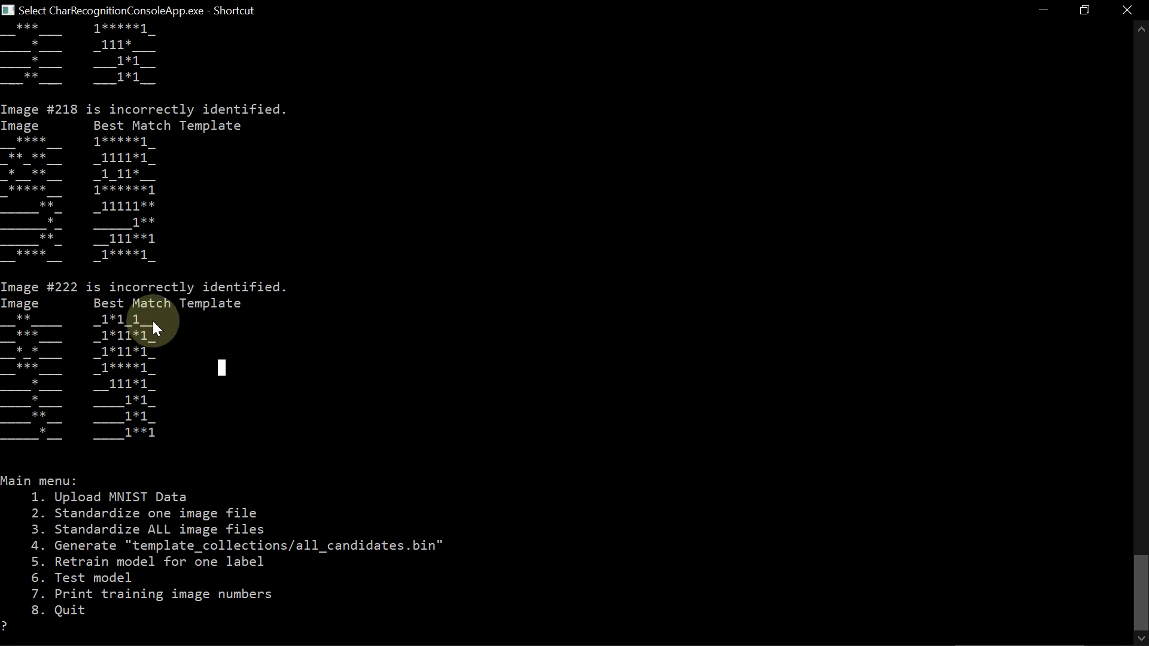
{"action": "left_click", "coordinate": [136, 319]}
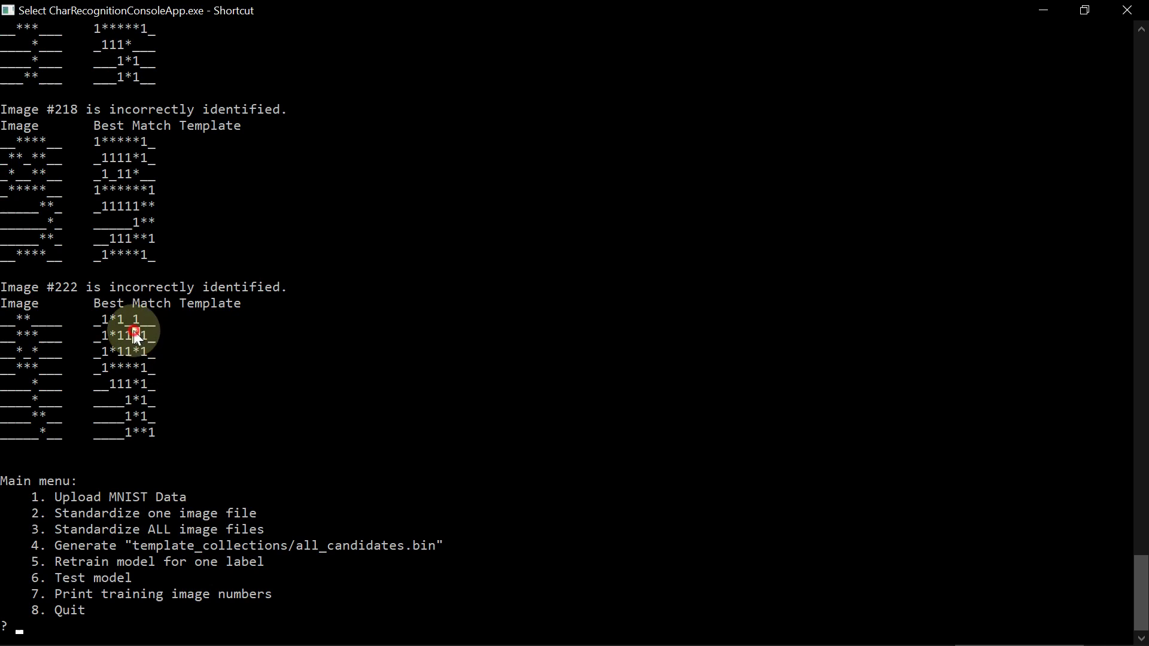
{"action": "left_click", "coordinate": [137, 335]}
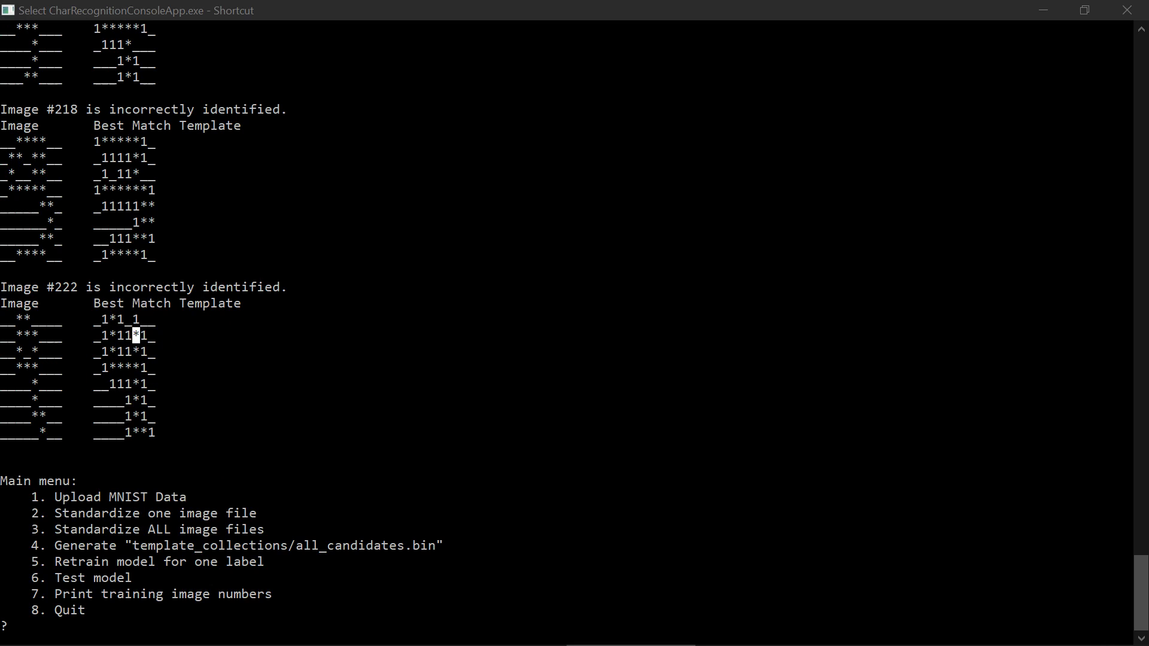
{"action": "left_click", "coordinate": [313, 390]}
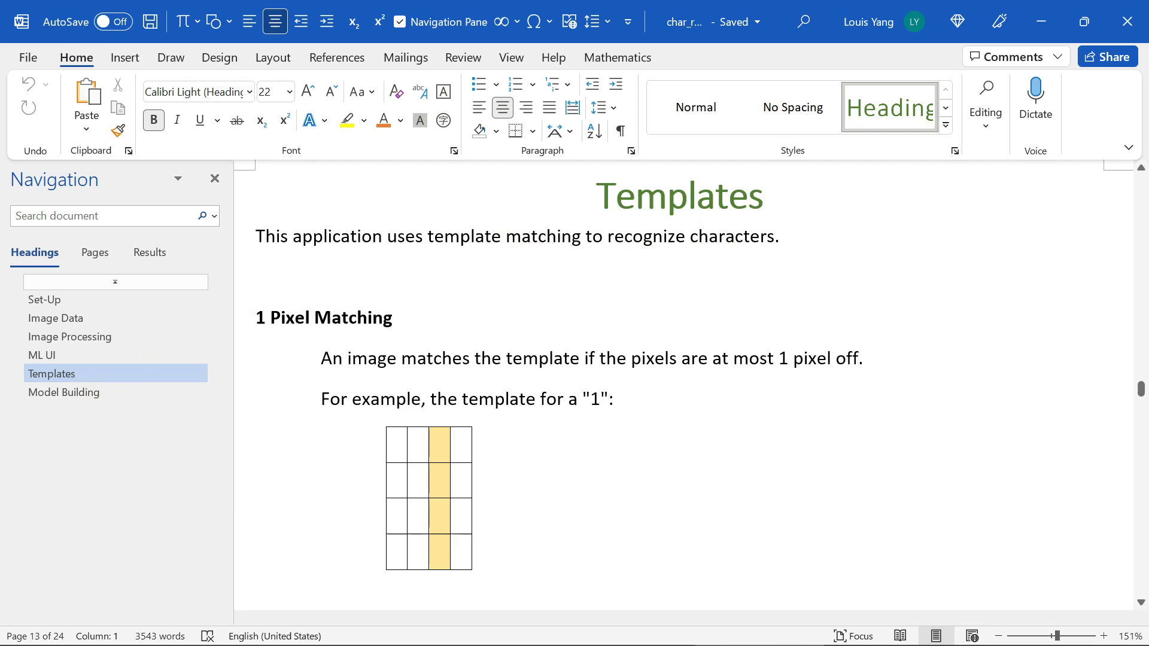
Step: Revisit the console's misidentified list, then switch to the Project Improvement Ideas page
{"action": "key", "text": "alt+Tab"}
{"action": "scroll", "coordinate": [264, 200], "scroll_direction": "down", "scroll_amount": 3}
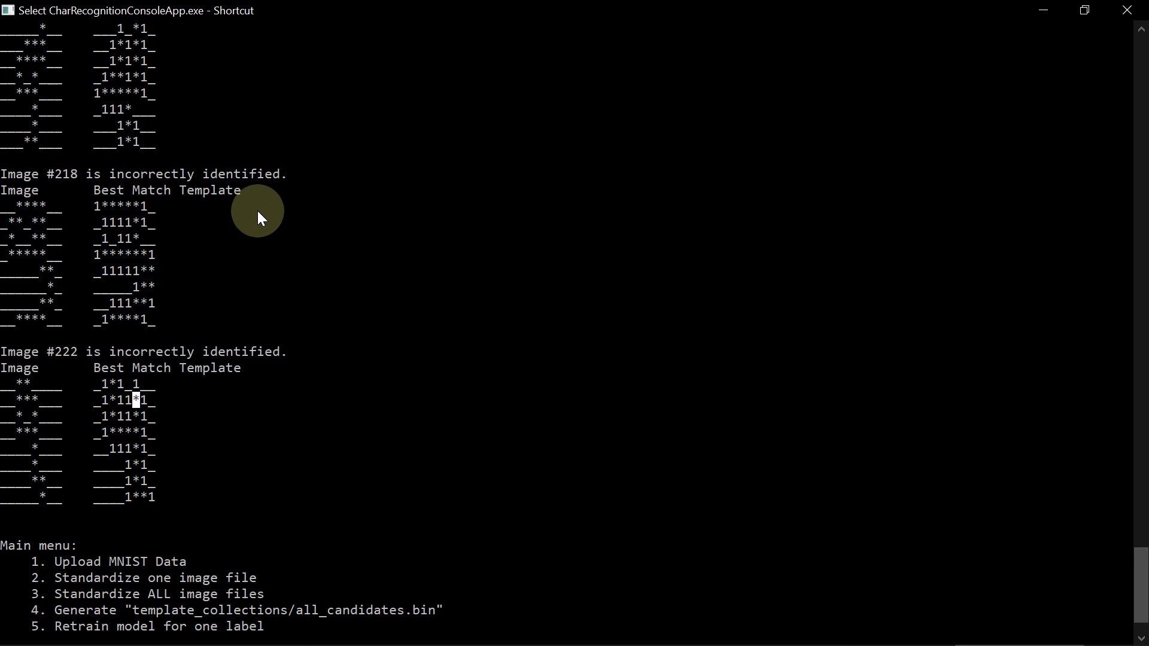
{"action": "left_click", "coordinate": [424, 433]}
{"action": "key", "text": "alt+Tab"}
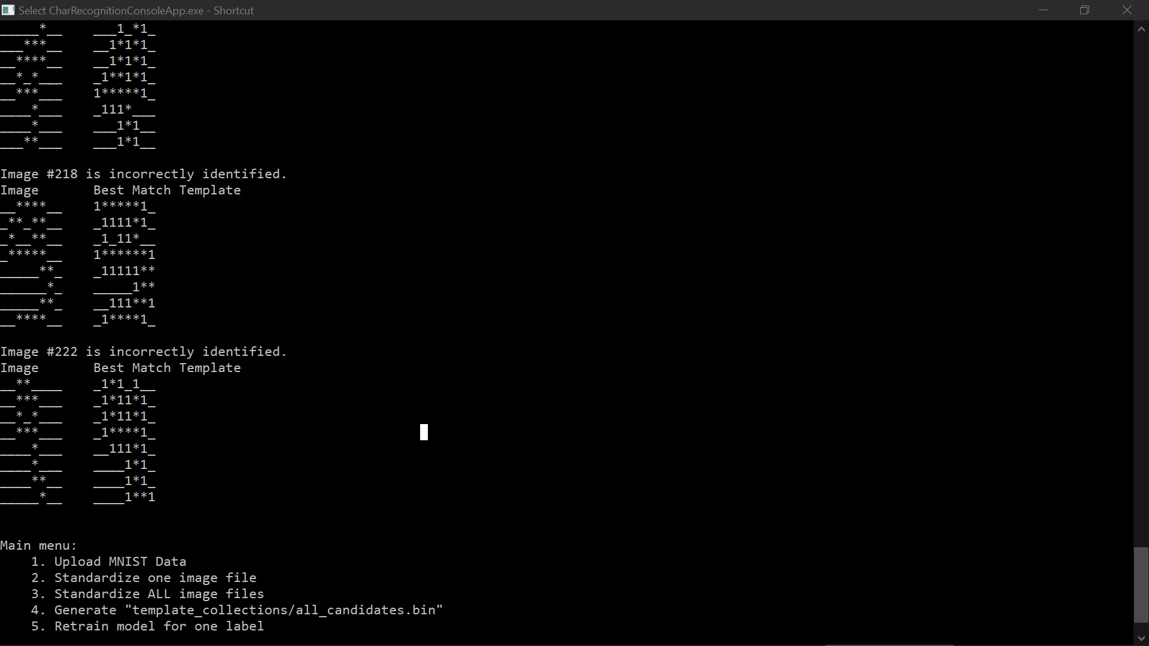
{"action": "key", "text": "alt+Tab"}
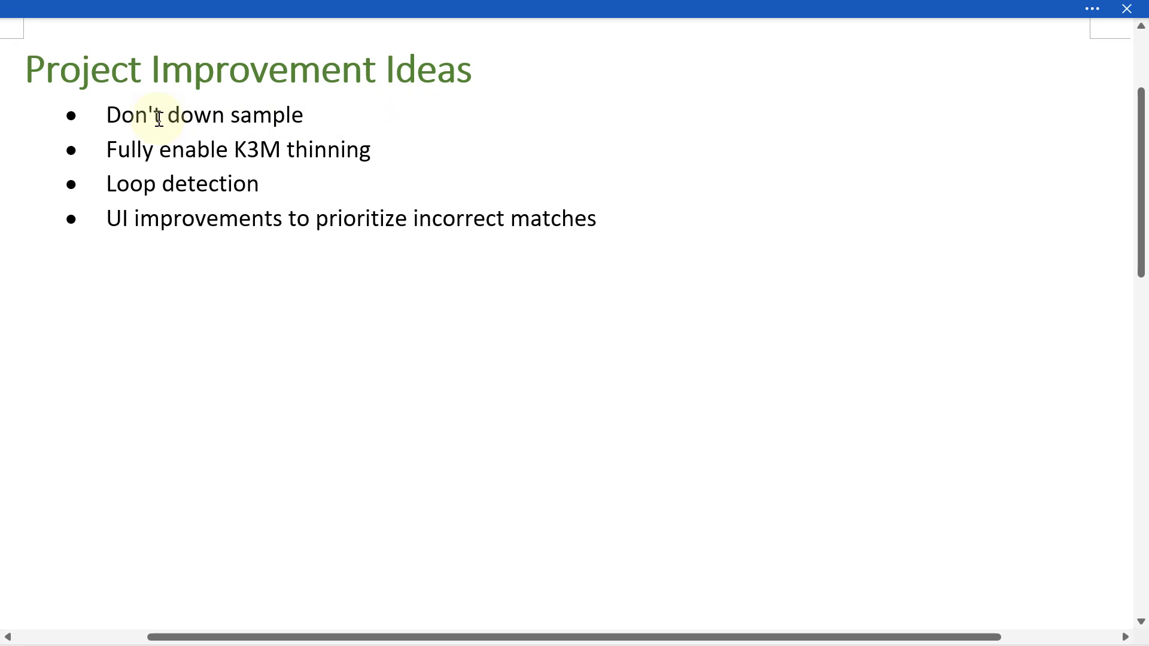
Step: Highlight the 'Don't down sample' idea, then switch to the View Data page of digit 9 images
{"action": "left_click_drag", "start_coordinate": [110, 114], "coordinate": [311, 110]}
{"action": "left_click", "coordinate": [226, 363]}
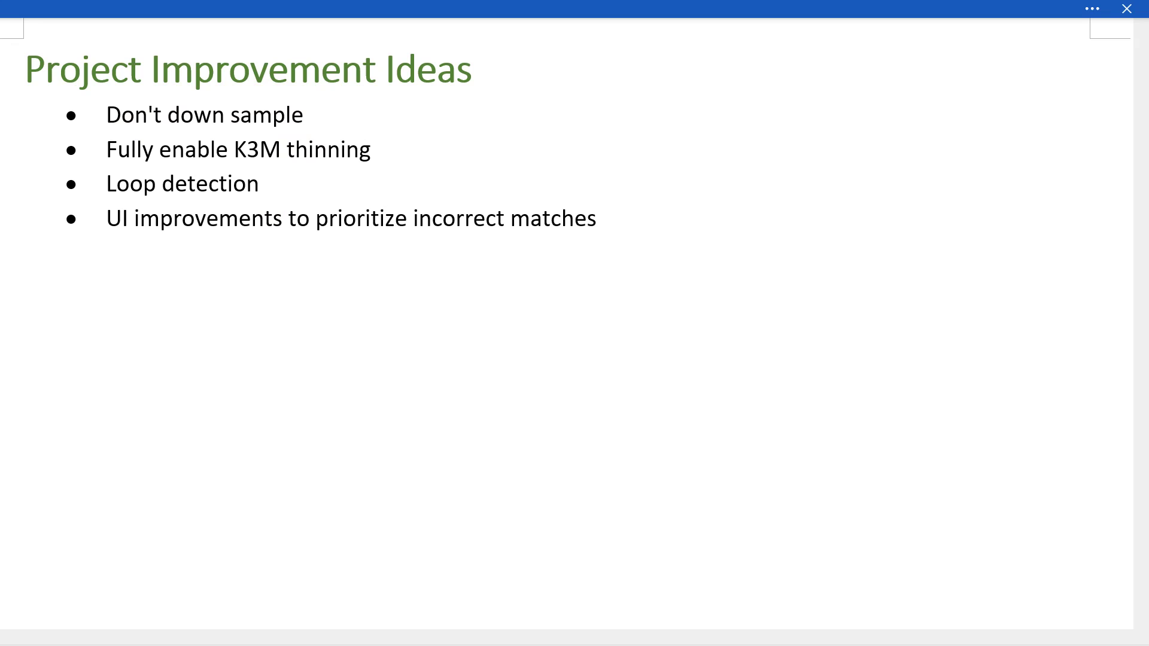
{"action": "key", "text": "alt+Tab"}
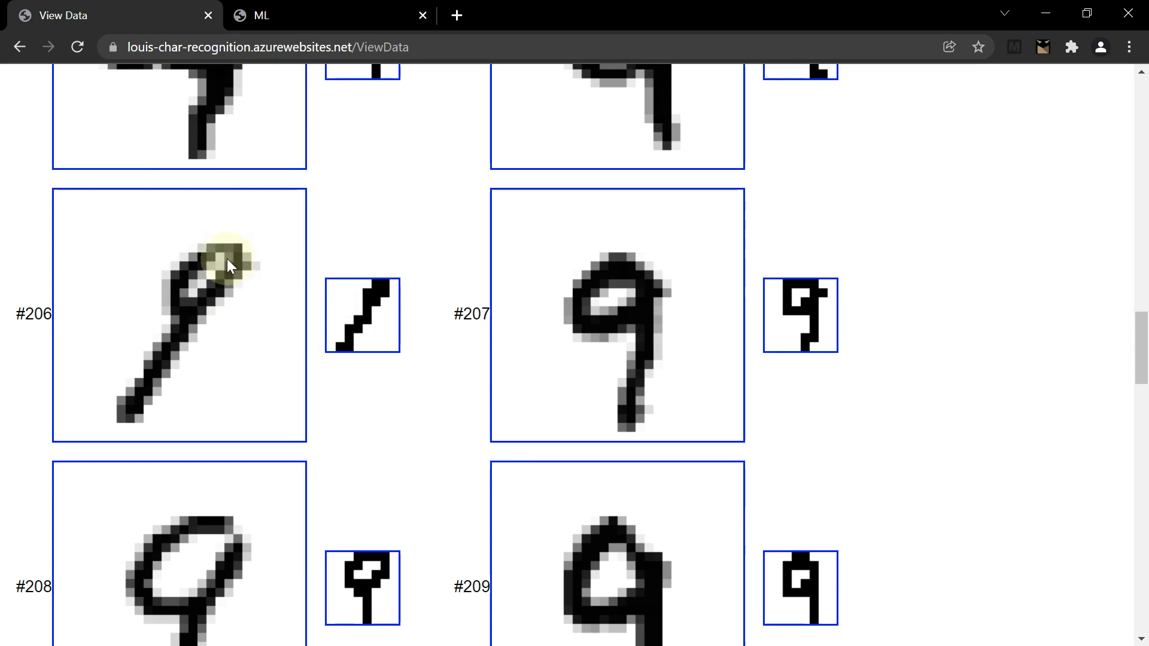
Step: Look over digit-9 images #206 to #209 on the View Data page
{"action": "left_click", "coordinate": [343, 365]}
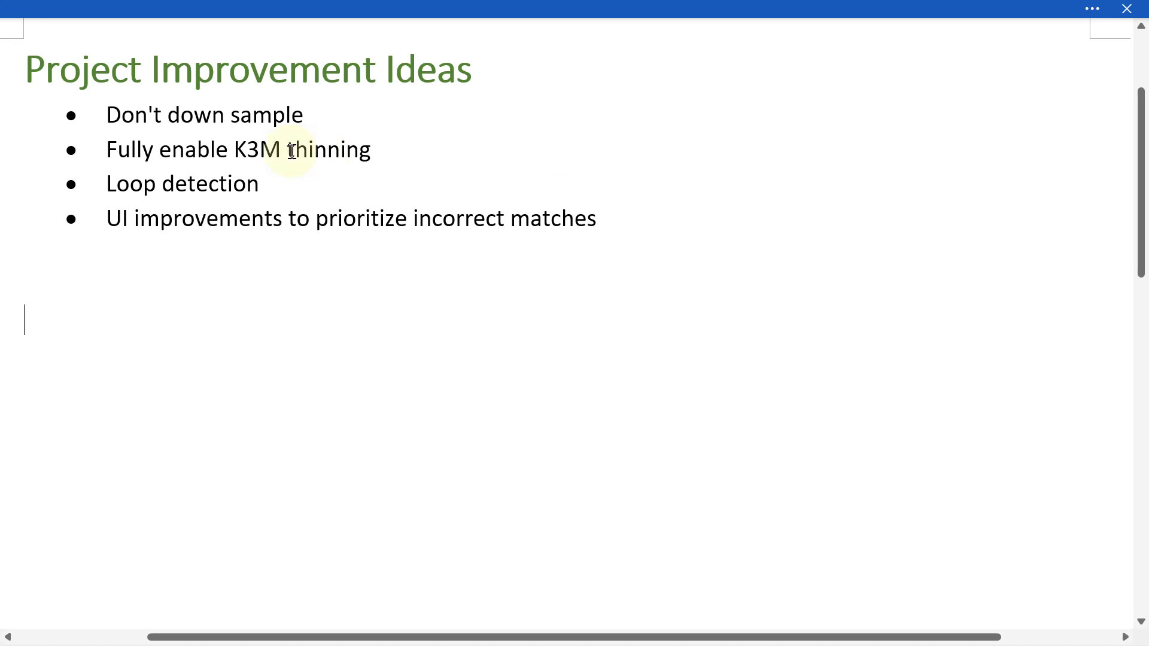
Step: Highlight the 'Fully enable K3M thinning' idea, then bring up K3M_thinning_algorithm.pdf in Foxit
{"action": "left_click_drag", "start_coordinate": [108, 149], "coordinate": [378, 148]}
{"action": "left_click", "coordinate": [197, 290]}
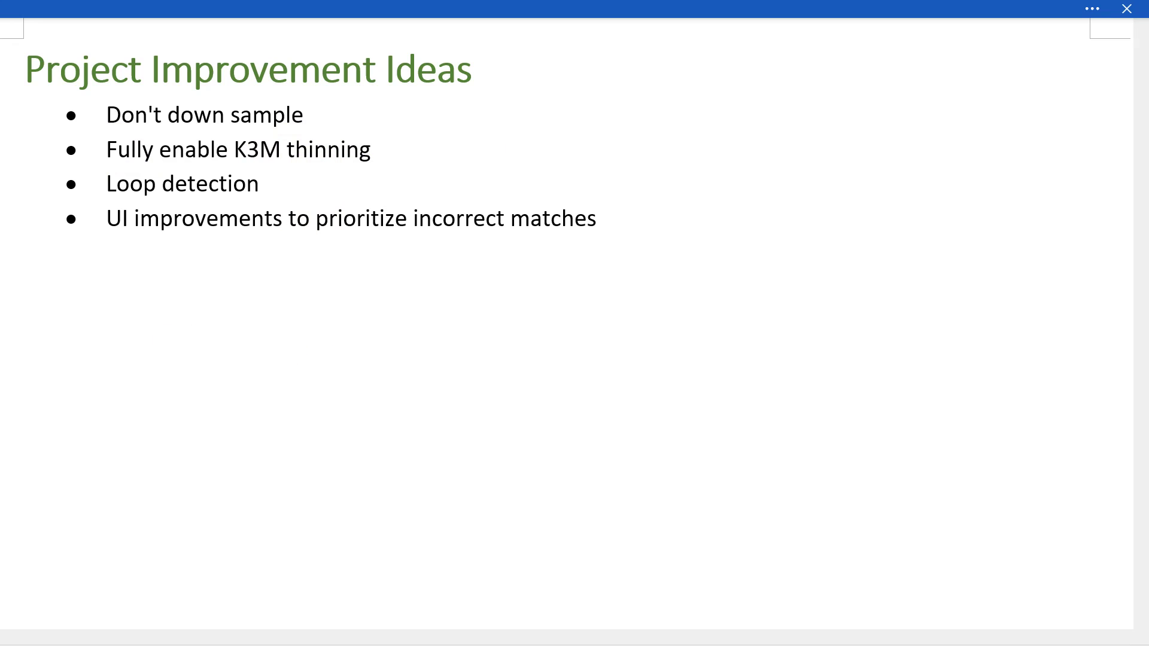
{"action": "key", "text": "alt+Tab"}
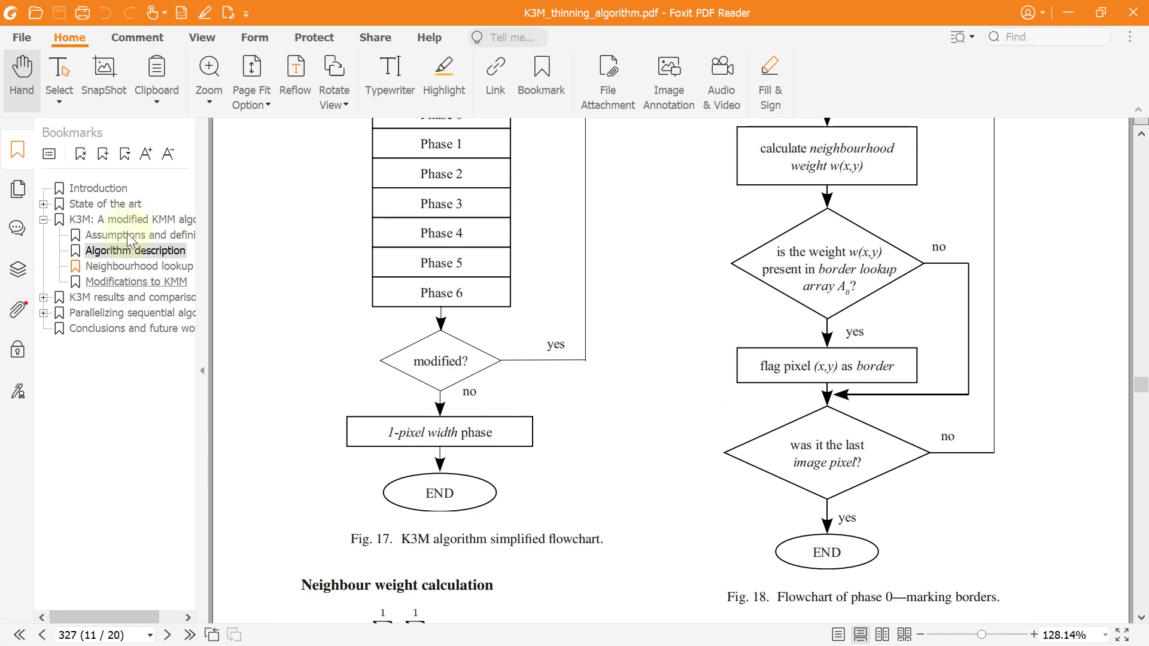
Step: Read the K3M paper's Introduction and Algorithm description, scrolling down to Figs. 17 and 18
{"action": "left_click", "coordinate": [98, 188]}
{"action": "left_click_drag", "start_coordinate": [1142, 217], "coordinate": [1142, 146]}
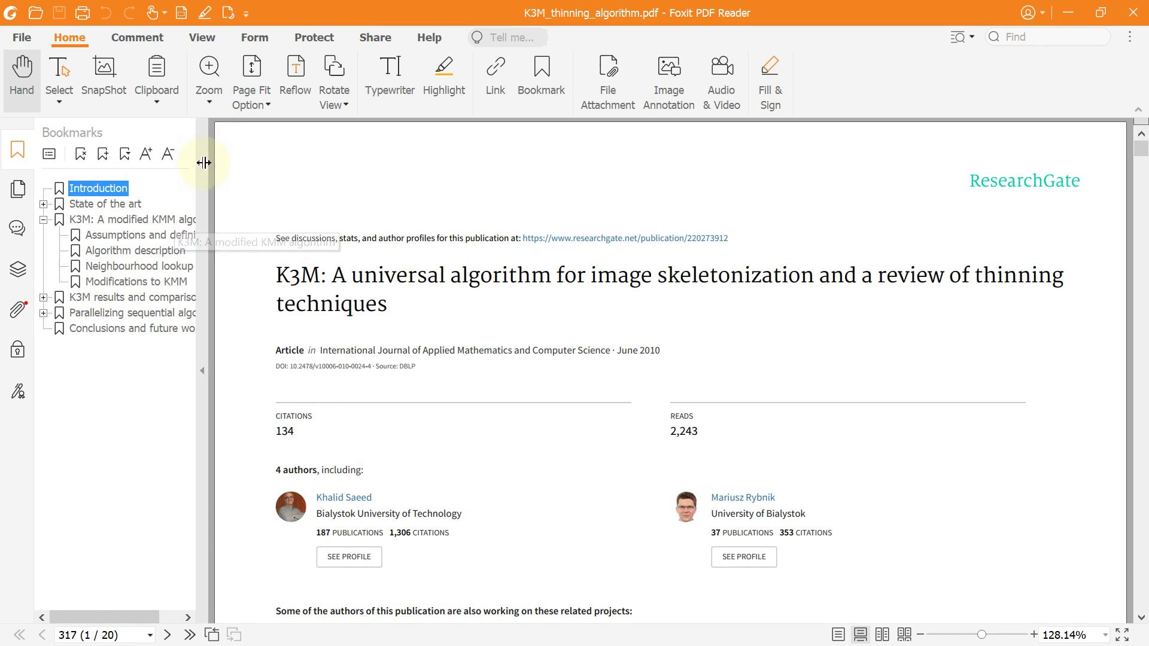
{"action": "left_click", "coordinate": [138, 250]}
{"action": "scroll", "coordinate": [600, 392], "scroll_direction": "down", "scroll_amount": 10}
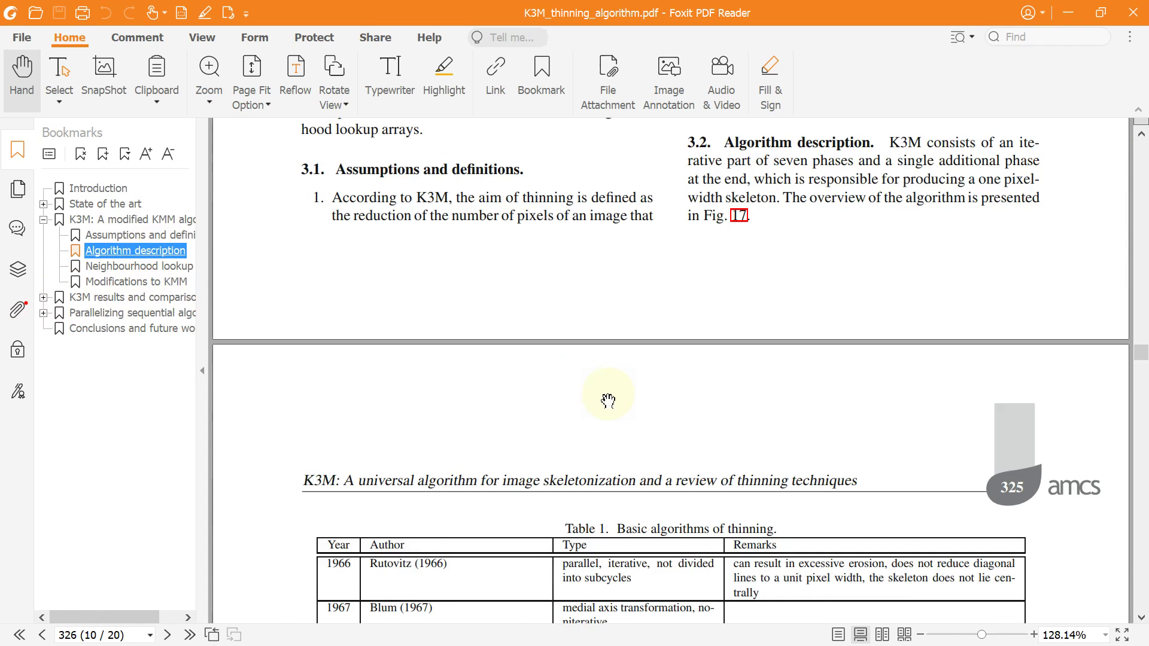
{"action": "scroll", "coordinate": [633, 414], "scroll_direction": "down", "scroll_amount": 6}
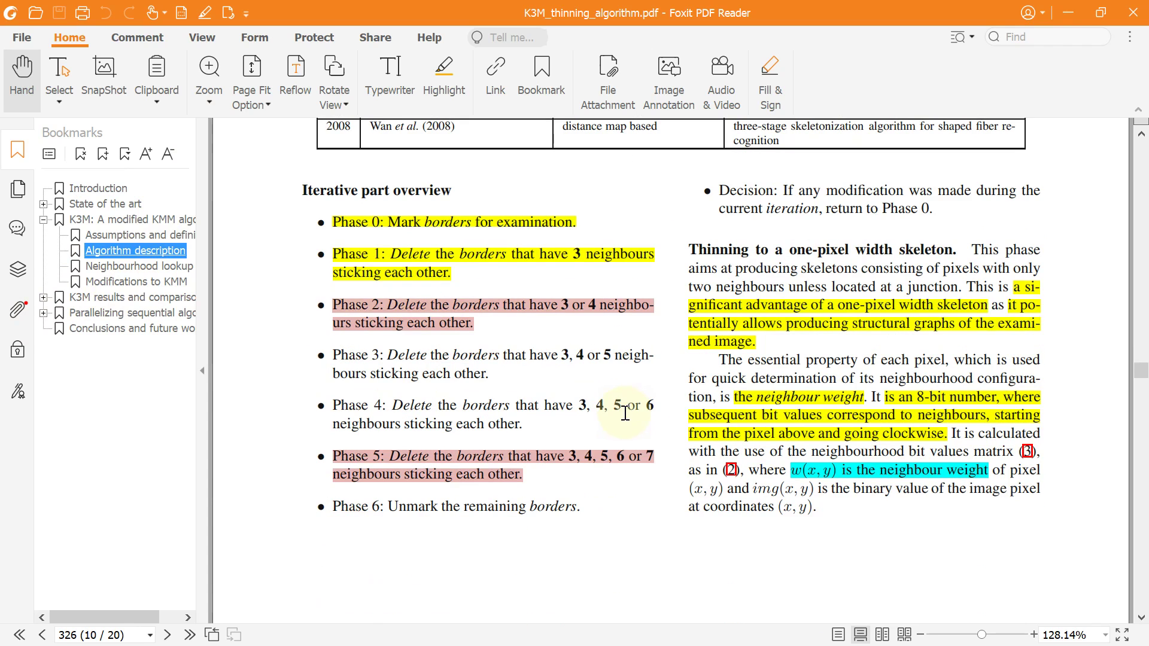
{"action": "scroll", "coordinate": [609, 416], "scroll_direction": "down", "scroll_amount": 10}
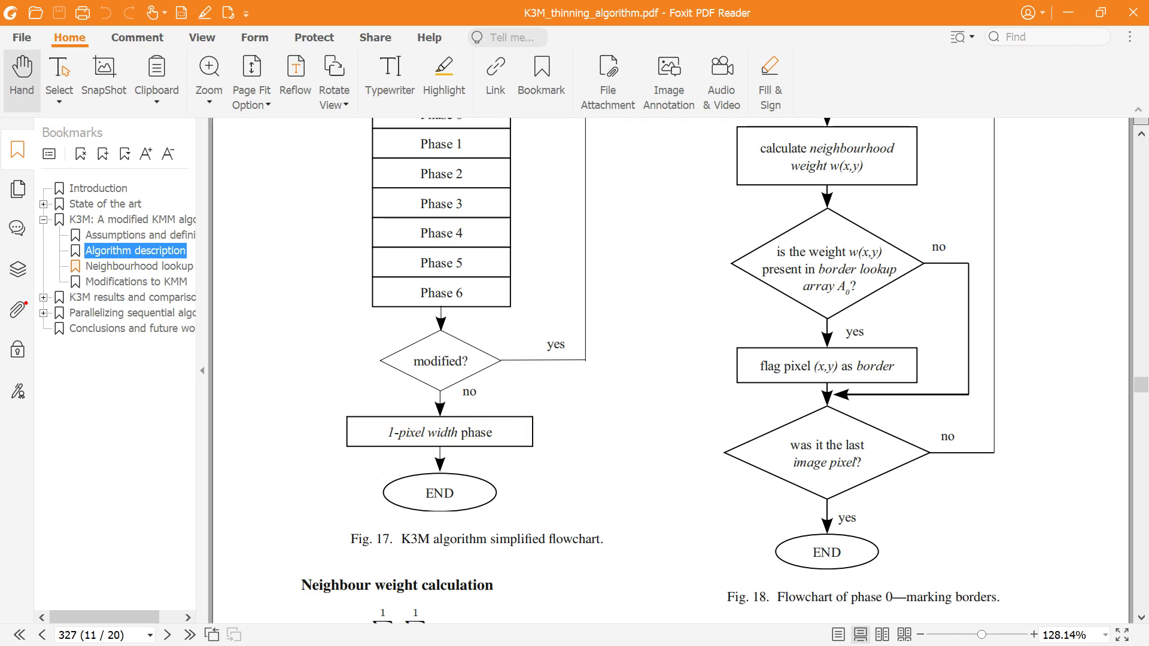
{"action": "key", "text": "alt+Tab"}
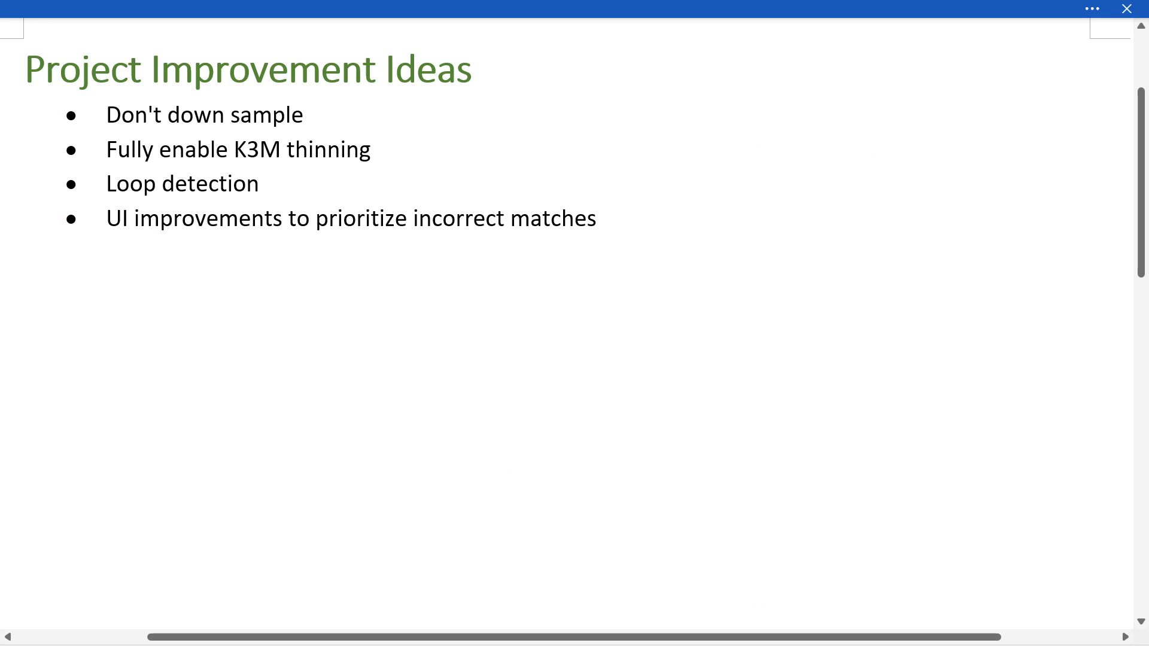
{"action": "left_click_drag", "start_coordinate": [260, 183], "coordinate": [109, 184]}
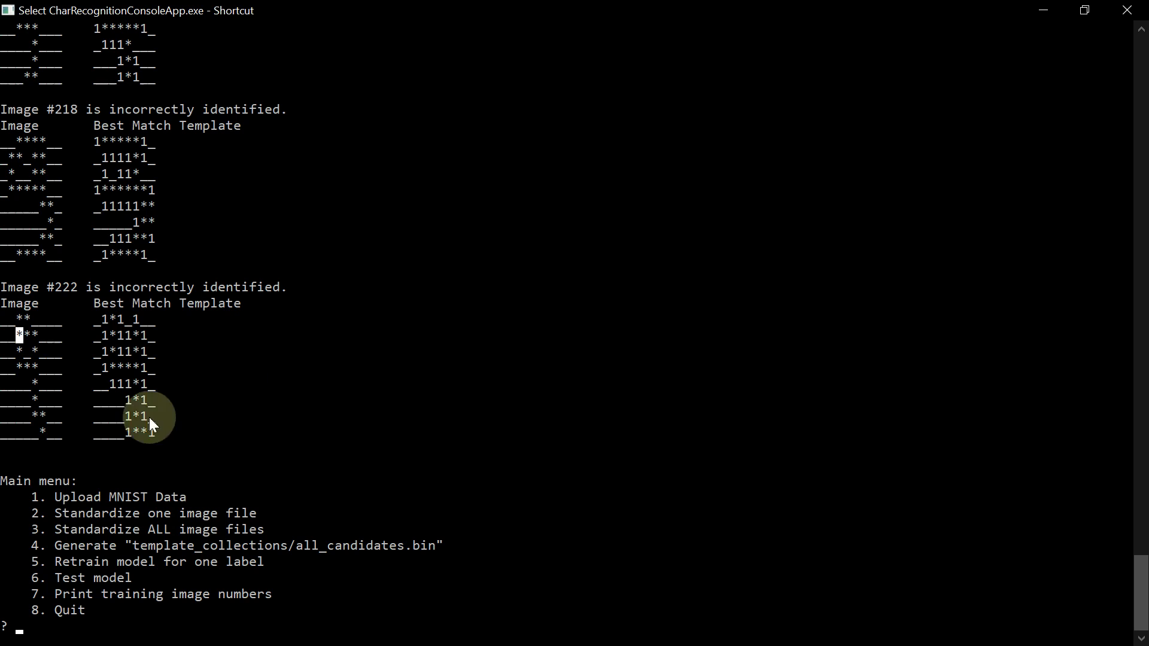
Step: Bring the console output forward and highlight misclassified image #218
{"action": "left_click", "coordinate": [376, 417]}
{"action": "left_click", "coordinate": [564, 450]}
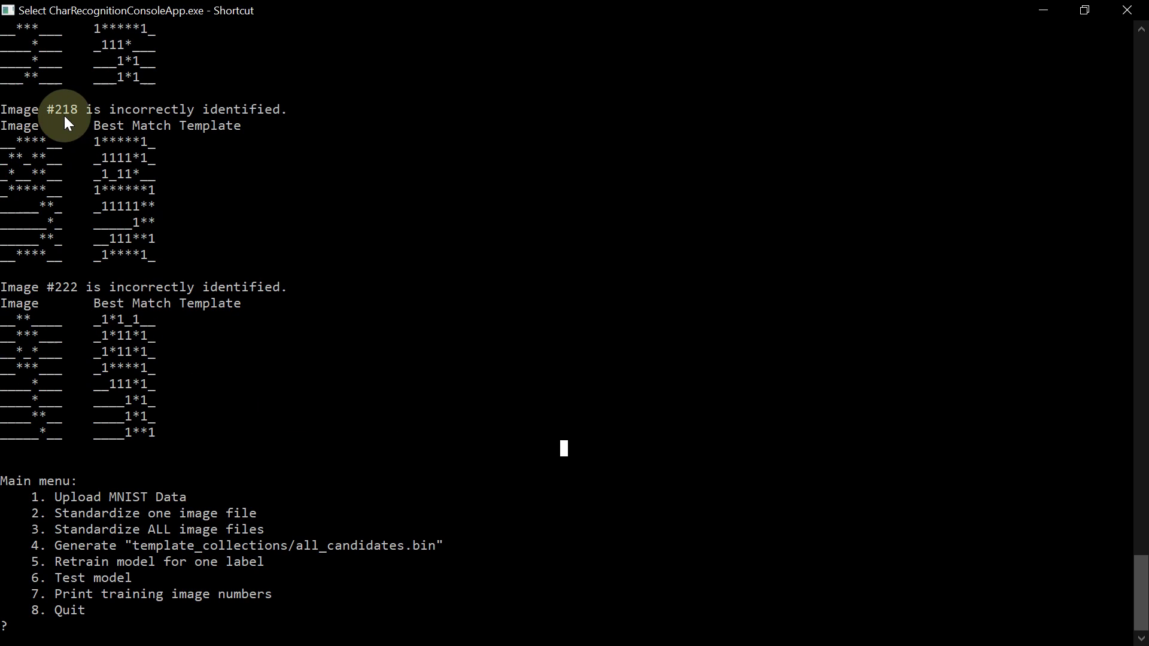
{"action": "left_click_drag", "start_coordinate": [52, 111], "coordinate": [81, 110]}
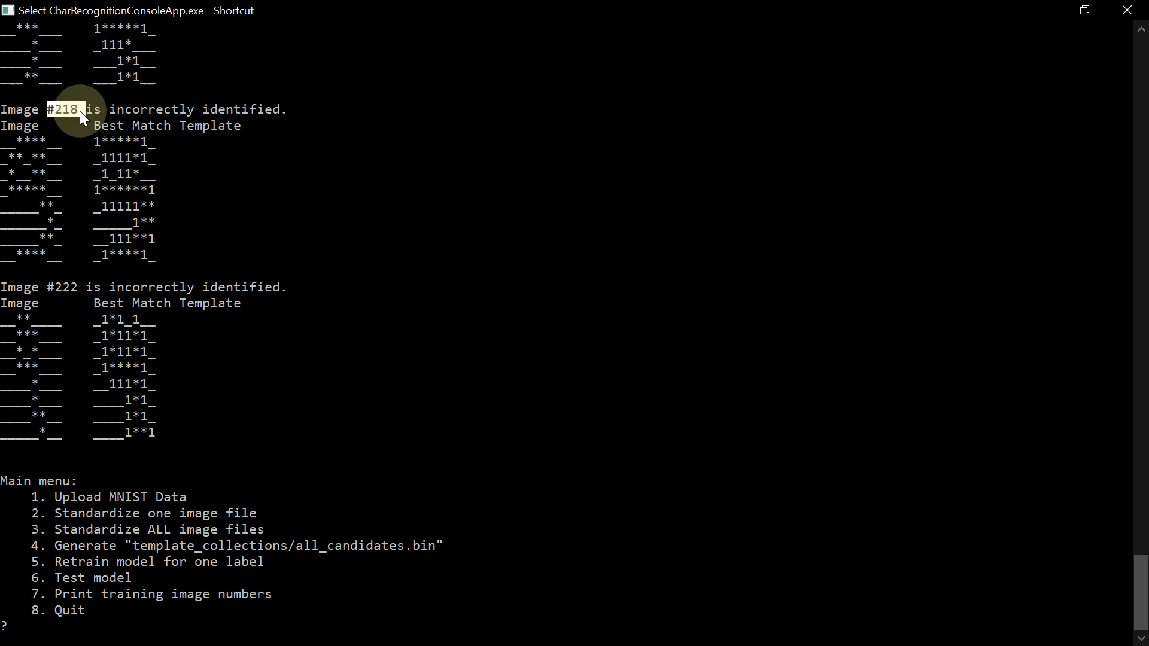
{"action": "left_click", "coordinate": [67, 144]}
Step: Mark the top and fourth rows of image #218 and of its best-match template
{"action": "left_click_drag", "start_coordinate": [15, 139], "coordinate": [50, 140]}
{"action": "left_click_drag", "start_coordinate": [3, 190], "coordinate": [46, 191]}
{"action": "left_click_drag", "start_coordinate": [96, 139], "coordinate": [146, 139]}
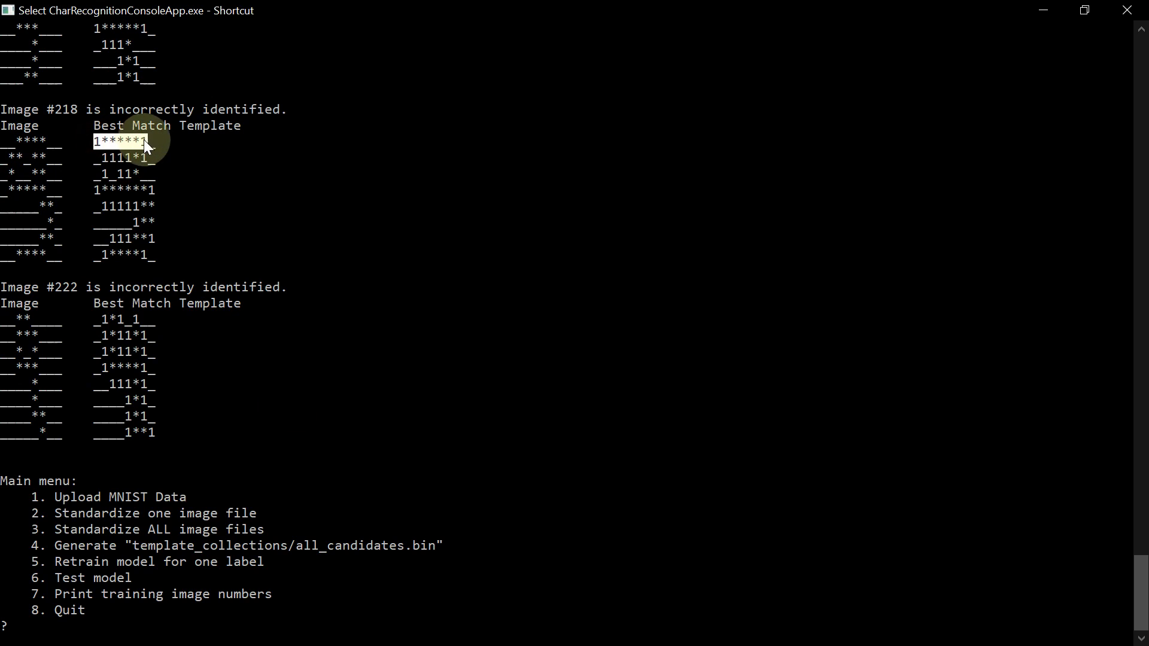
{"action": "left_click_drag", "start_coordinate": [101, 189], "coordinate": [147, 188]}
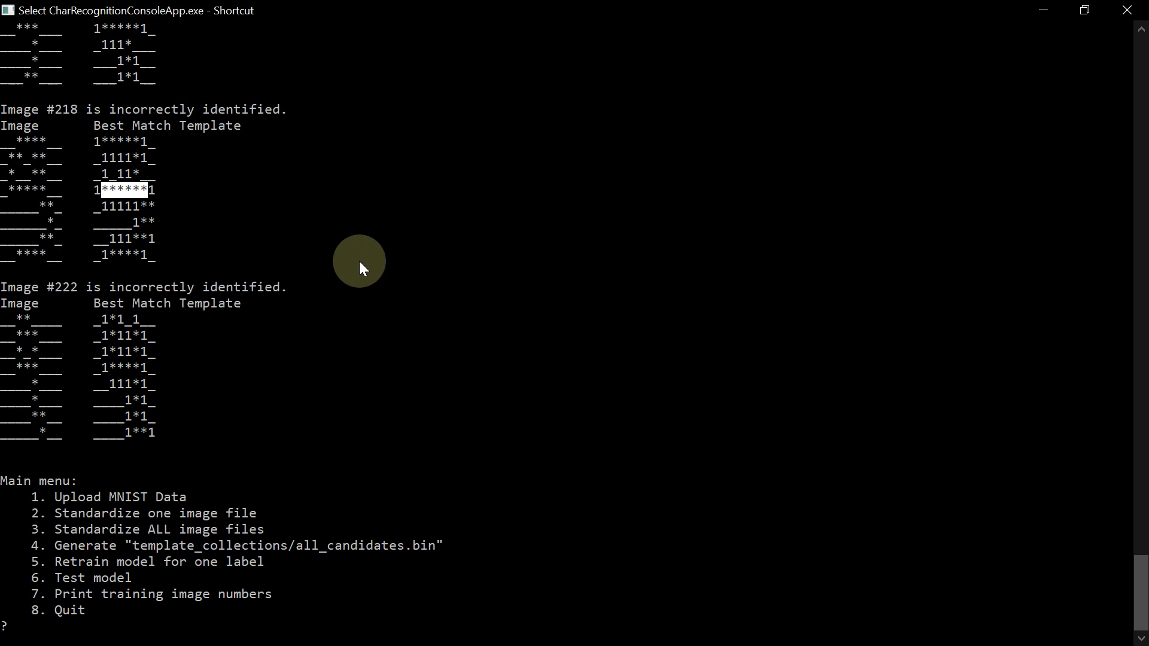
{"action": "left_click", "coordinate": [237, 238]}
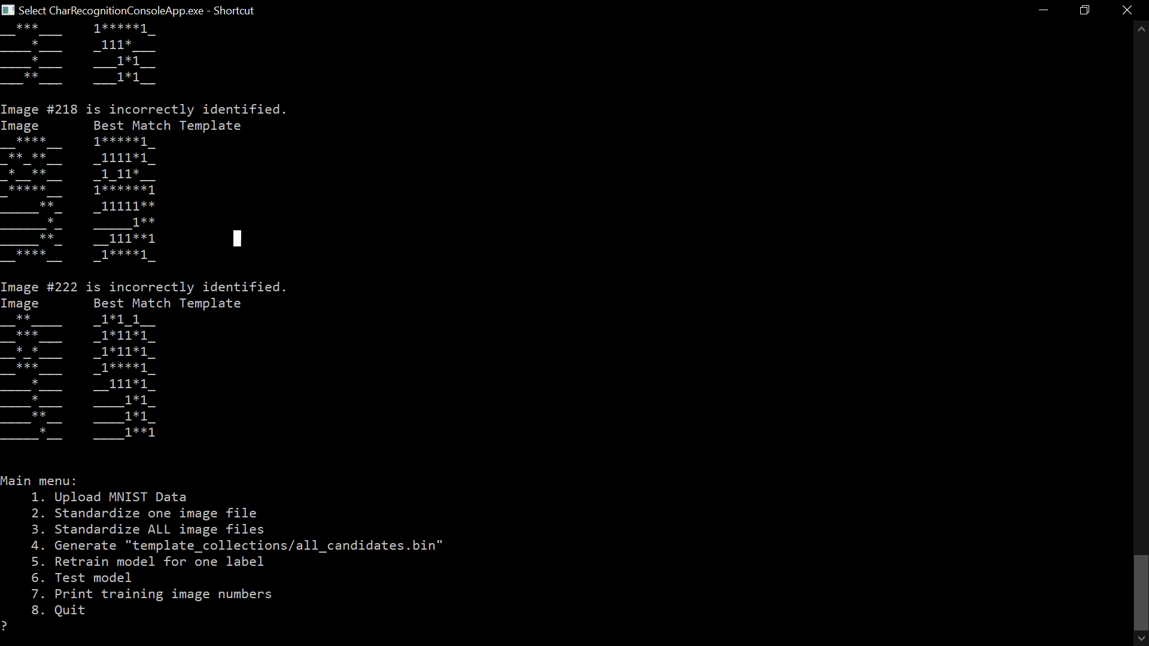
Step: Highlight the K3M thinning and Loop detection ideas in turn in the Word list
{"action": "key", "text": "alt+Tab"}
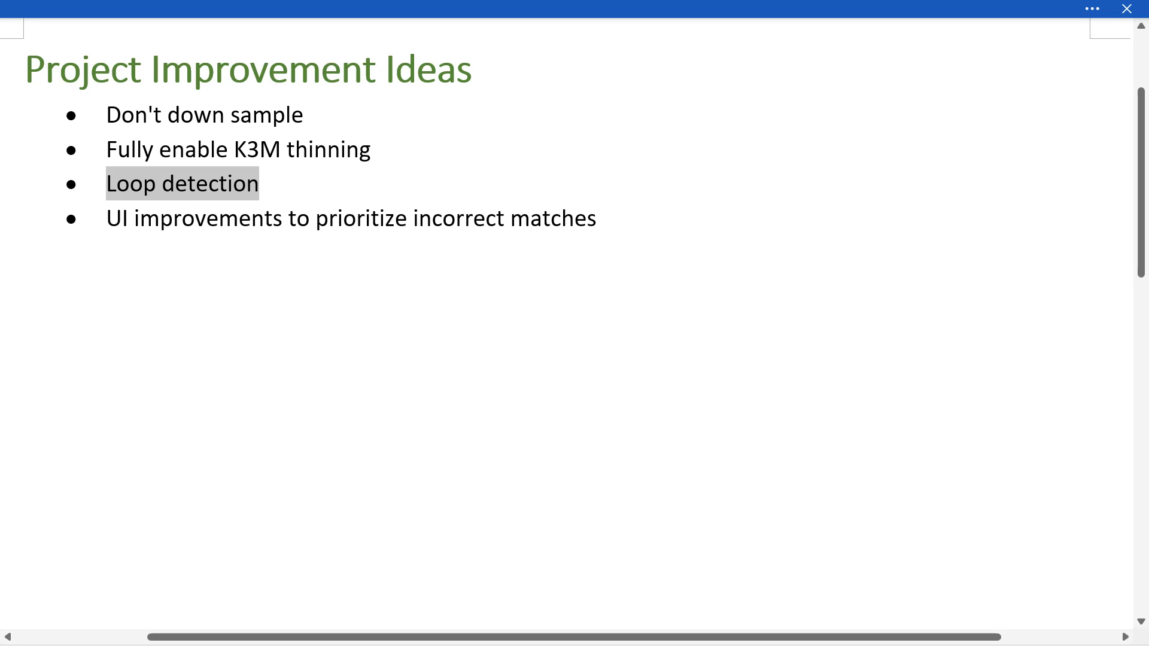
{"action": "left_click", "coordinate": [196, 184]}
{"action": "left_click_drag", "start_coordinate": [234, 149], "coordinate": [374, 153]}
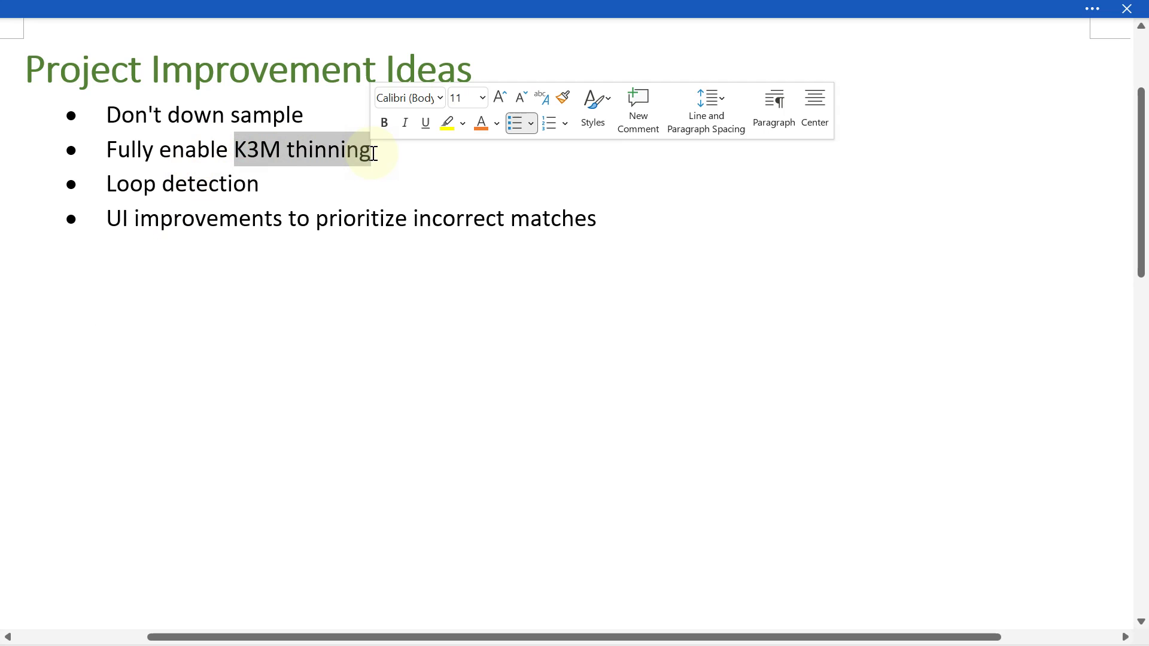
{"action": "left_click", "coordinate": [301, 269]}
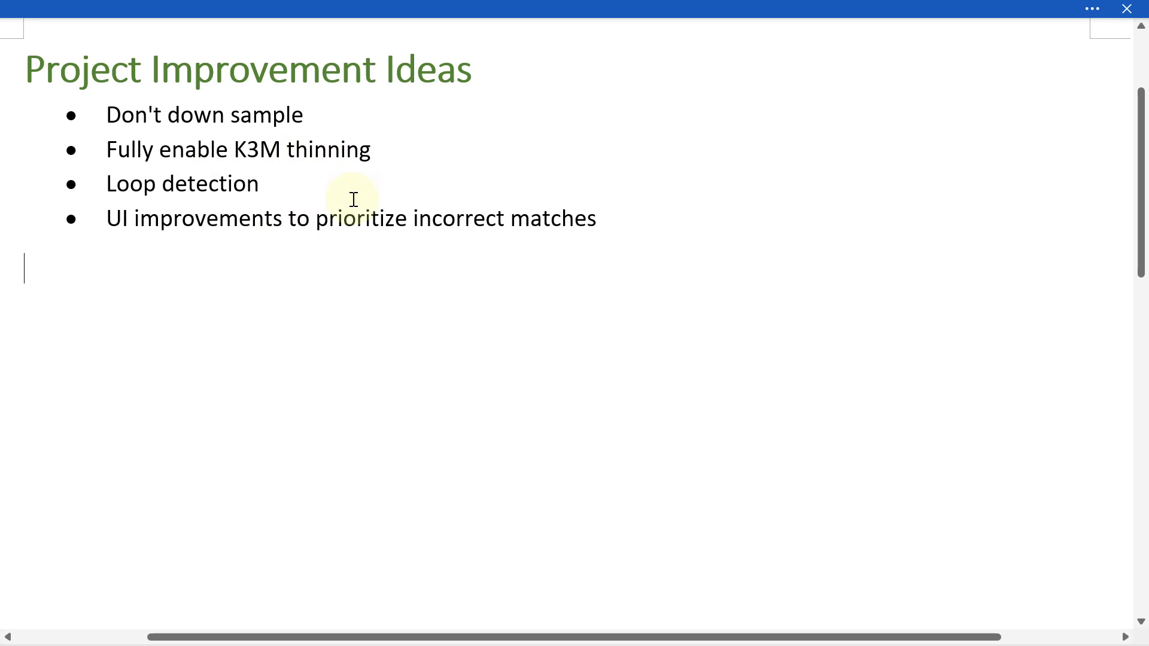
{"action": "left_click_drag", "start_coordinate": [323, 185], "coordinate": [106, 182]}
{"action": "left_click", "coordinate": [290, 195]}
{"action": "left_click_drag", "start_coordinate": [235, 150], "coordinate": [372, 149]}
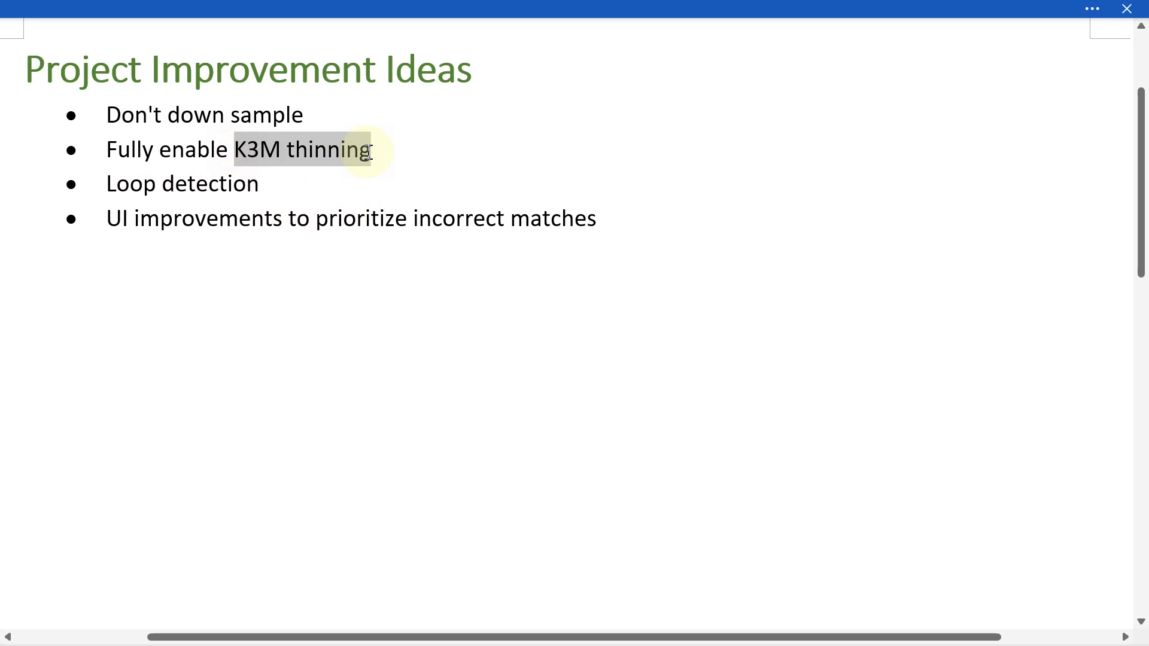
{"action": "left_click", "coordinate": [238, 341]}
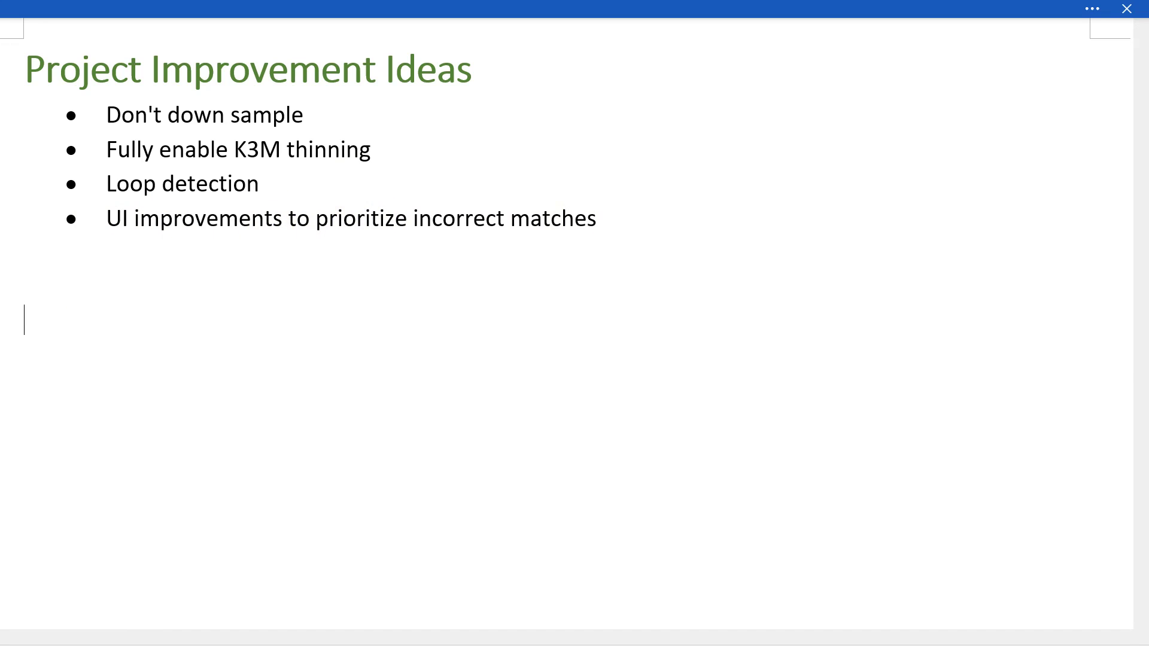
{"action": "key", "text": "alt+Tab"}
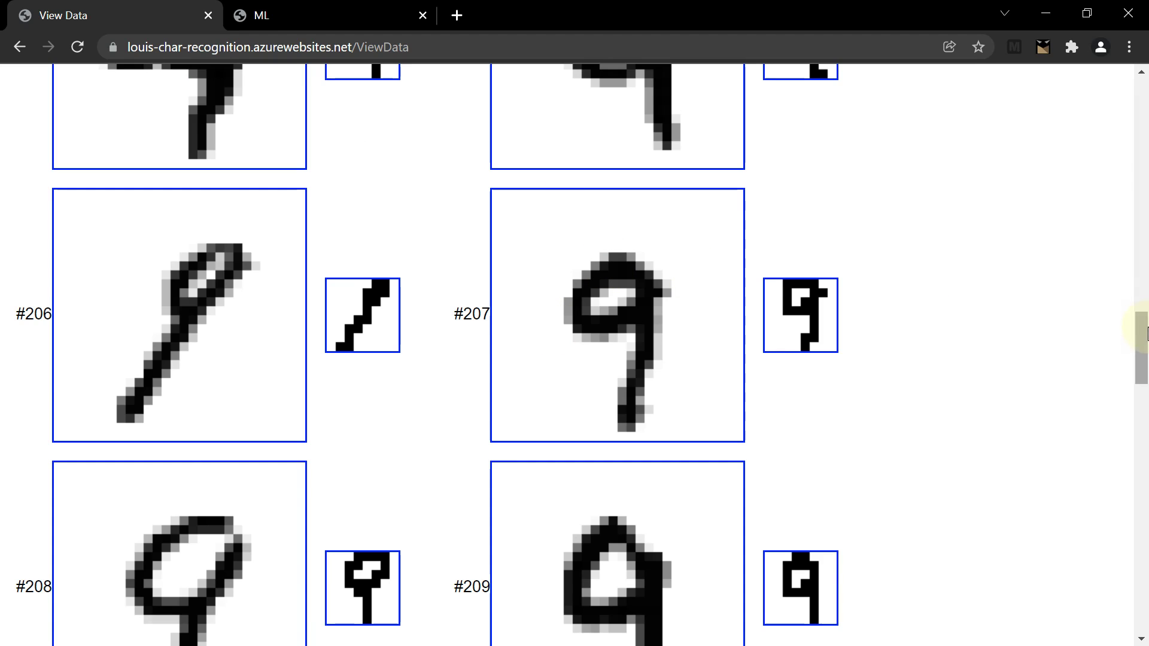
Step: Open the ML results page, scroll through the misclassified 9s, and highlight 9's incorrect count
{"action": "left_click_drag", "start_coordinate": [1140, 333], "coordinate": [482, 7]}
{"action": "left_click", "coordinate": [316, 7]}
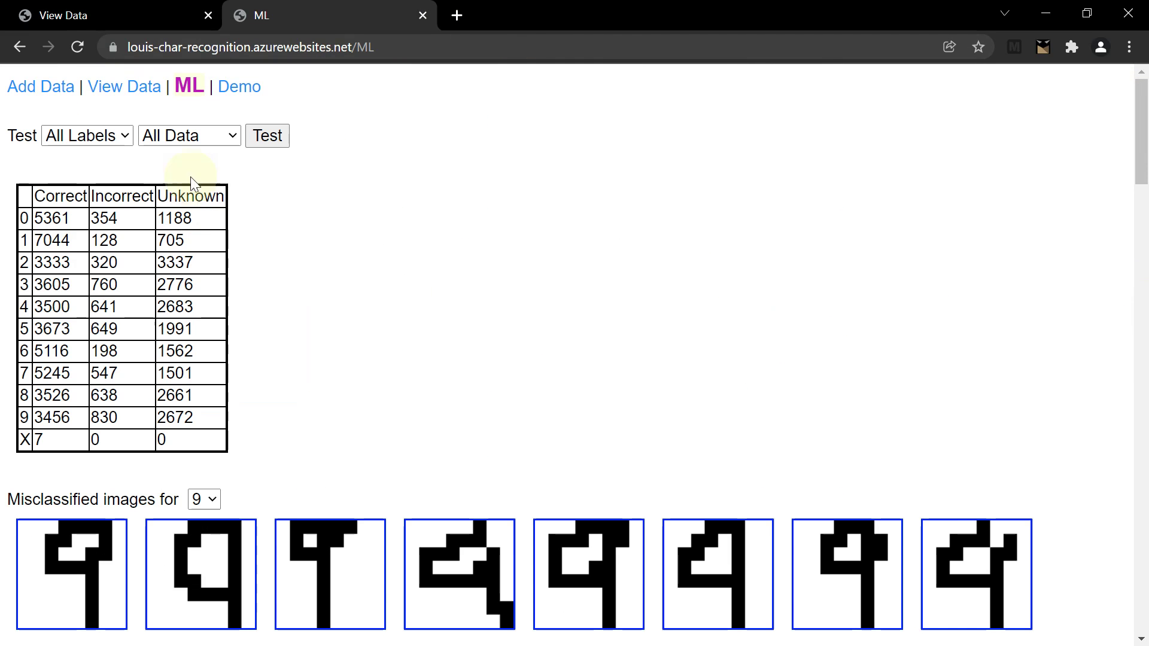
{"action": "scroll", "coordinate": [336, 335], "scroll_direction": "down", "scroll_amount": 1}
{"action": "scroll", "coordinate": [335, 336], "scroll_direction": "down", "scroll_amount": 1}
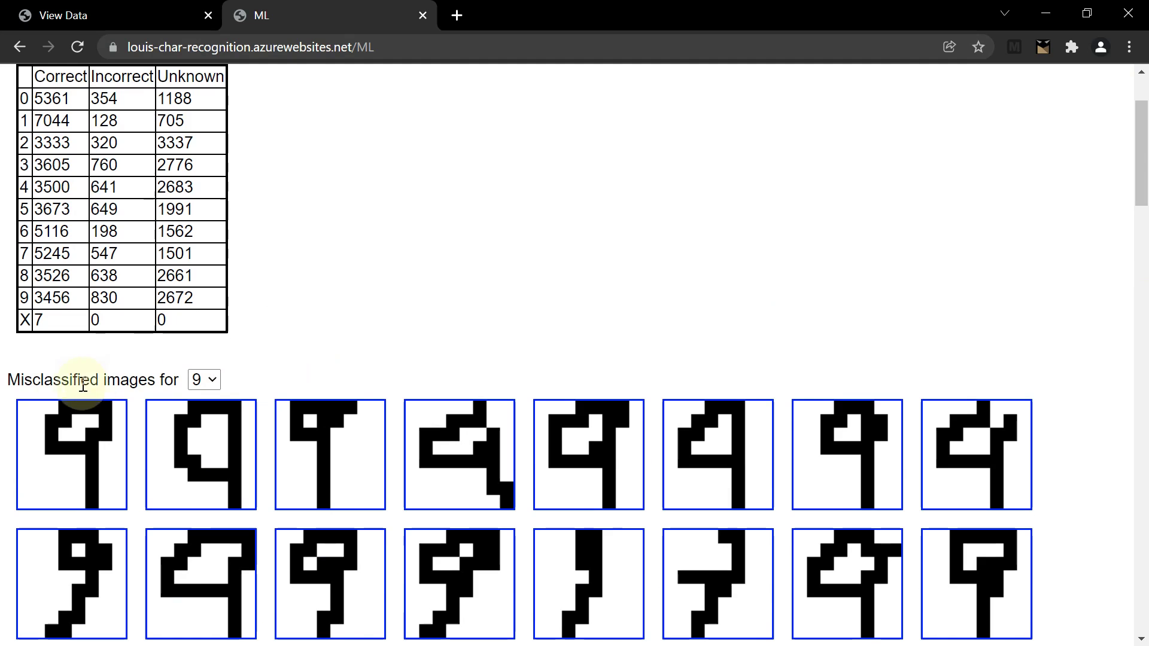
{"action": "left_click_drag", "start_coordinate": [21, 379], "coordinate": [173, 377]}
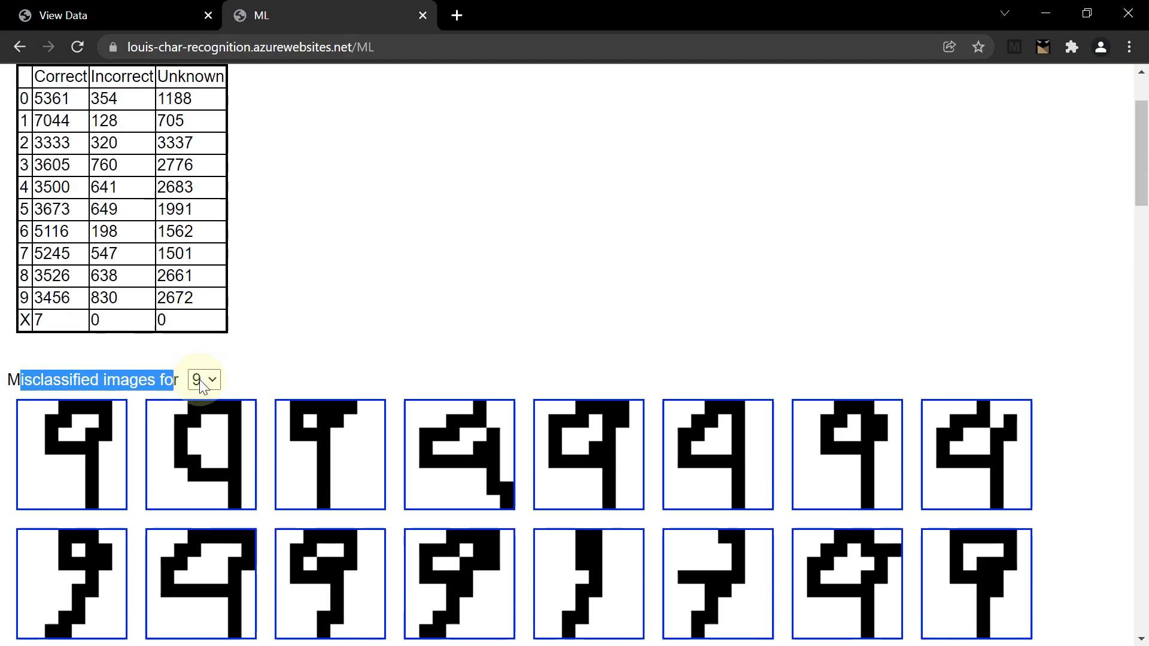
{"action": "scroll", "coordinate": [268, 401], "scroll_direction": "down", "scroll_amount": 1}
{"action": "scroll", "coordinate": [267, 401], "scroll_direction": "down", "scroll_amount": 4}
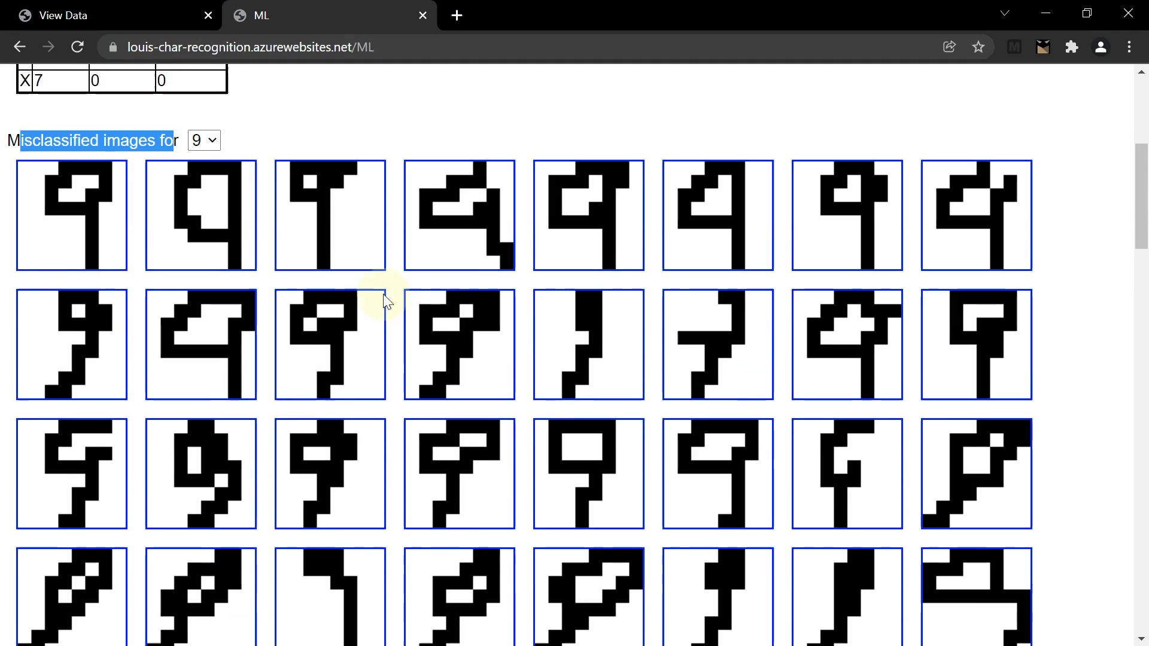
{"action": "scroll", "coordinate": [371, 431], "scroll_direction": "up", "scroll_amount": 6}
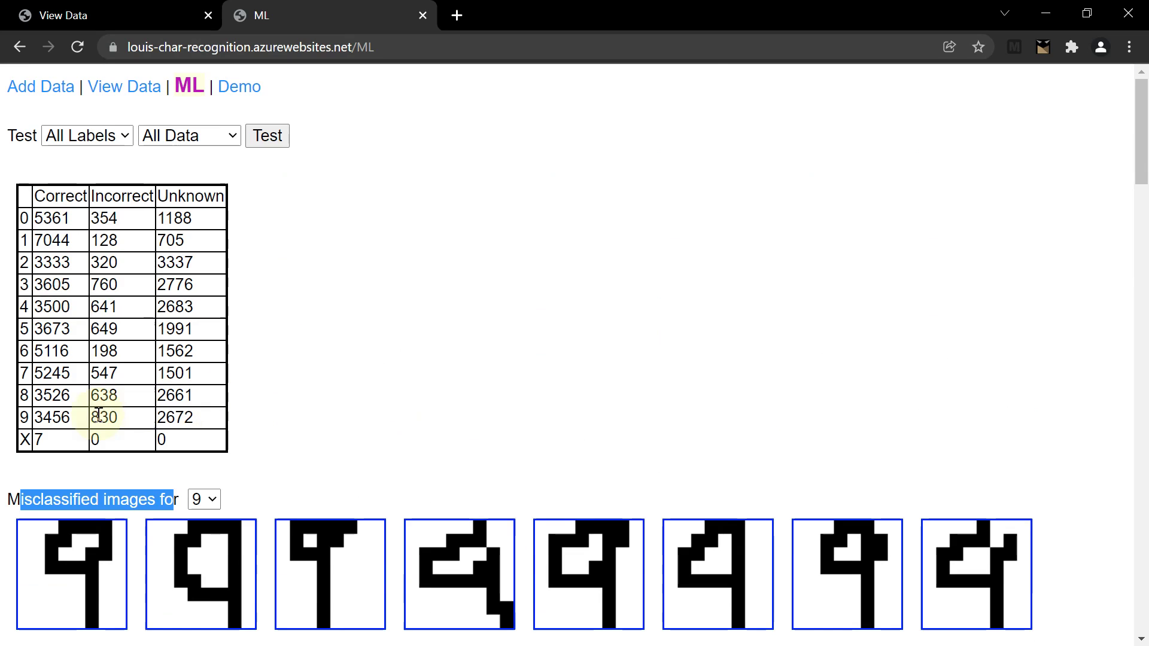
{"action": "left_click_drag", "start_coordinate": [99, 418], "coordinate": [118, 427]}
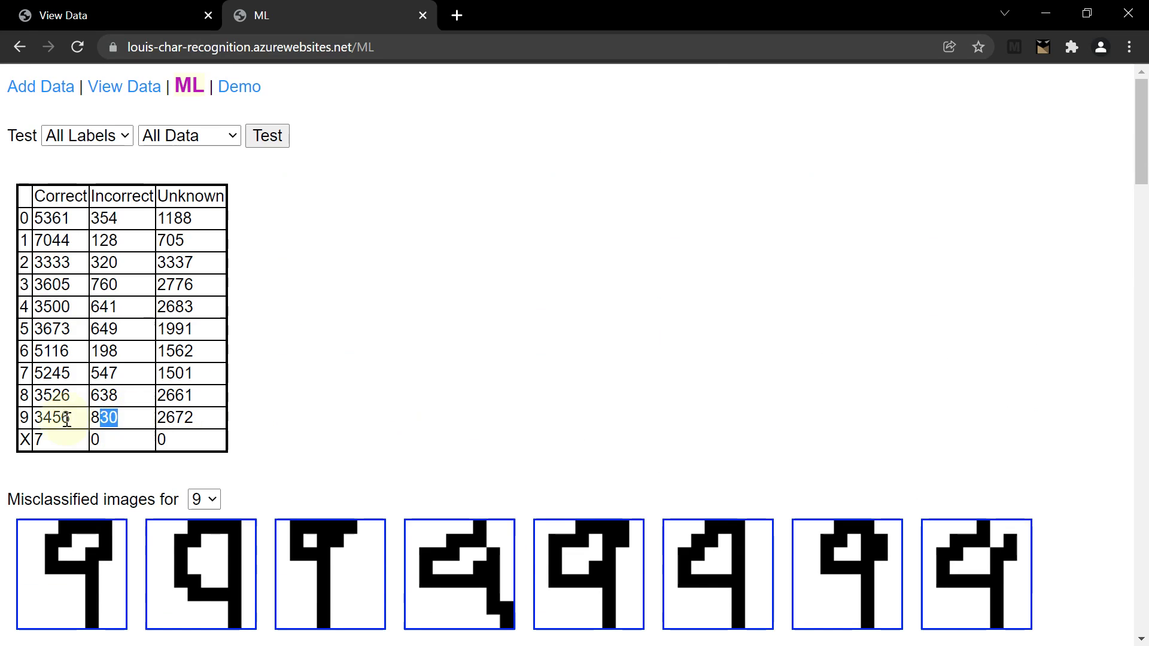
Step: Point out digit 9's counts: 2672 unknown, 830 incorrect and 3456 correct
{"action": "key", "text": "alt+Tab"}
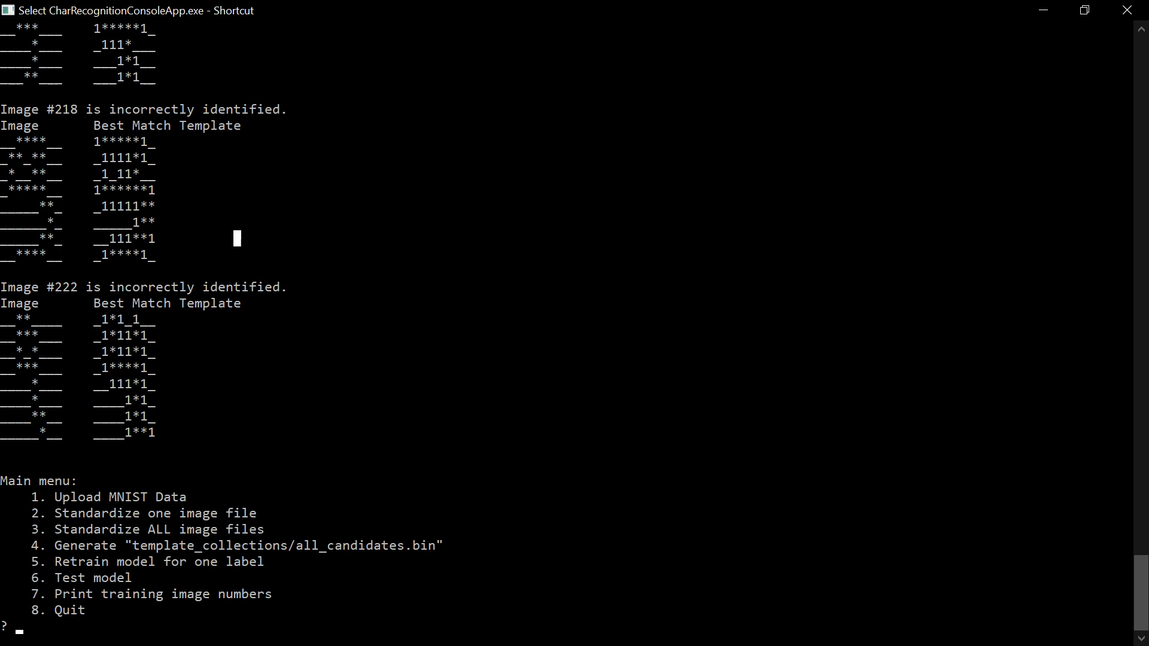
{"action": "key", "text": "alt+Tab"}
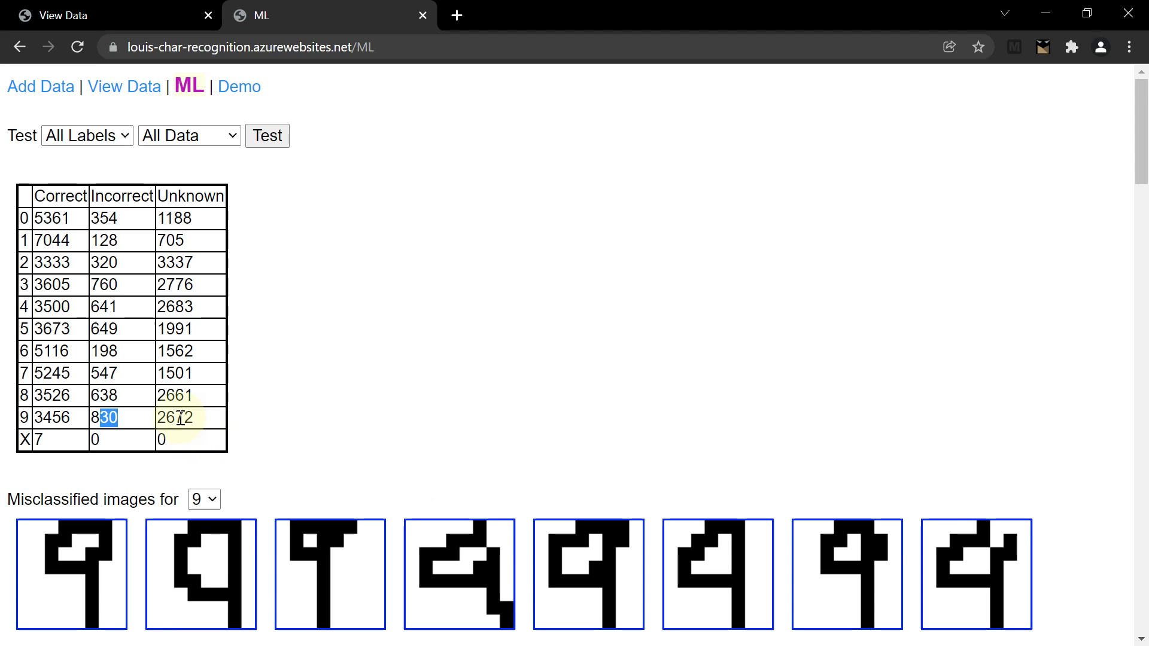
{"action": "double_click", "coordinate": [178, 415]}
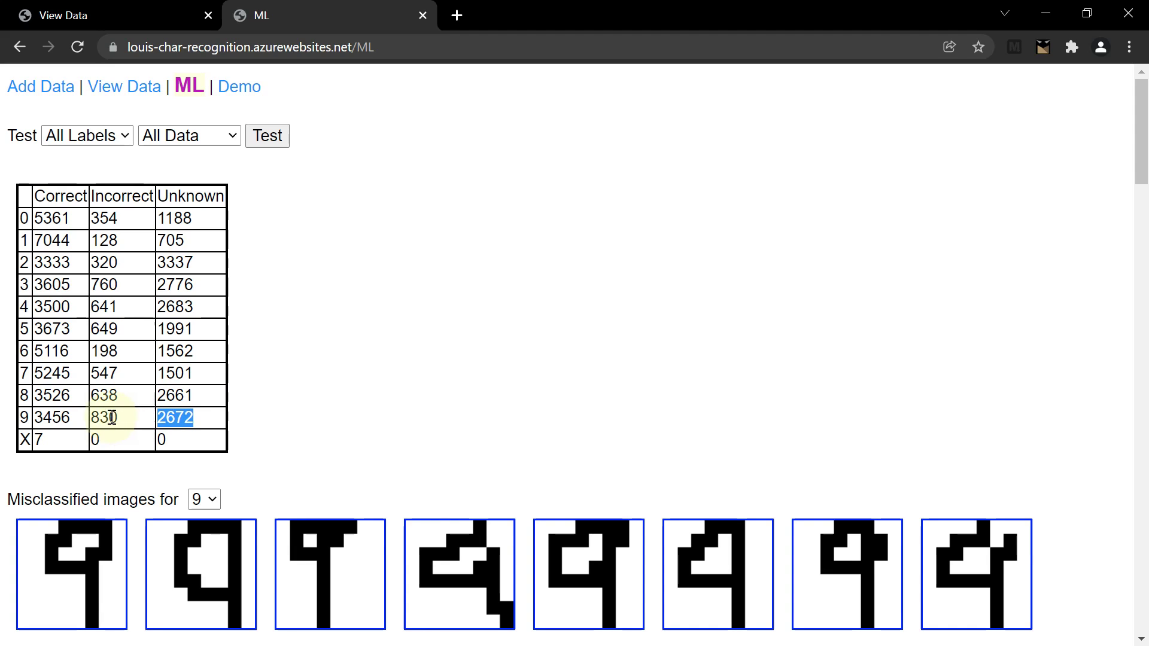
{"action": "double_click", "coordinate": [104, 418]}
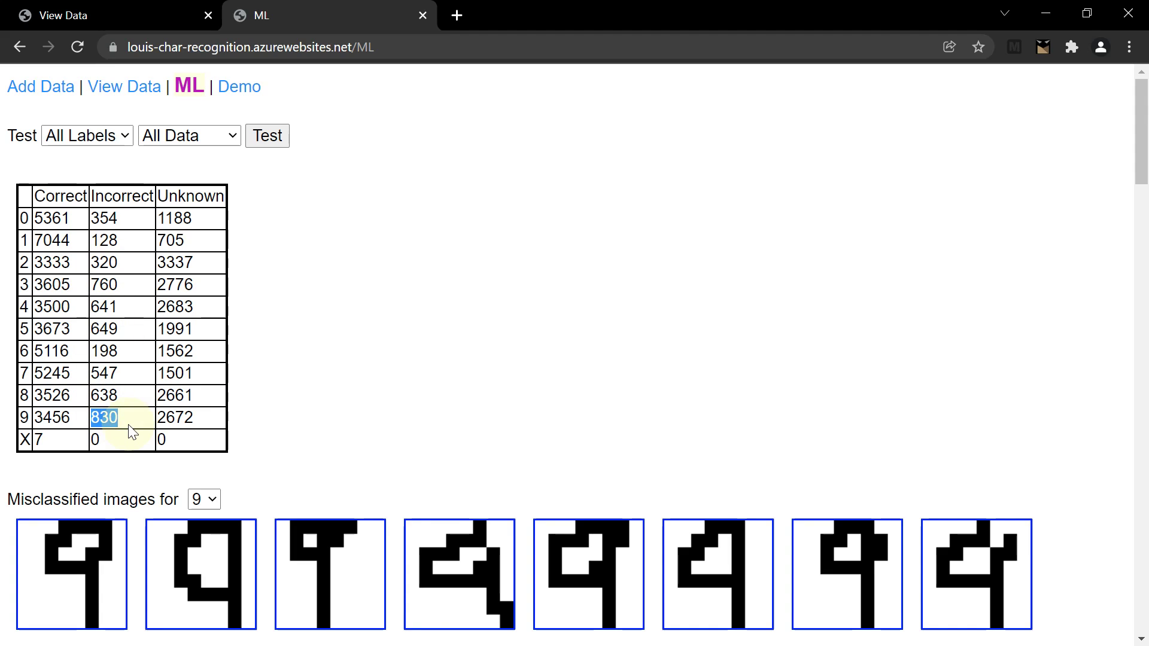
{"action": "double_click", "coordinate": [66, 418]}
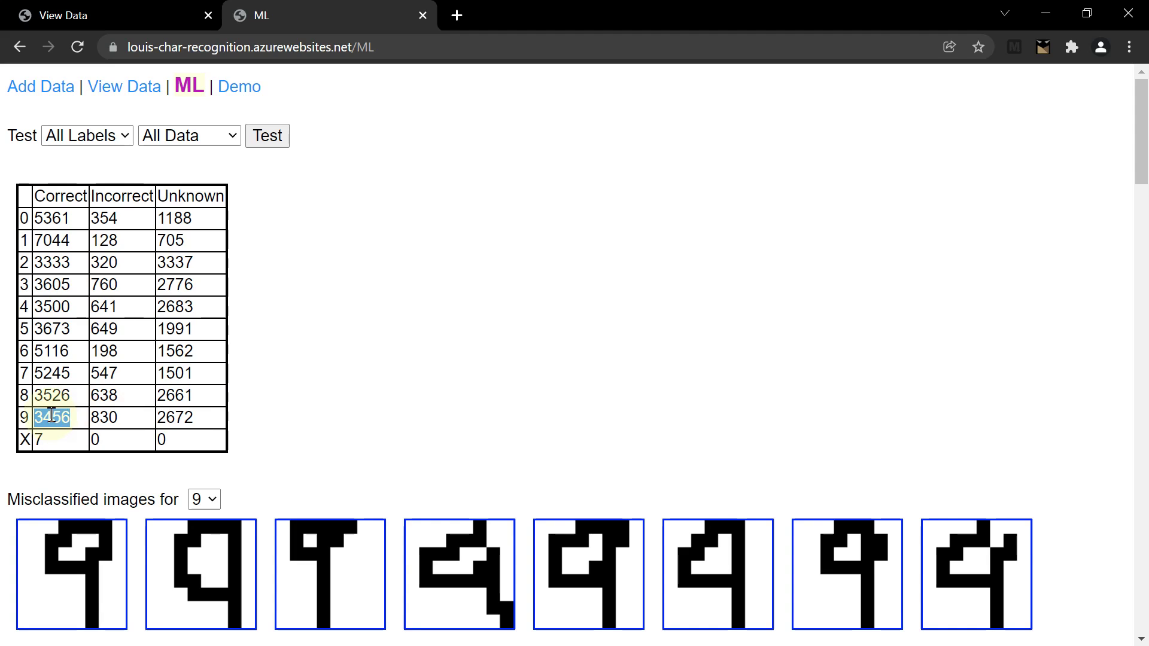